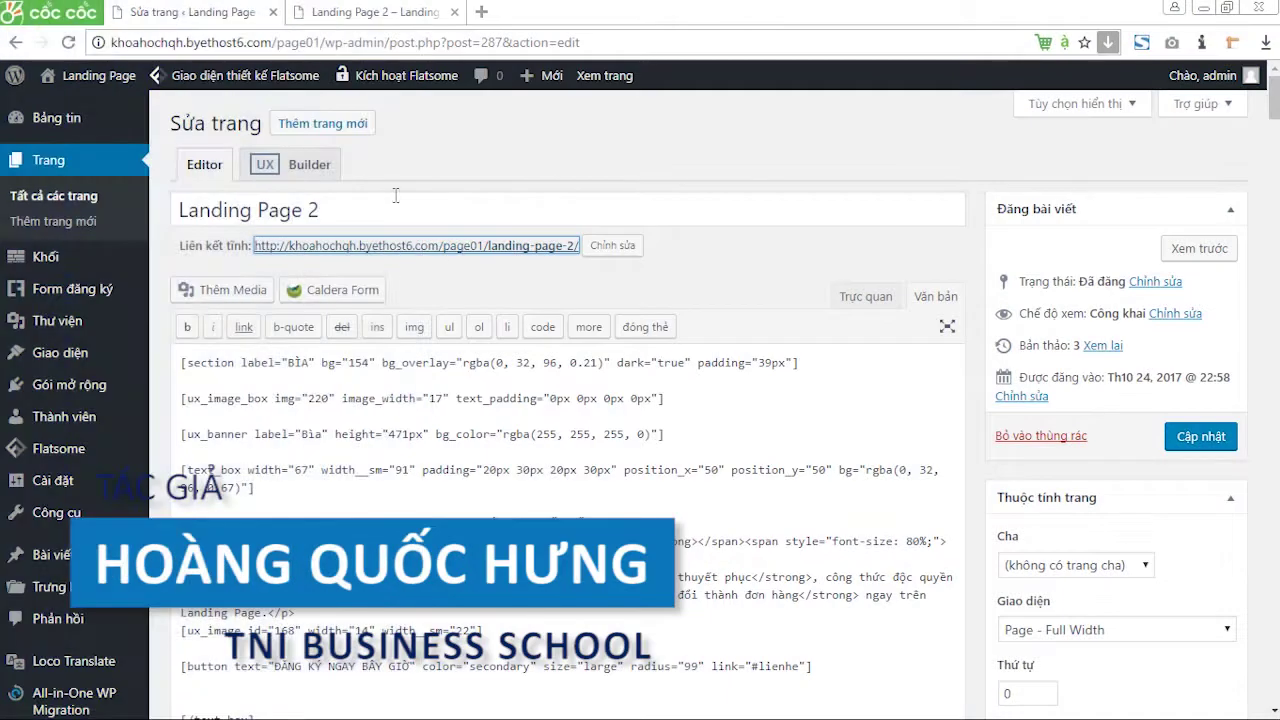
Step: Open Landing Page 2 in UX Builder and find the registration section with the promotional price table
left_click(297, 168)
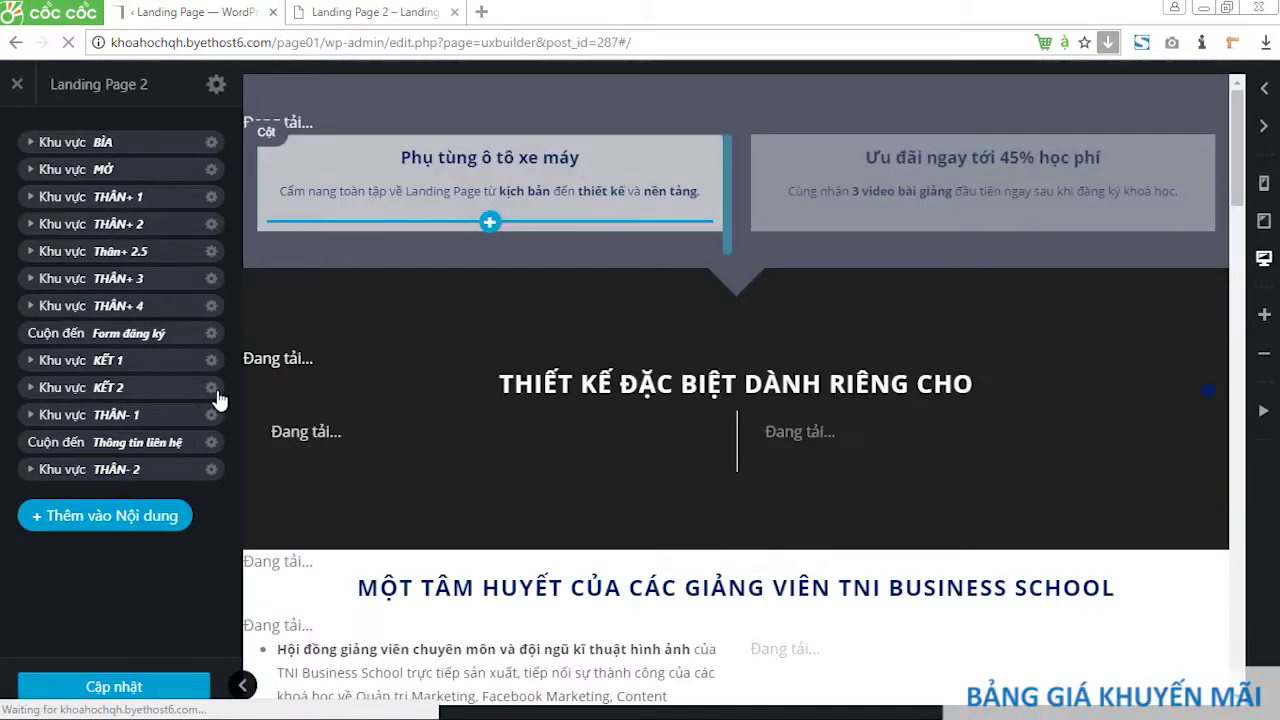
scroll(316, 413, "down", 15)
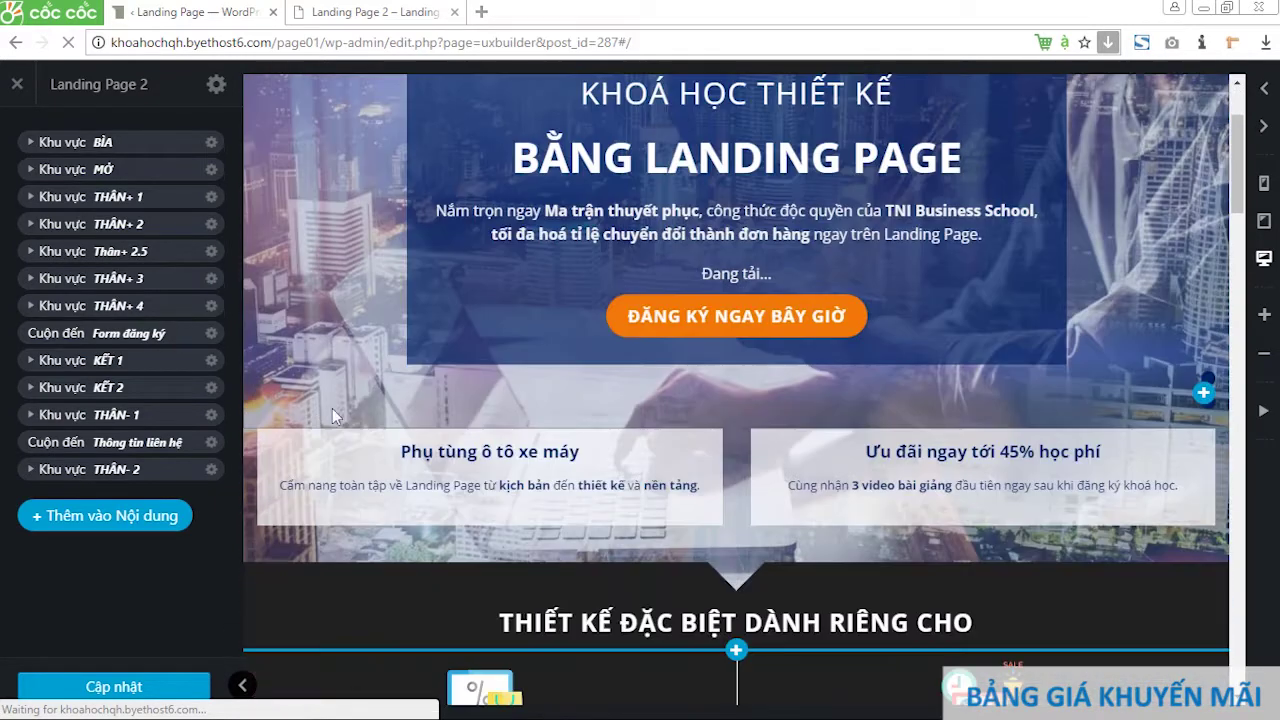
scroll(377, 391, "down", 15)
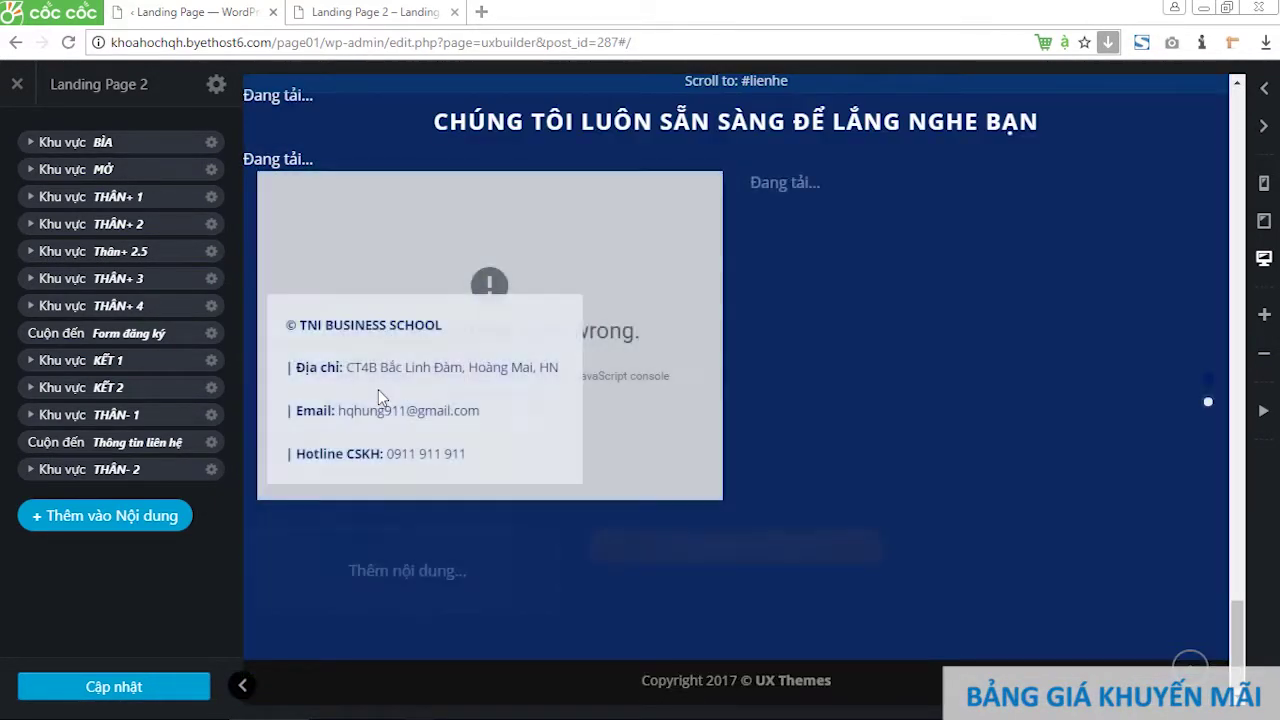
scroll(378, 395, "up", 10)
scroll(509, 480, "down", 5)
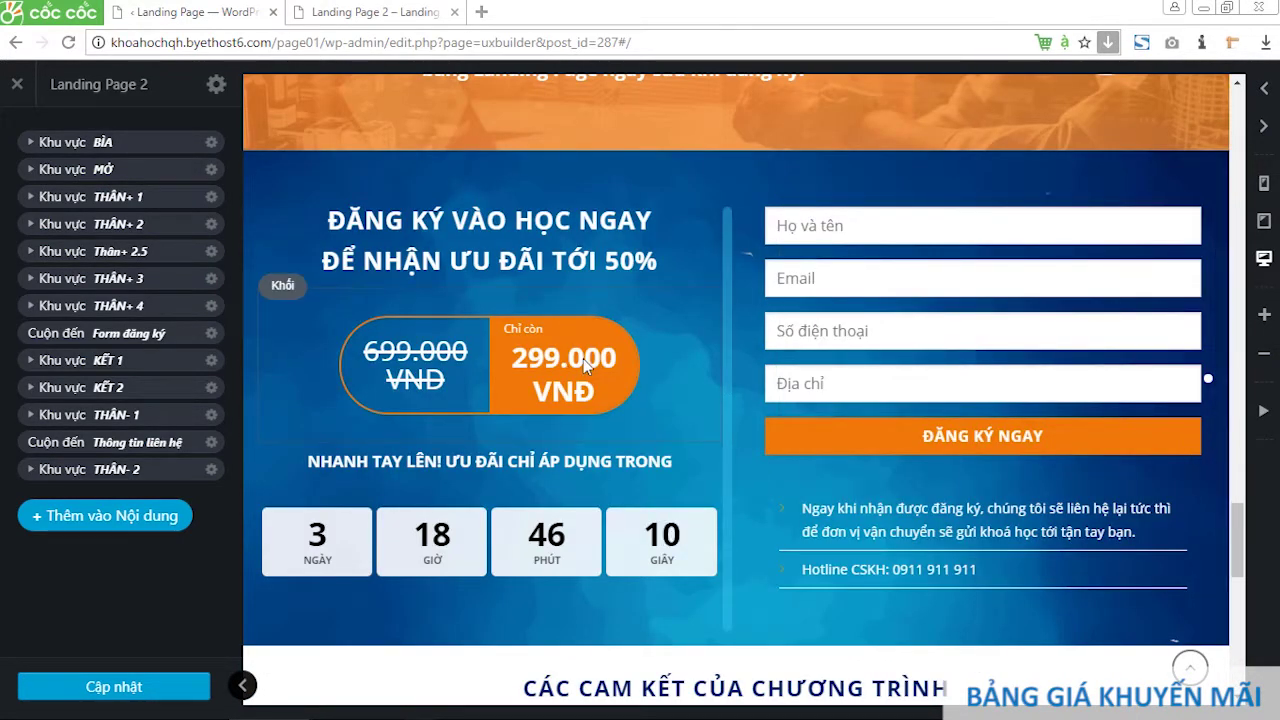
Step: Expand the KẾT 2 section's row and both 6/12 columns to examine the elements they contain
left_click(375, 195)
left_click(18, 130)
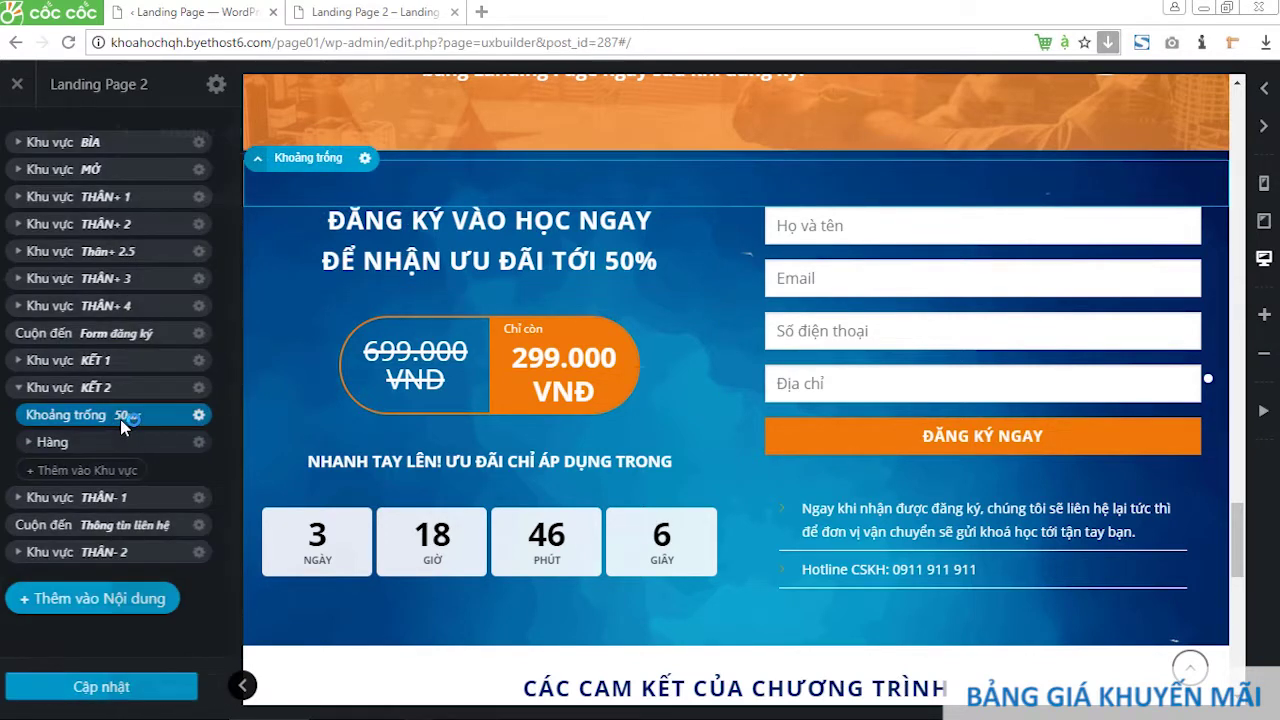
left_click(42, 442)
scroll(90, 420, "down", 1)
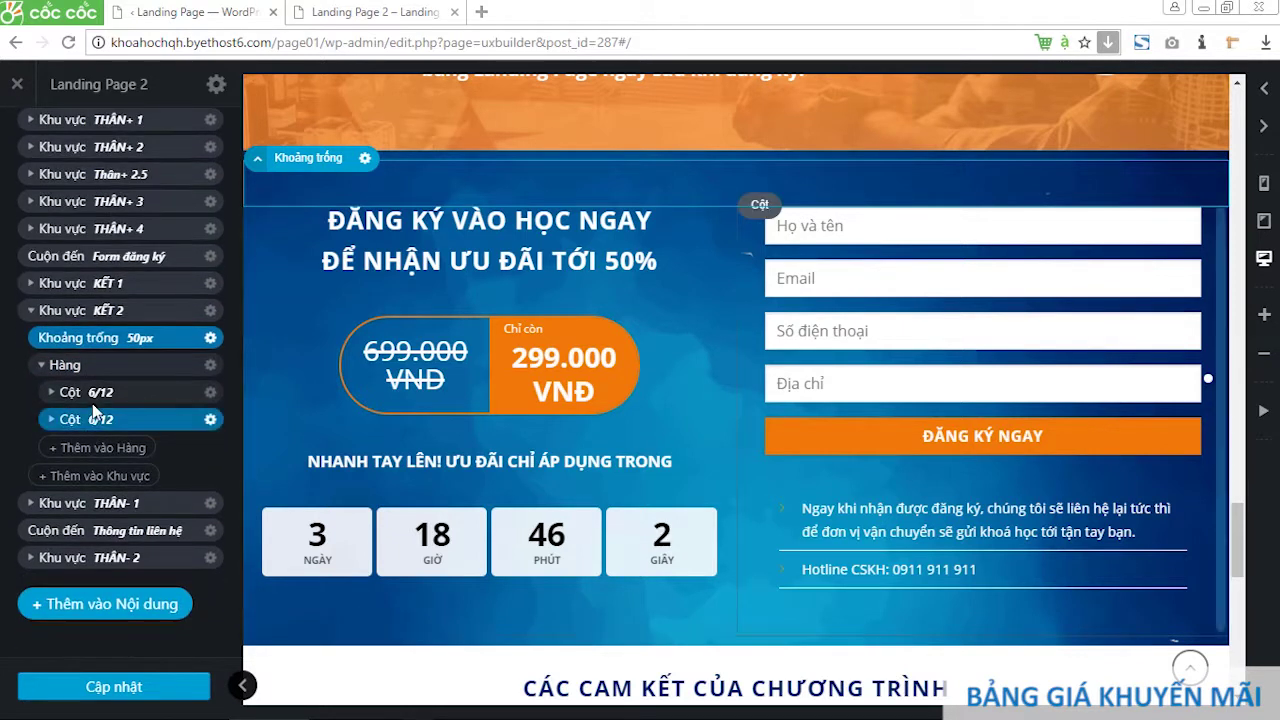
left_click(51, 392)
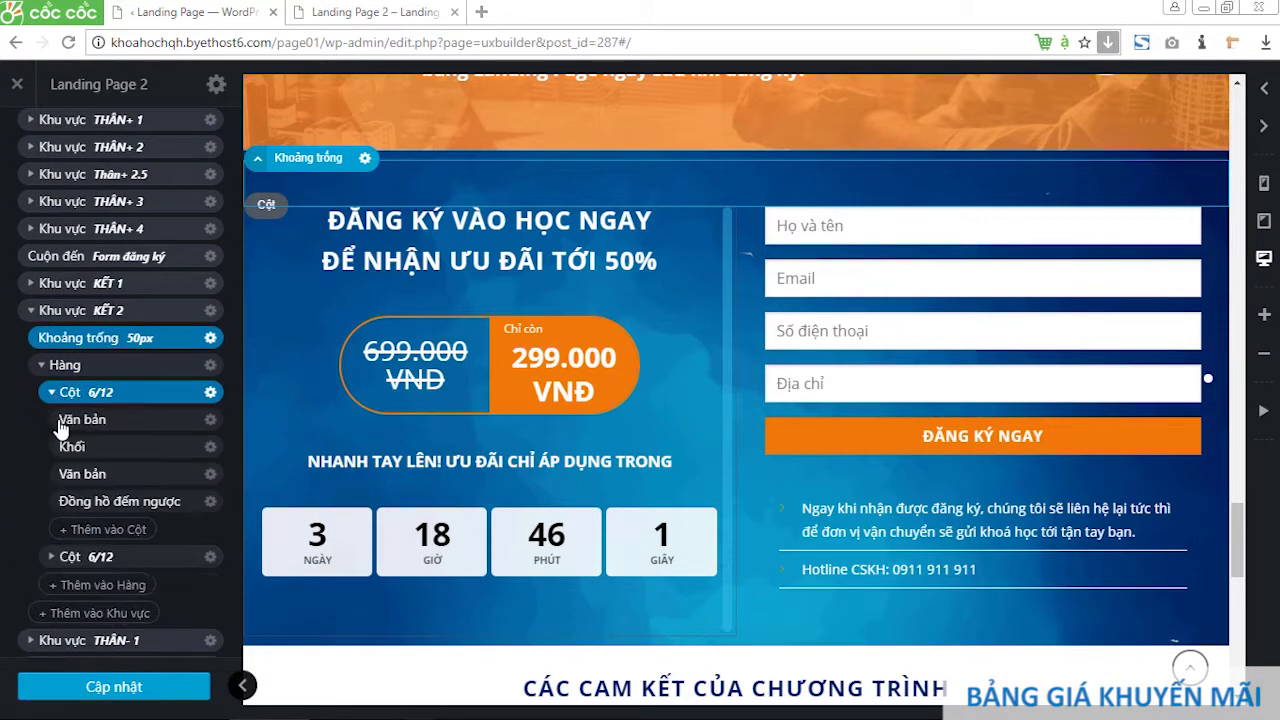
left_click(52, 558)
scroll(100, 400, "down", 2)
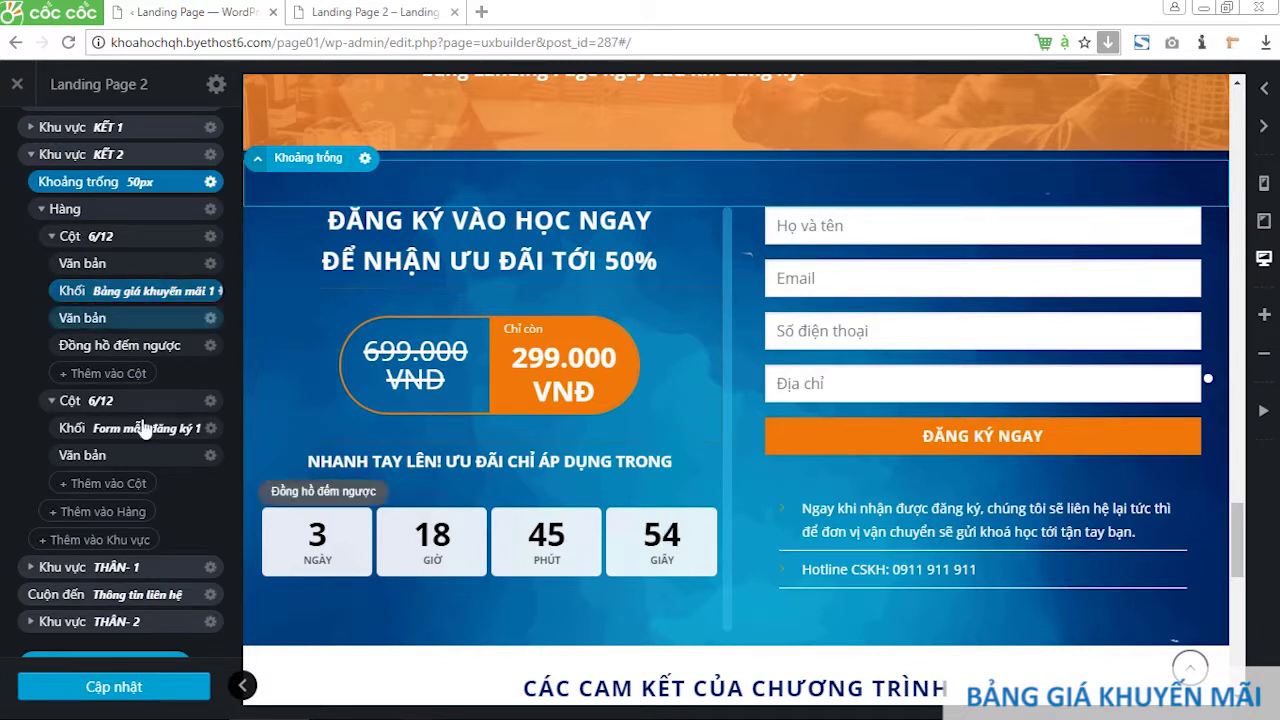
Step: Open the price table block's settings, clear its block selection and choose Bảng giá khuyến mãi 1 again
left_click(455, 360)
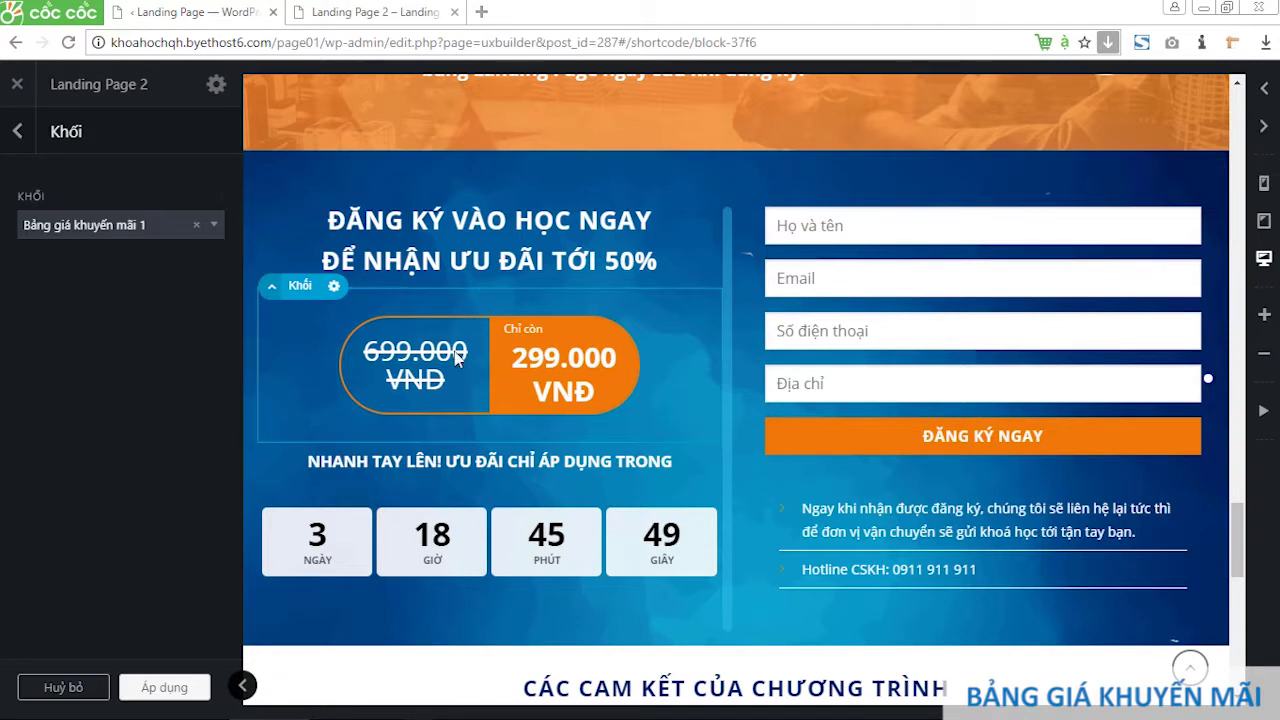
left_click(765, 395)
left_click(300, 350)
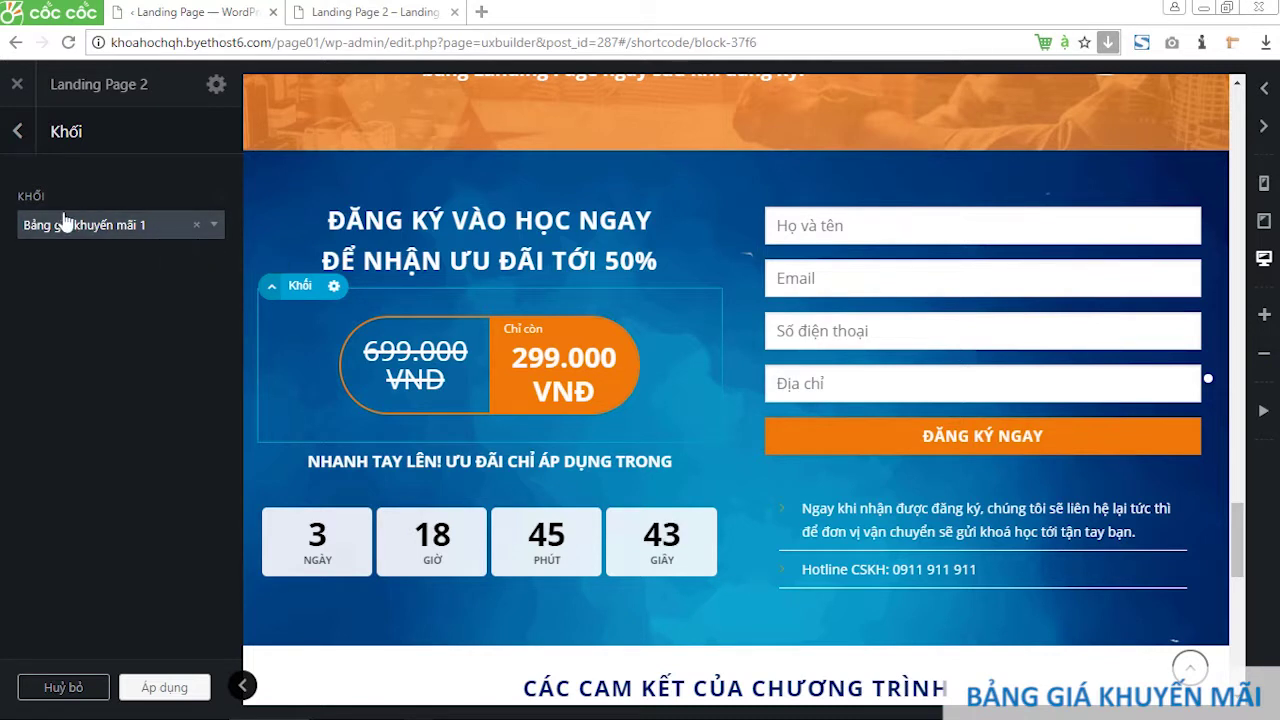
left_click(196, 225)
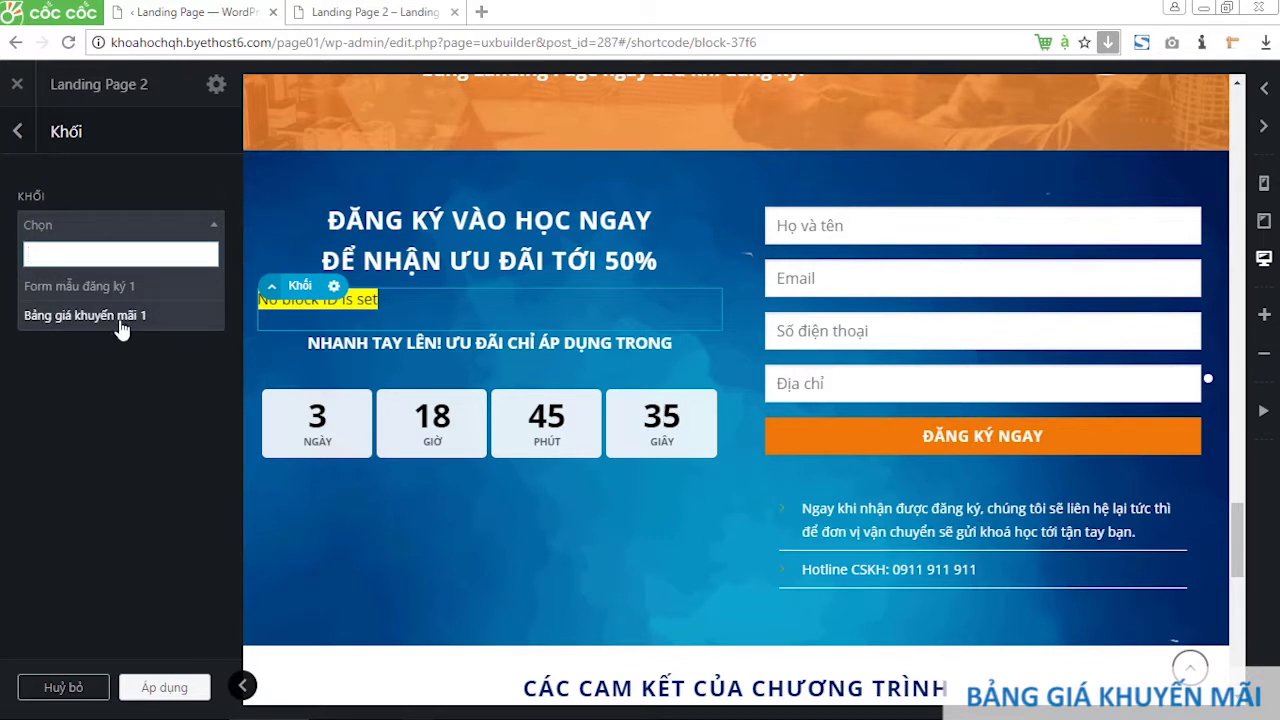
left_click(121, 320)
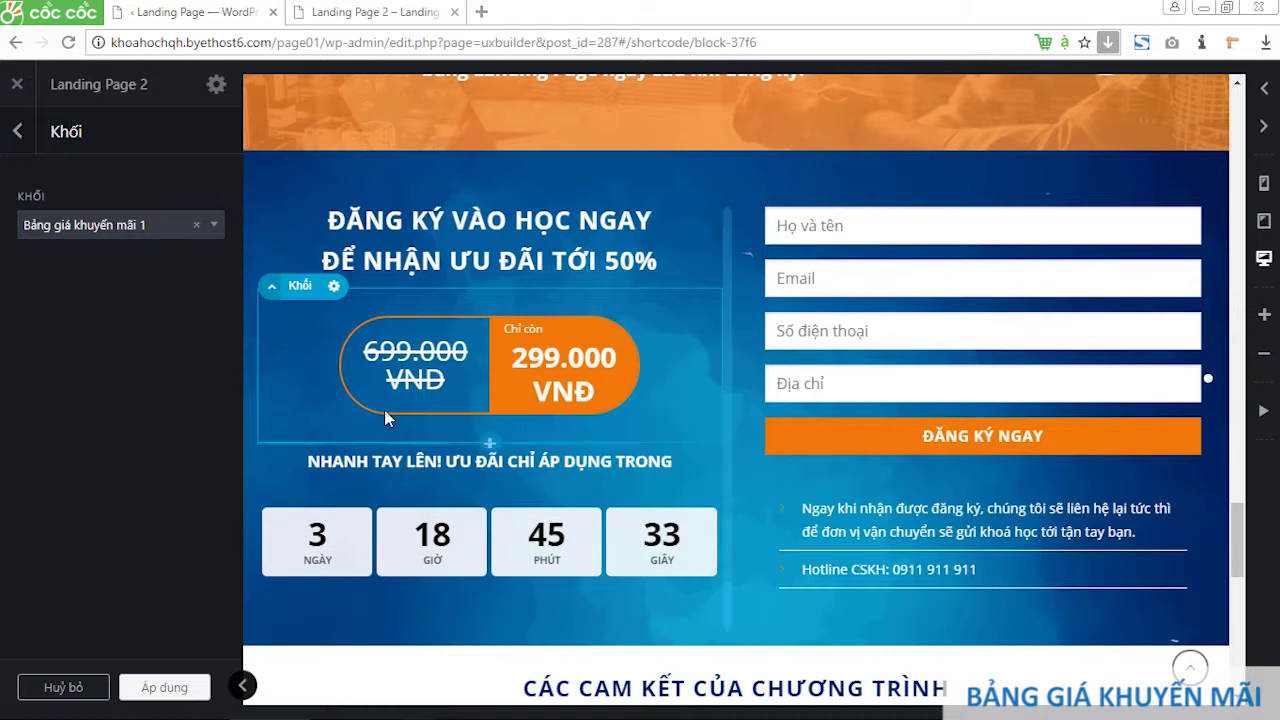
Step: Switch the block to Form mẫu đăng ký 1, then back to Bảng giá khuyến mãi 1
left_click(206, 229)
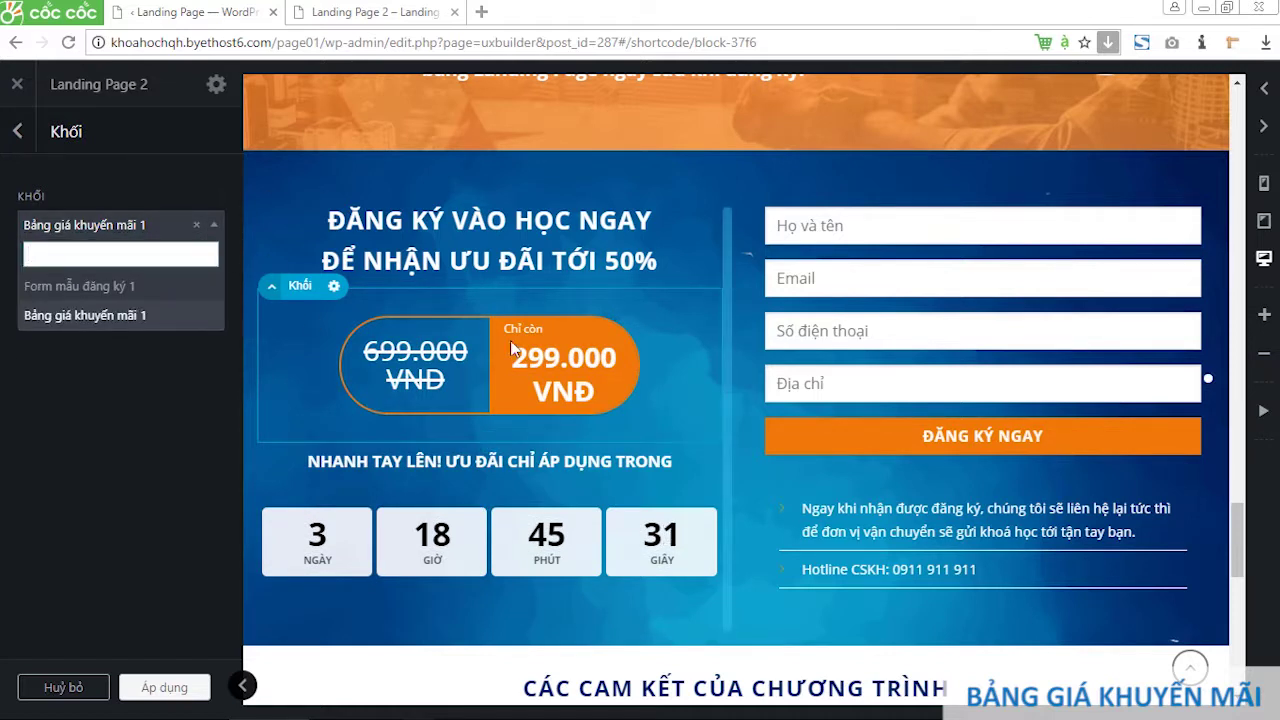
left_click(113, 290)
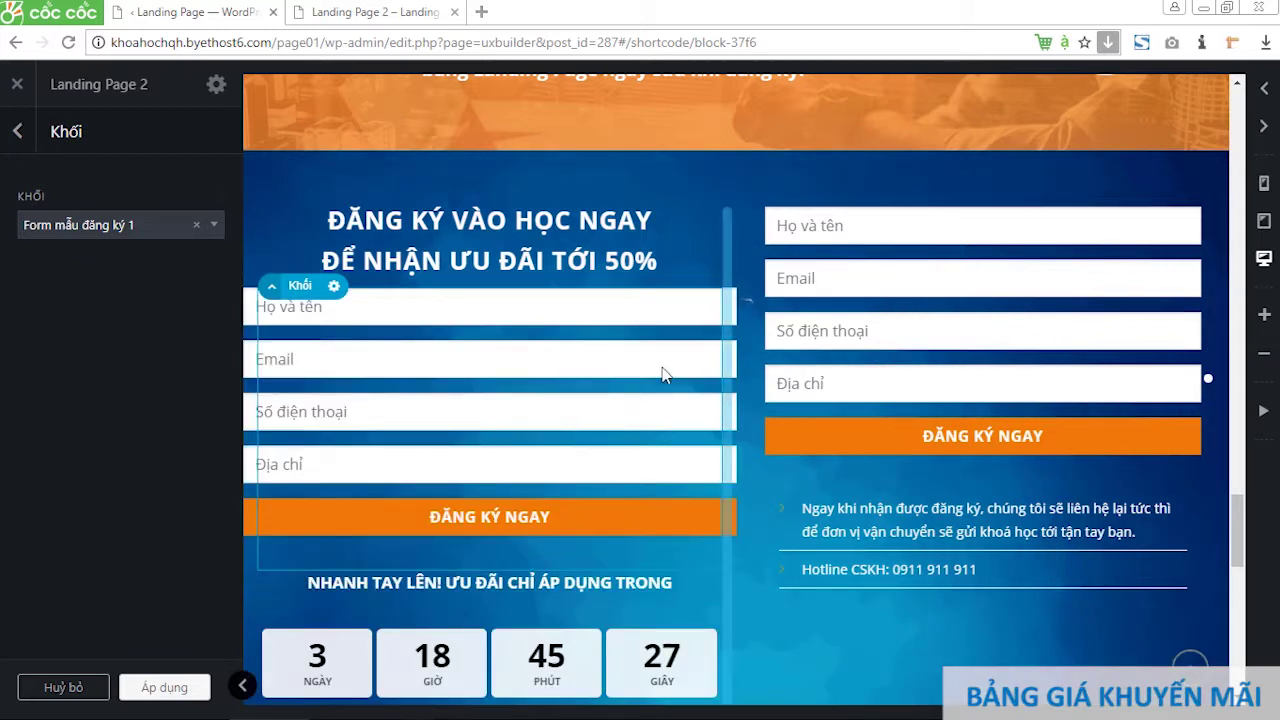
left_click(206, 226)
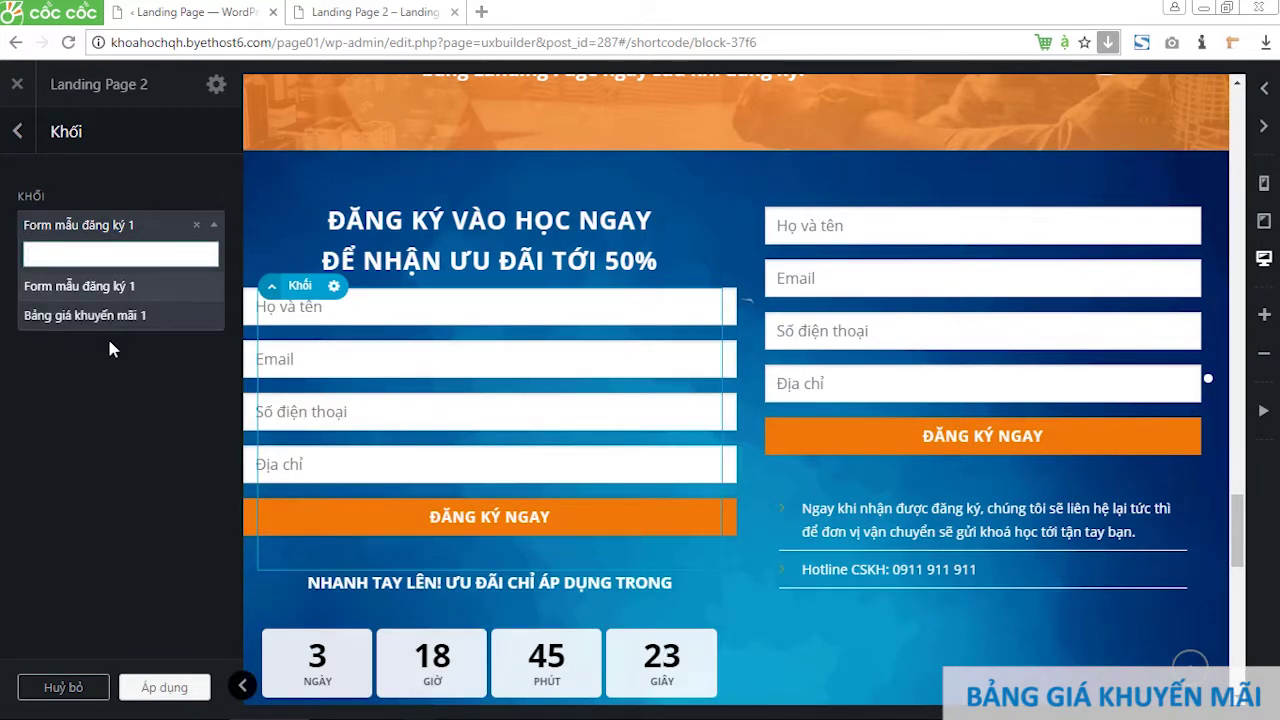
left_click(124, 318)
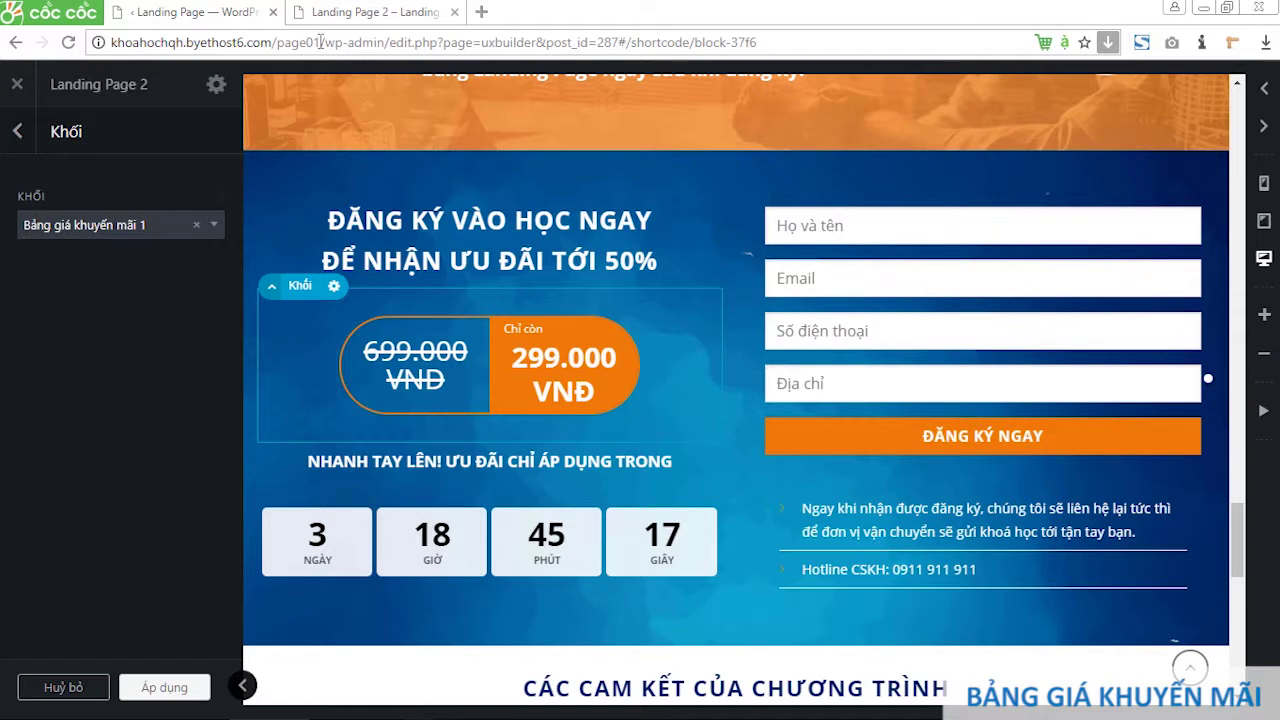
Step: Load the site's wp-admin dashboard in the second browser tab and show the list of blocks (Khối)
left_click_drag(385, 42, 111, 42)
left_click_drag(224, 44, 382, 12)
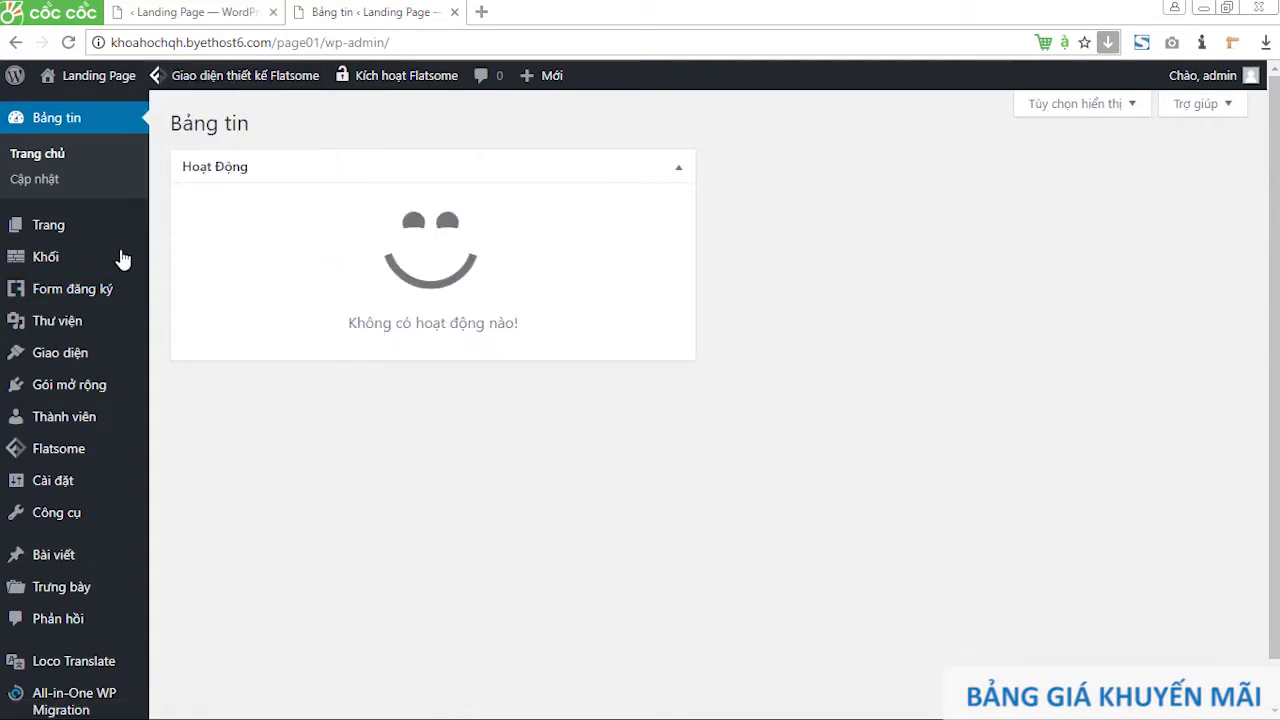
mouse_move(58, 240)
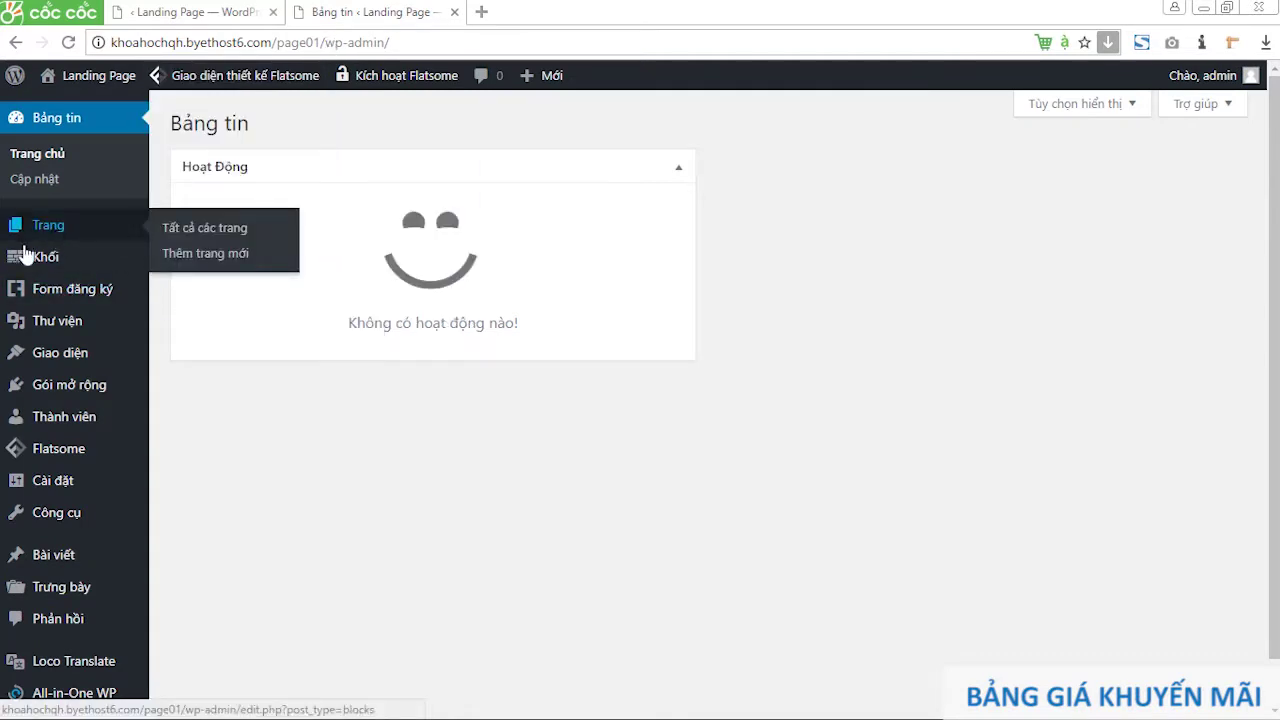
mouse_move(40, 260)
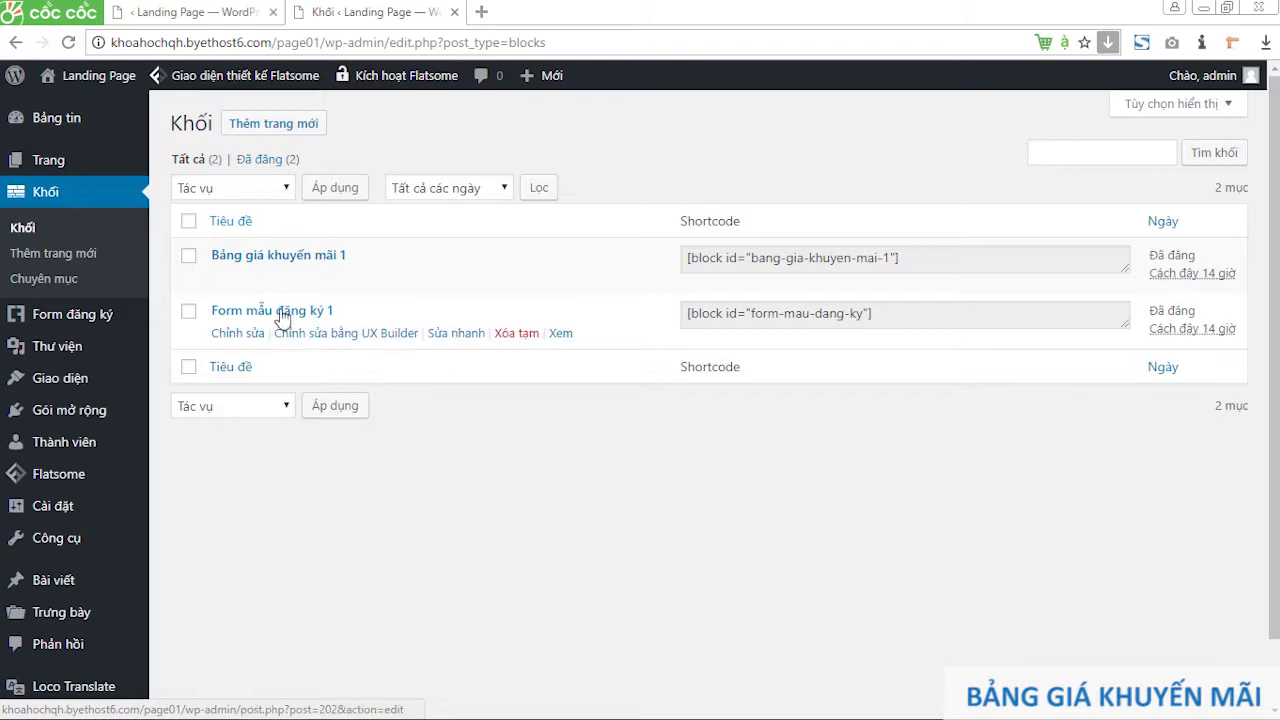
Step: View the Bảng giá khuyến mãi 1 and Form mẫu đăng ký 1 blocks in separate new browser tabs
mouse_move(320, 270)
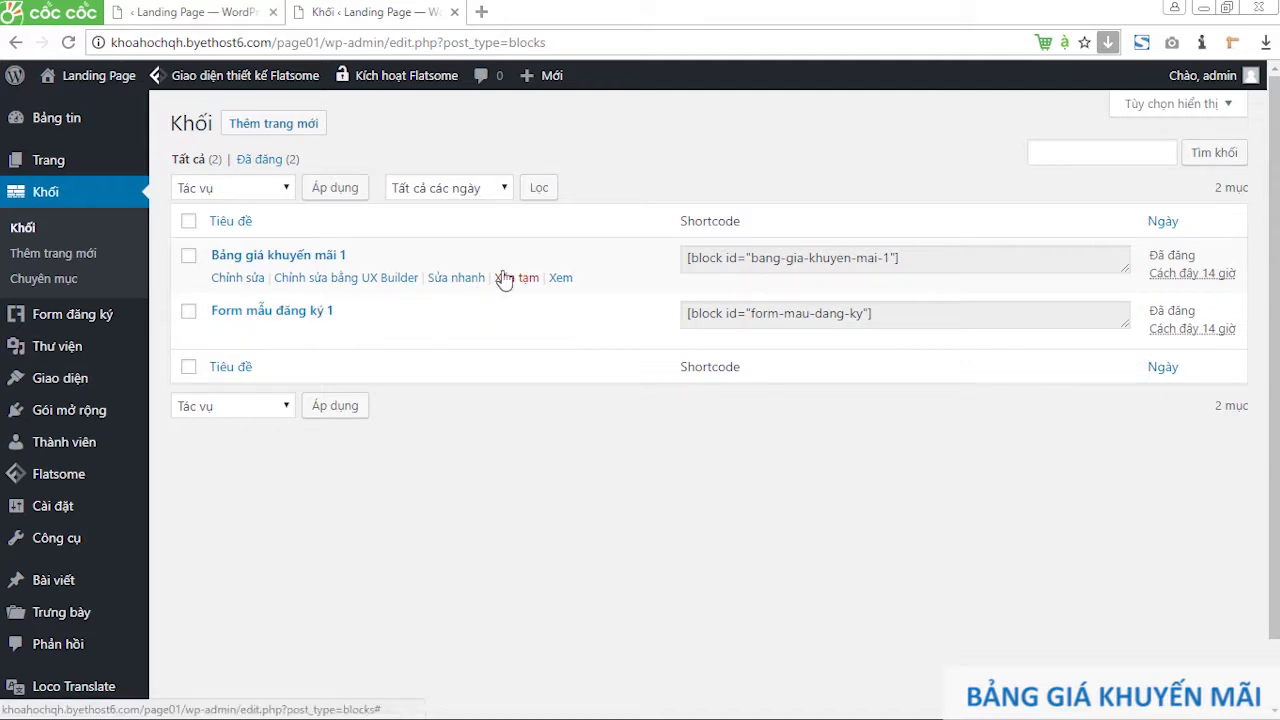
middle_click(553, 279)
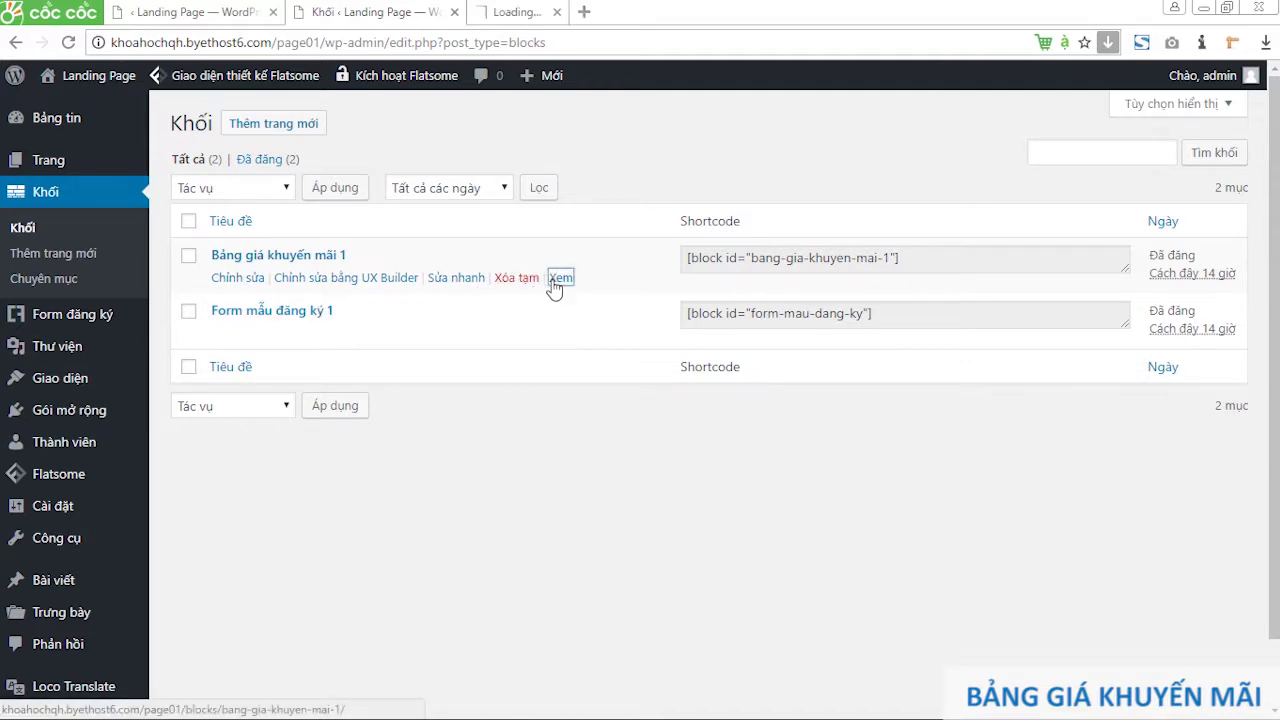
middle_click(560, 333)
left_click(562, 10)
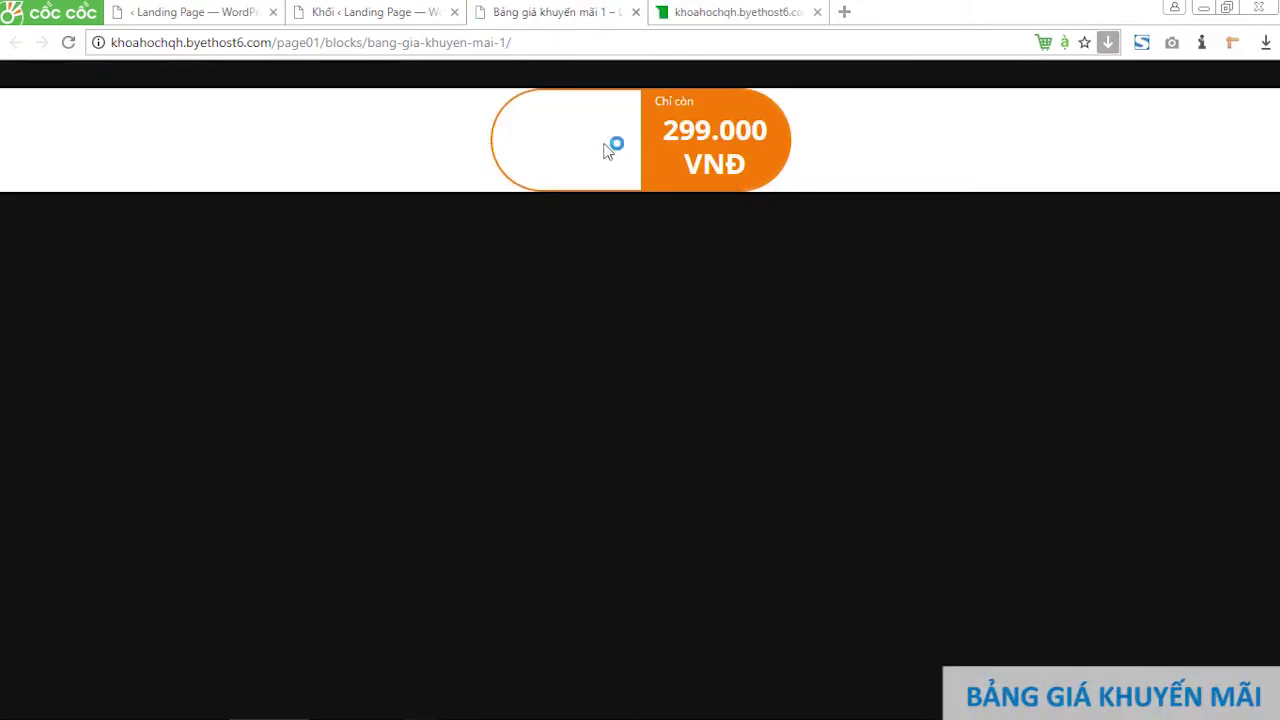
left_click_drag(512, 120, 742, 125)
left_click(722, 10)
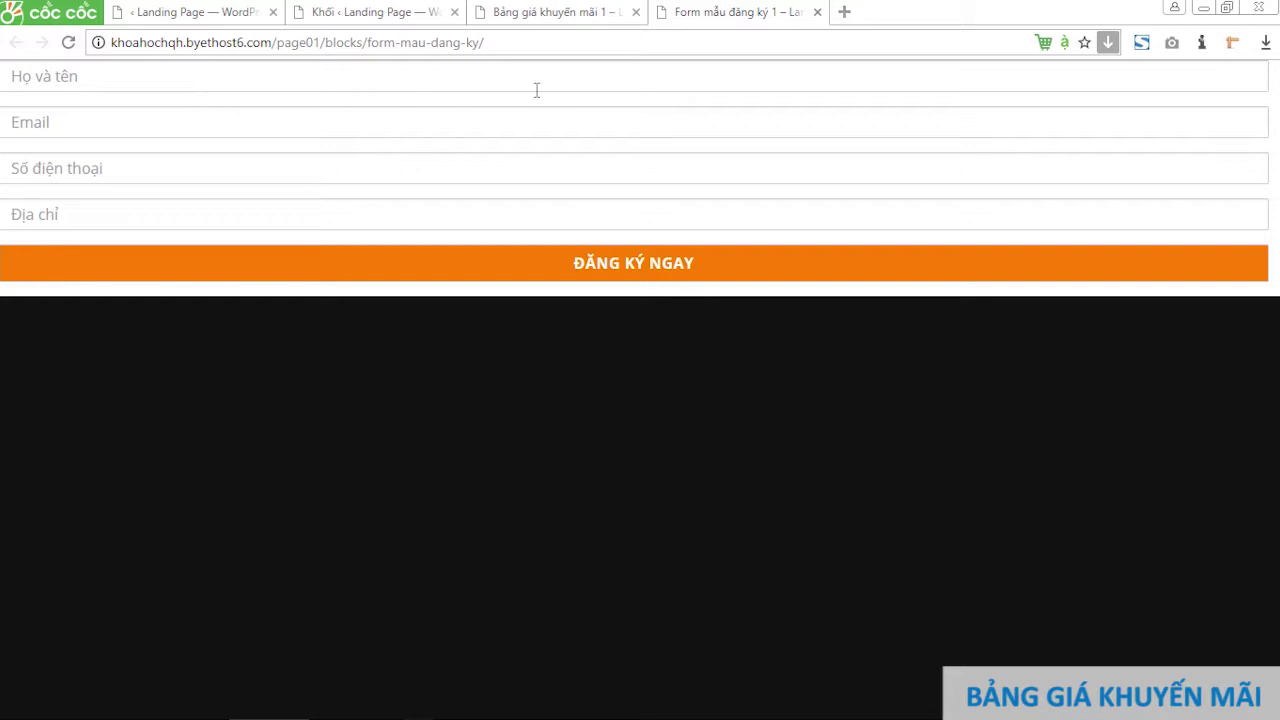
Step: Recheck the prices in the Bảng giá khuyến mãi 1 preview and return to the list of blocks
left_click(558, 14)
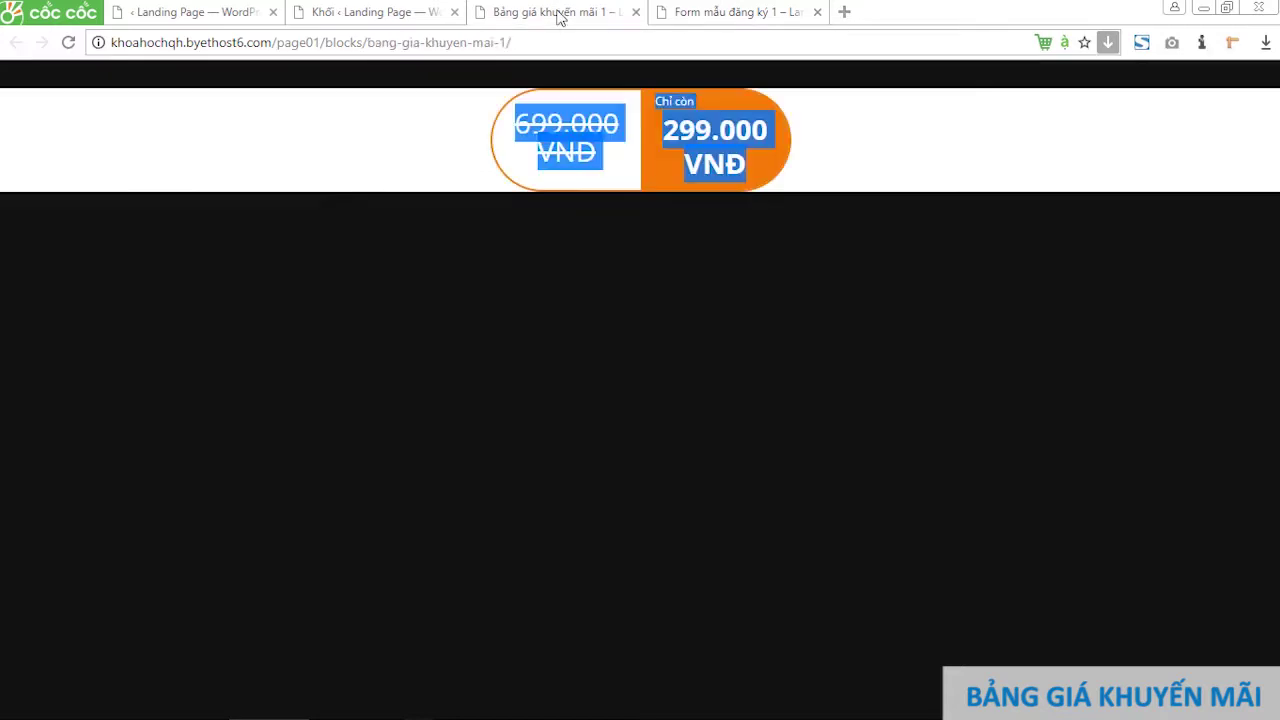
left_click(409, 8)
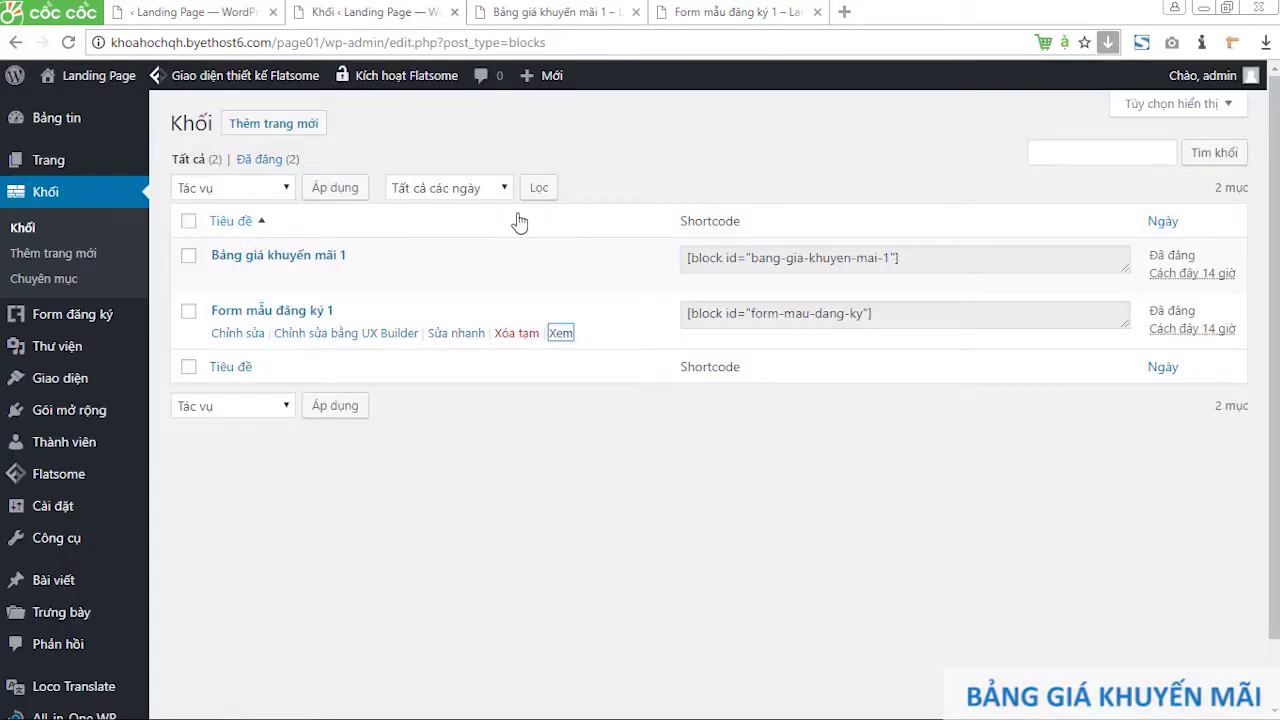
left_click(600, 10)
left_click_drag(511, 120, 757, 175)
left_click(400, 11)
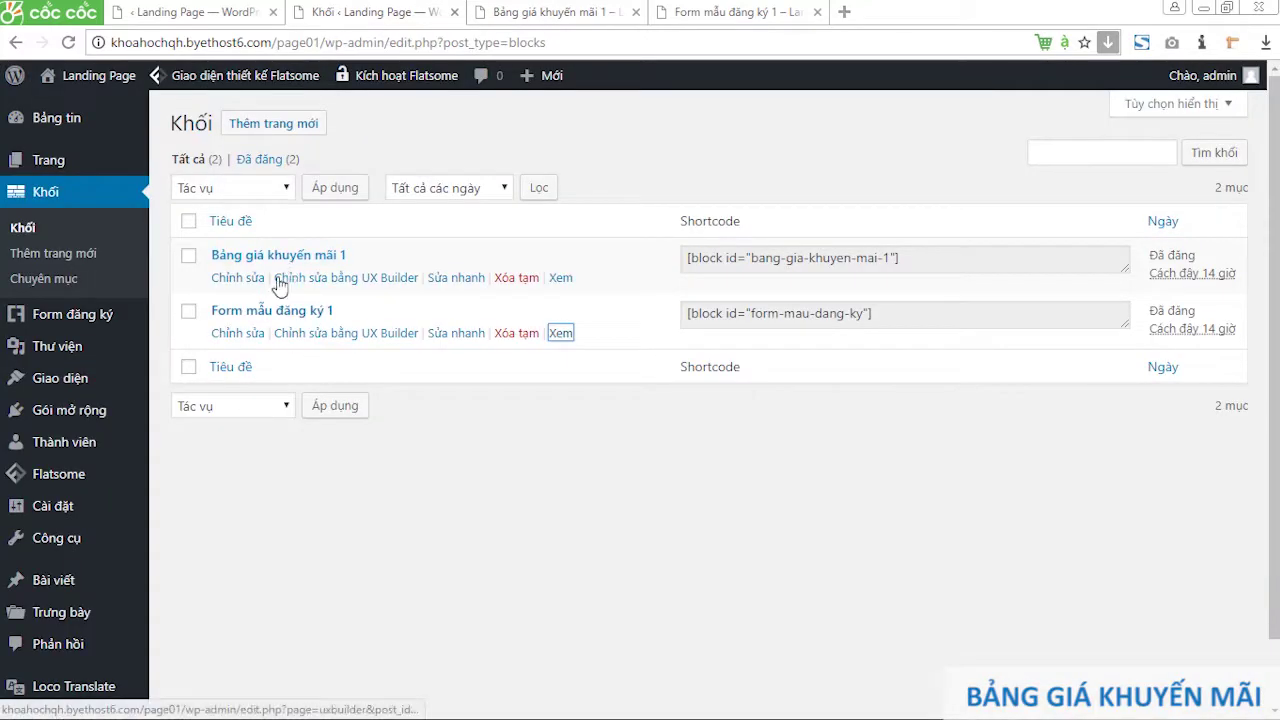
Step: Open the Bảng giá khuyến mãi 1 block for editing and review its HTML code
left_click(237, 280)
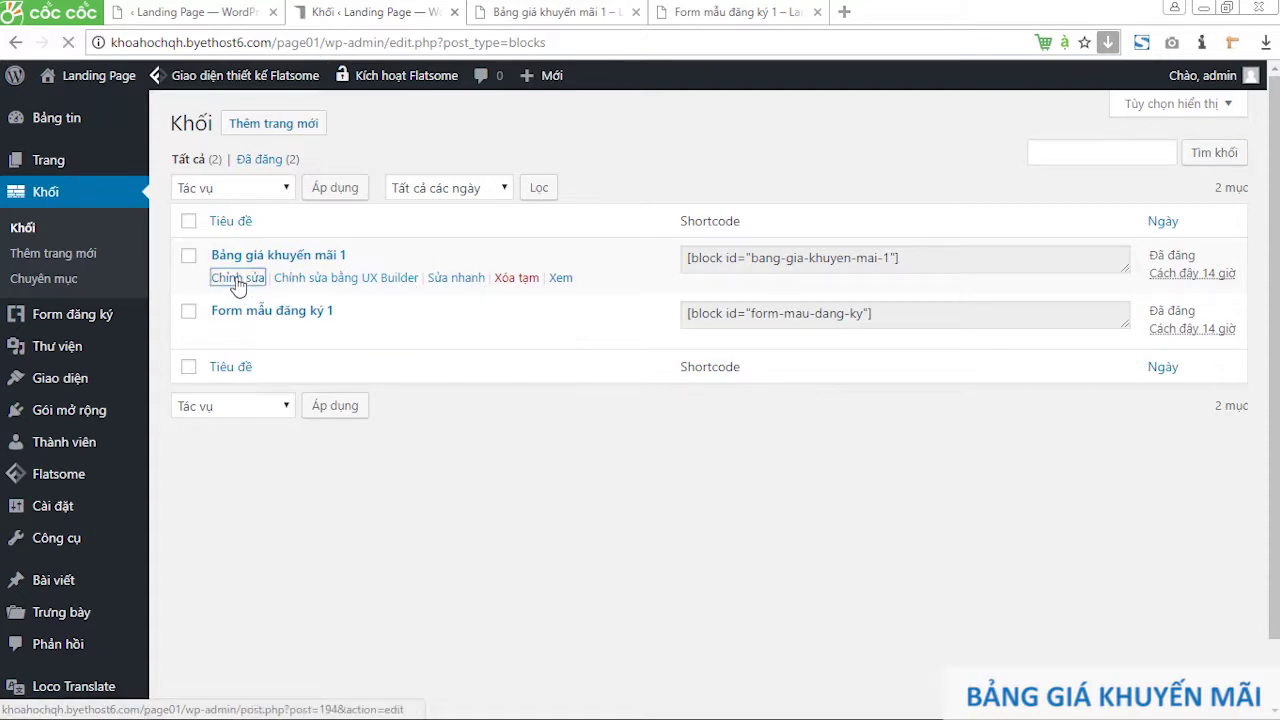
scroll(369, 423, "down", 2)
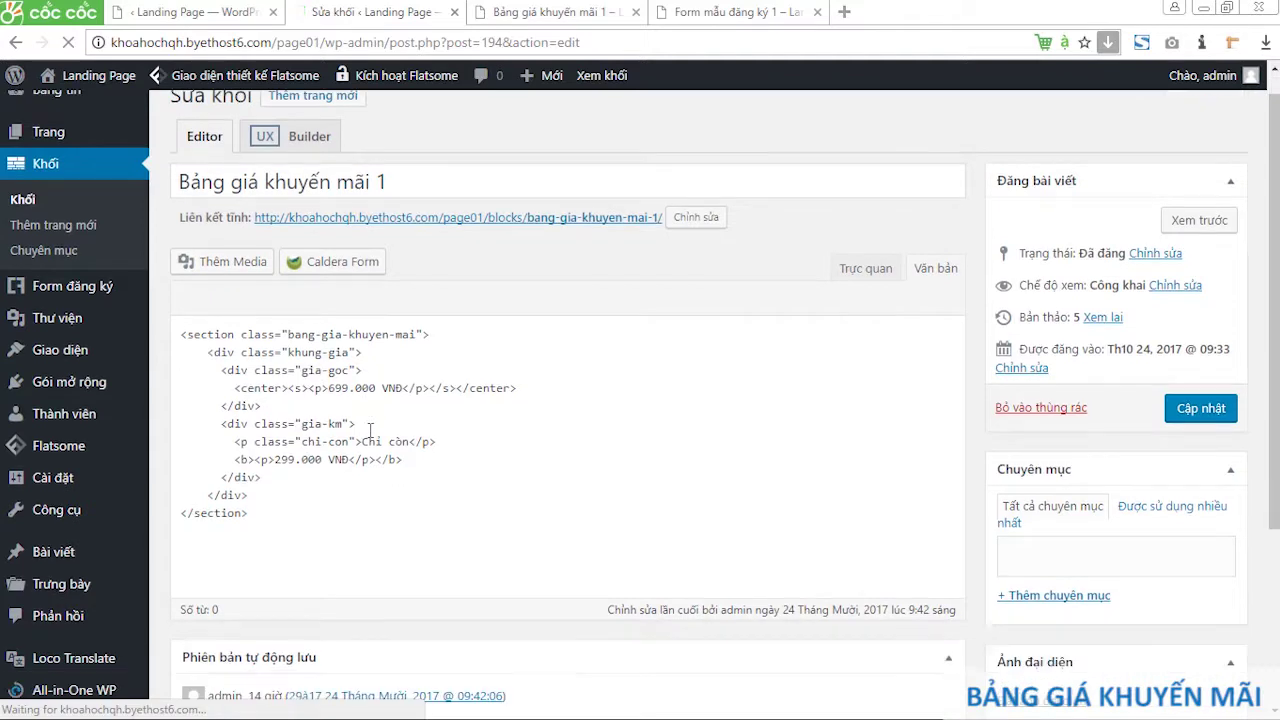
scroll(402, 413, "up", 2)
left_click_drag(358, 496, 300, 541)
scroll(398, 300, "down", 2)
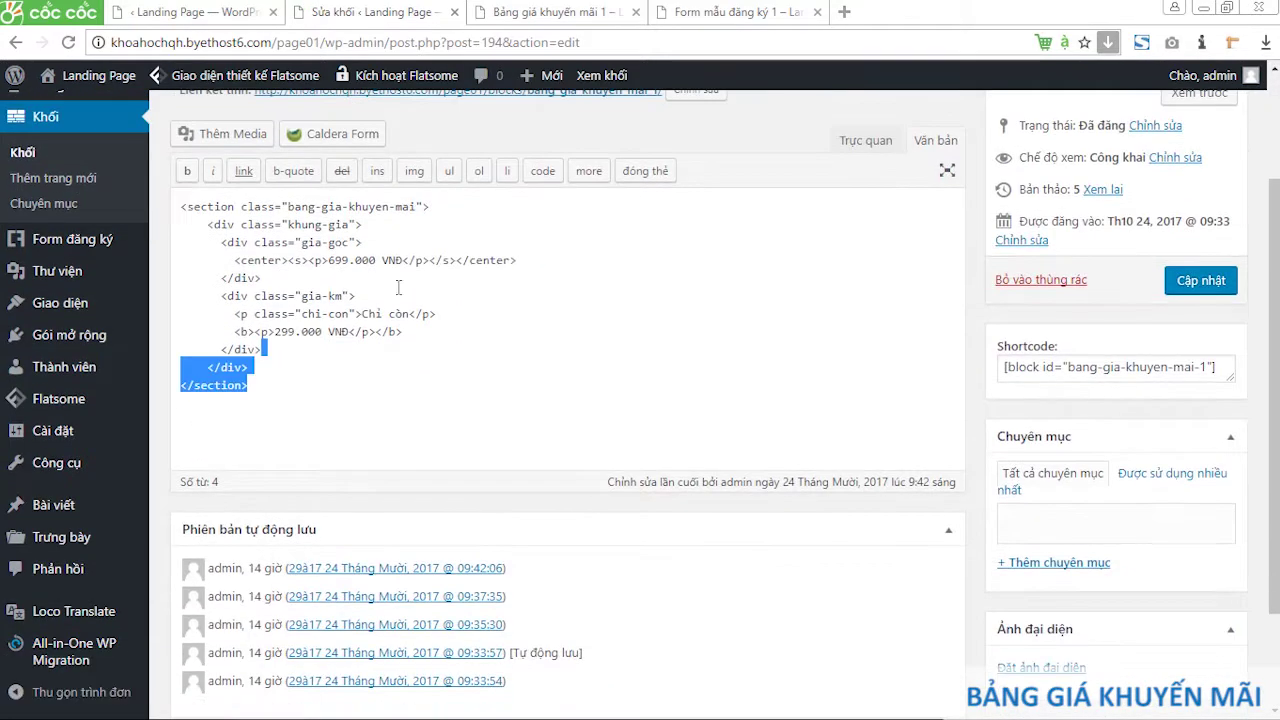
scroll(335, 343, "up", 2)
Step: In the block's HTML, set the original price to 1.299.000 VNĐ and the promotional price to 999.000 VNĐ
left_click(345, 447)
scroll(343, 443, "down", 2)
scroll(345, 447, "up", 2)
scroll(350, 425, "down", 2)
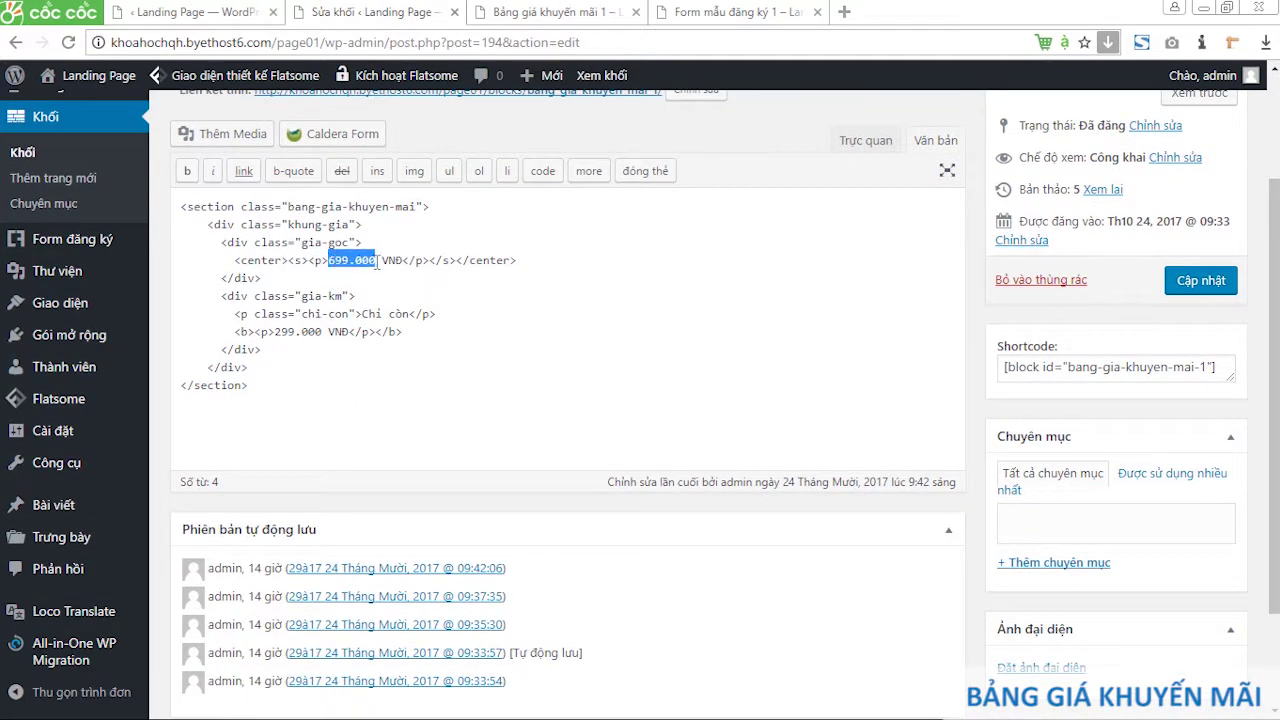
left_click(355, 272)
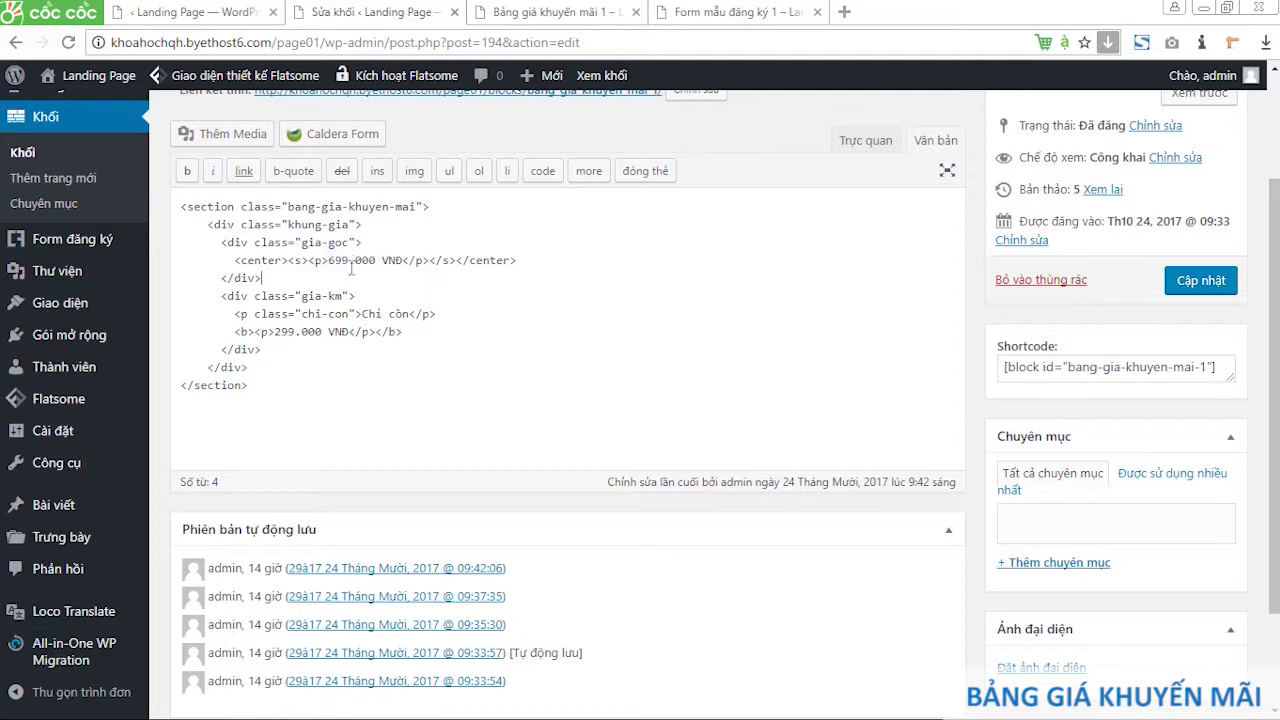
key("BackSpace")
type("1.2")
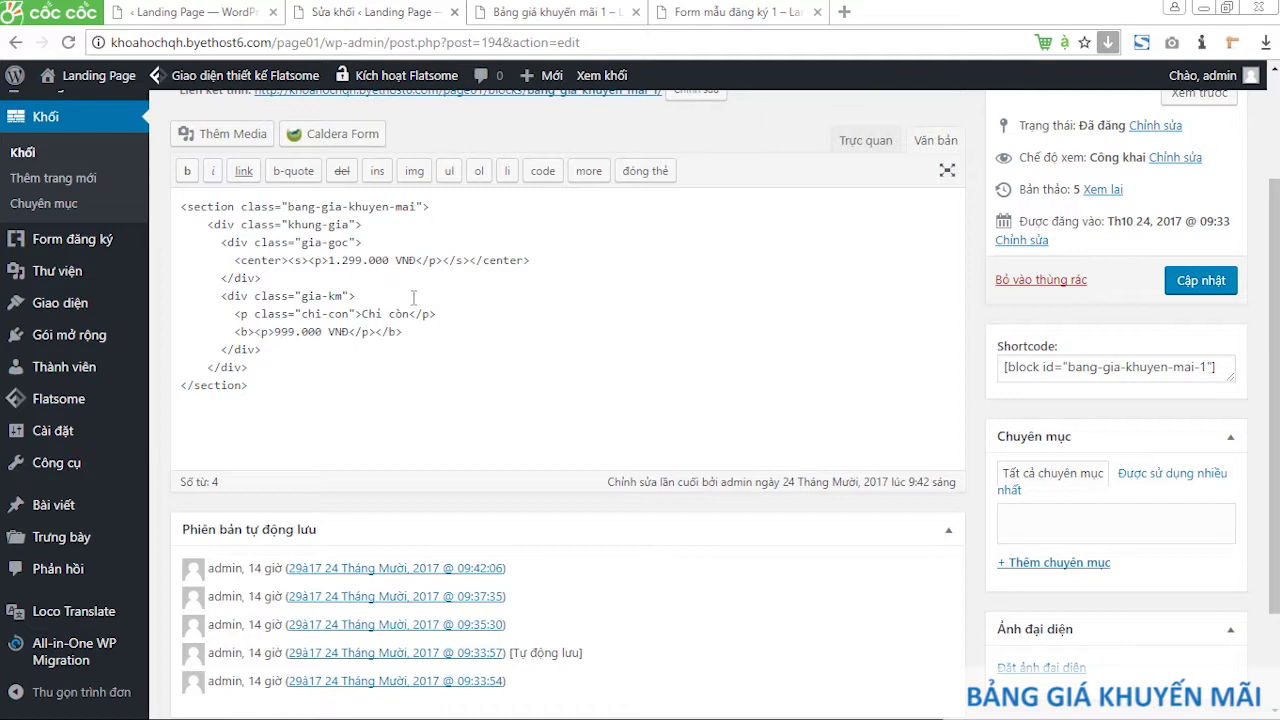
Step: Update the Bảng giá khuyến mãi 1 block and open the Landing Page site in a new browser tab
scroll(409, 298, "up", 2)
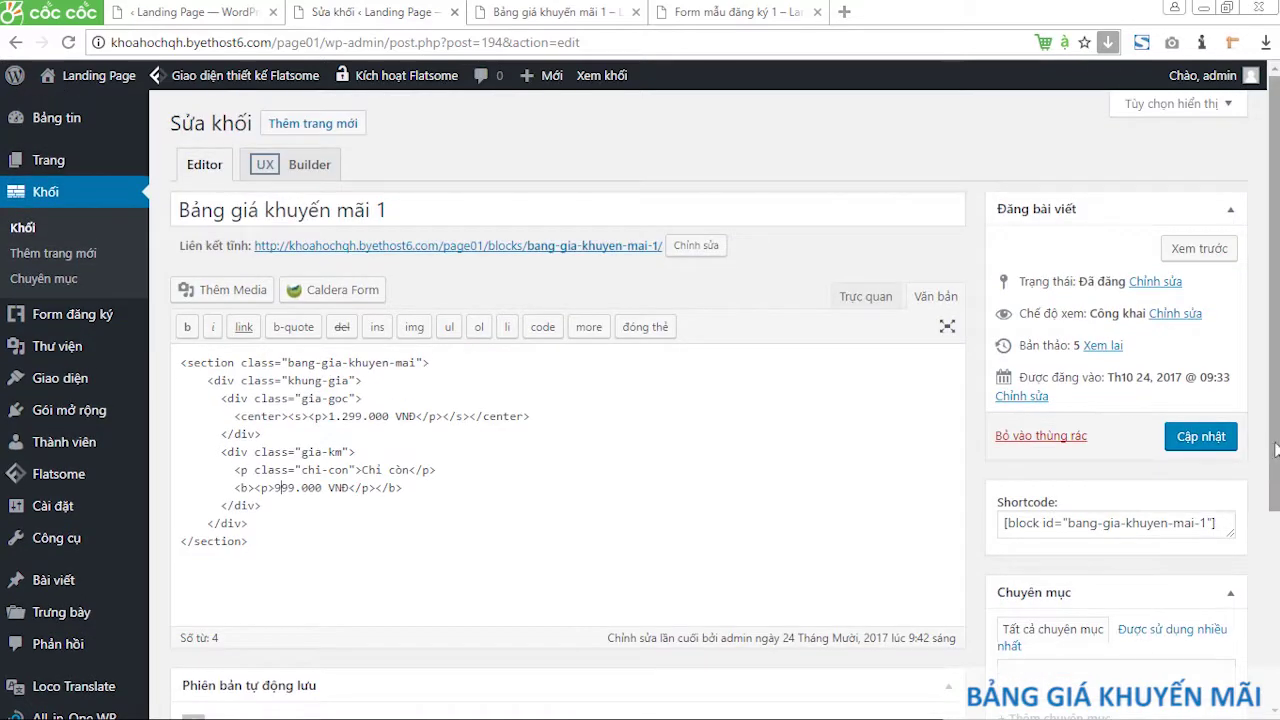
left_click(1203, 445)
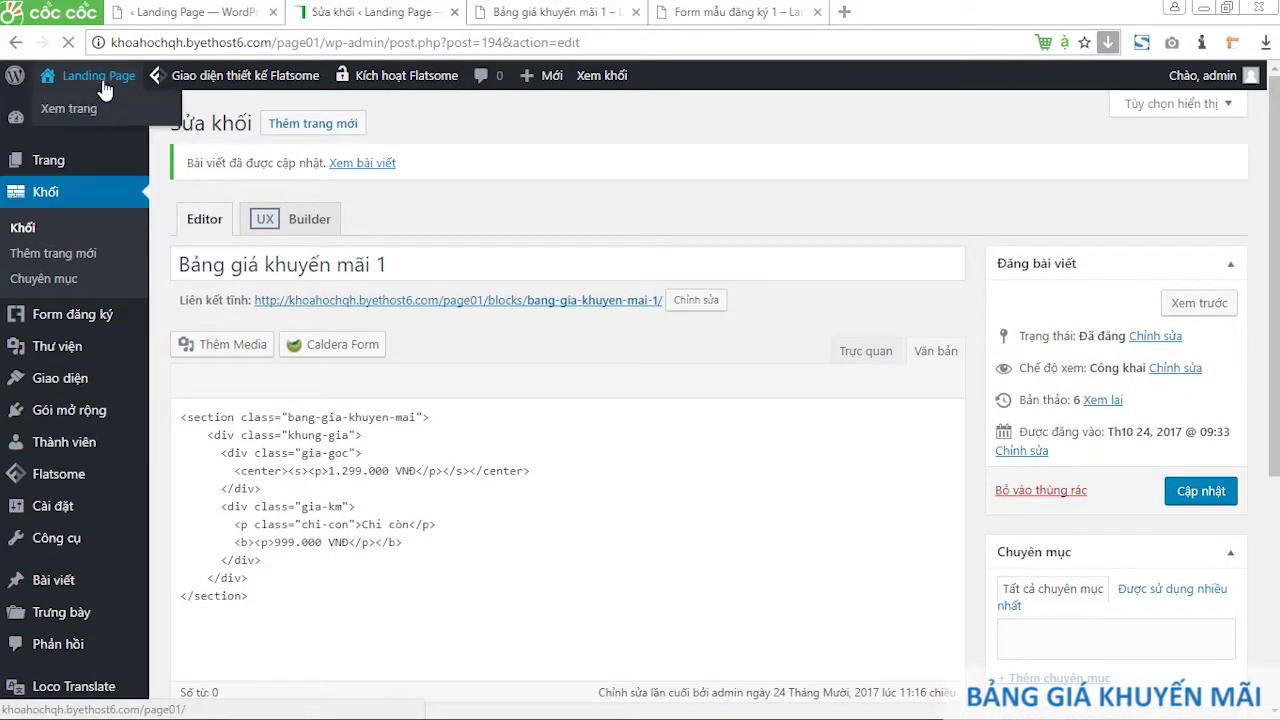
middle_click(91, 117)
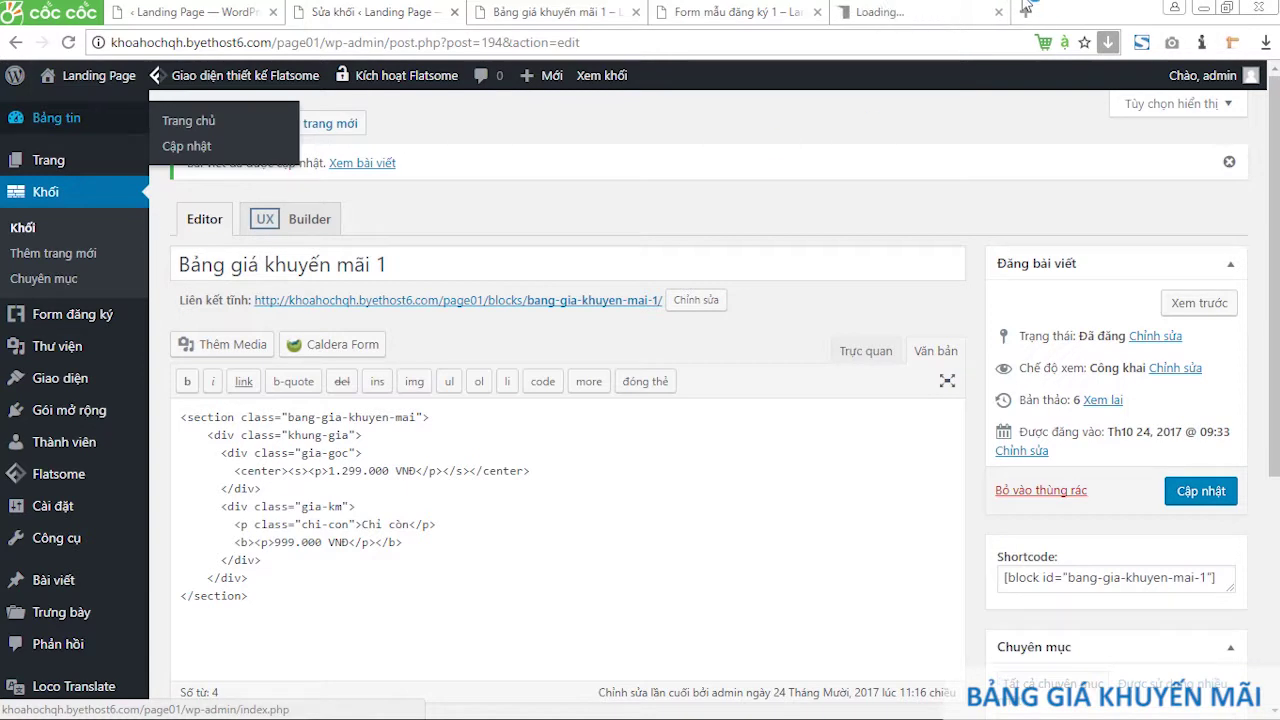
Step: View the live Landing Page from the dashboard and check the promotional price table in its registration section
left_click(922, 11)
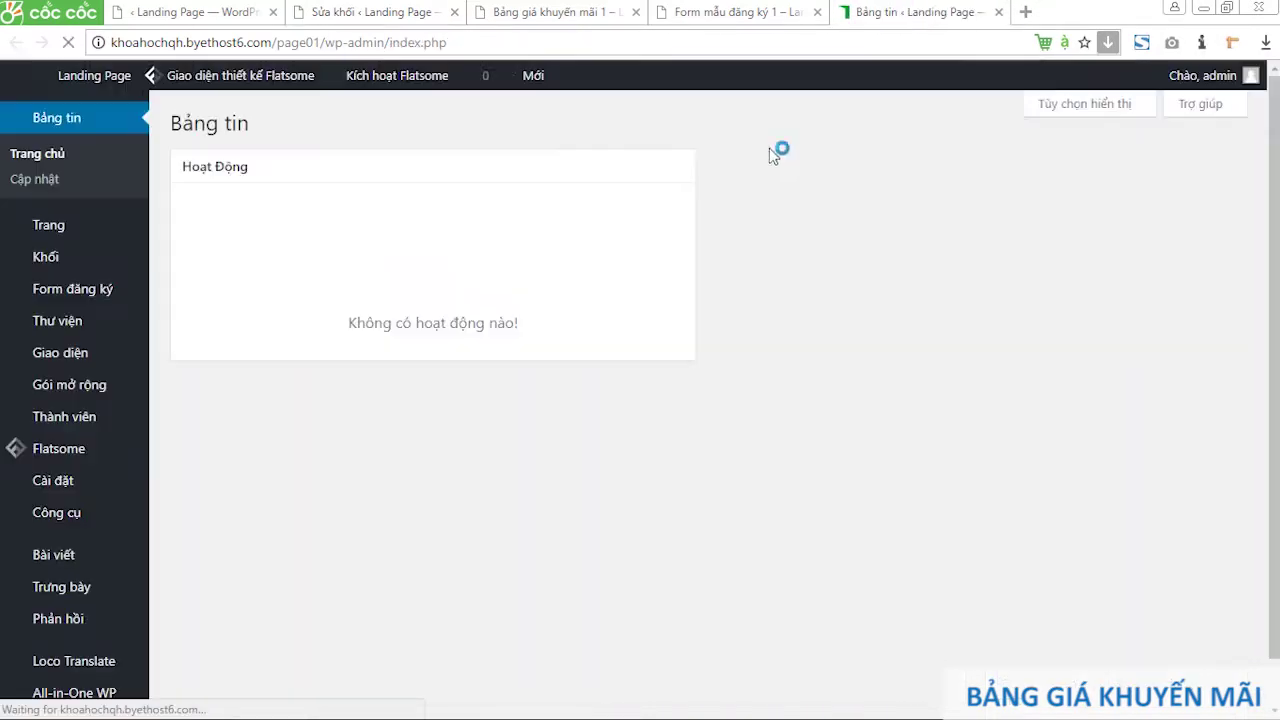
mouse_move(100, 78)
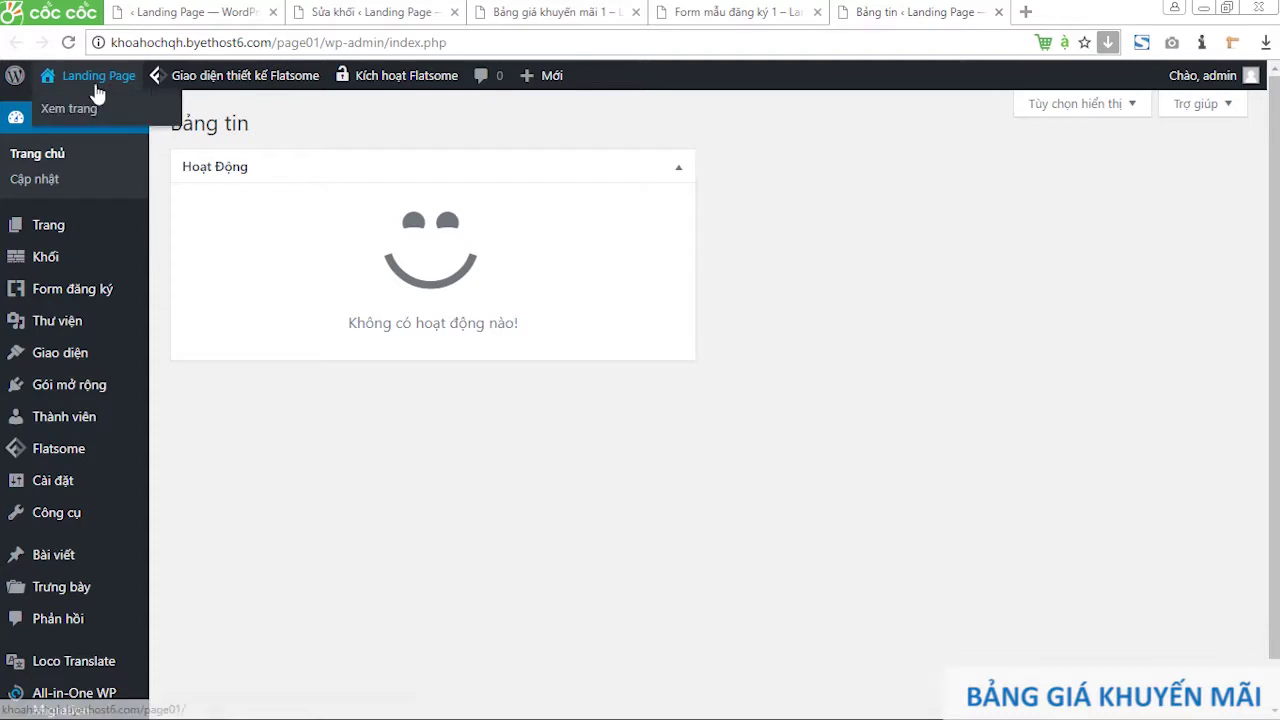
left_click(90, 117)
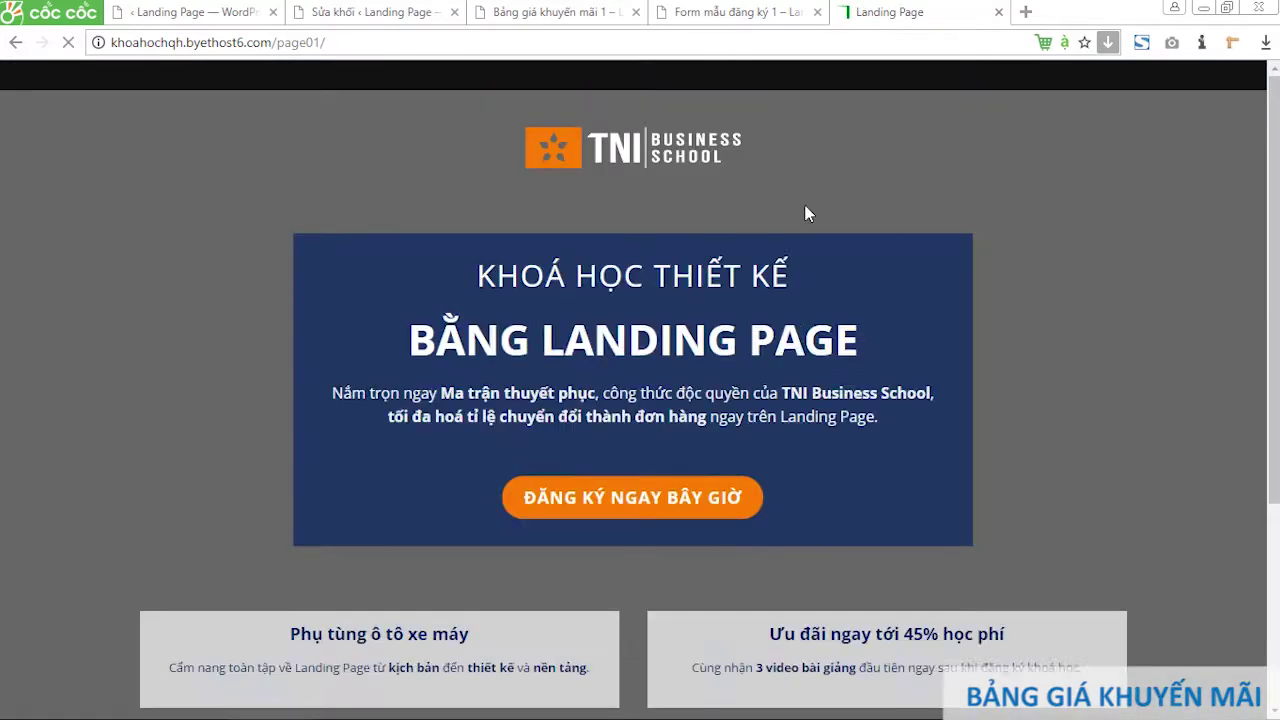
scroll(838, 279, "down", 2)
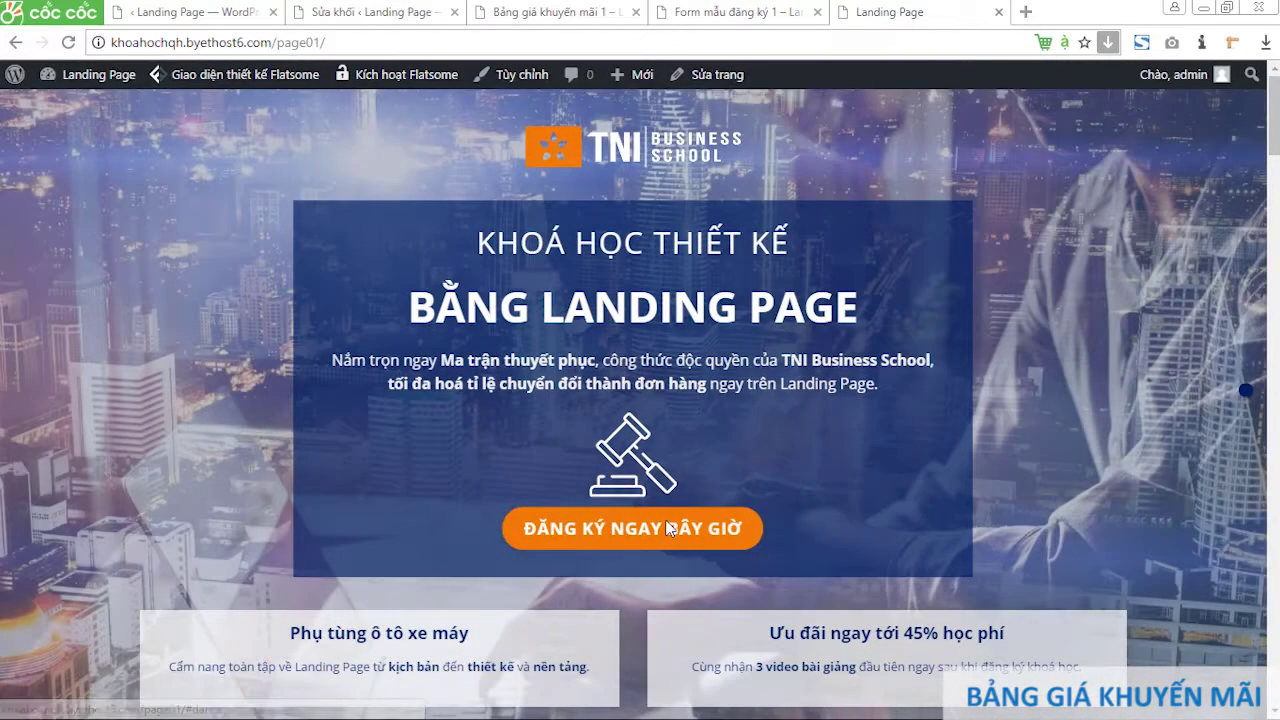
left_click(668, 528)
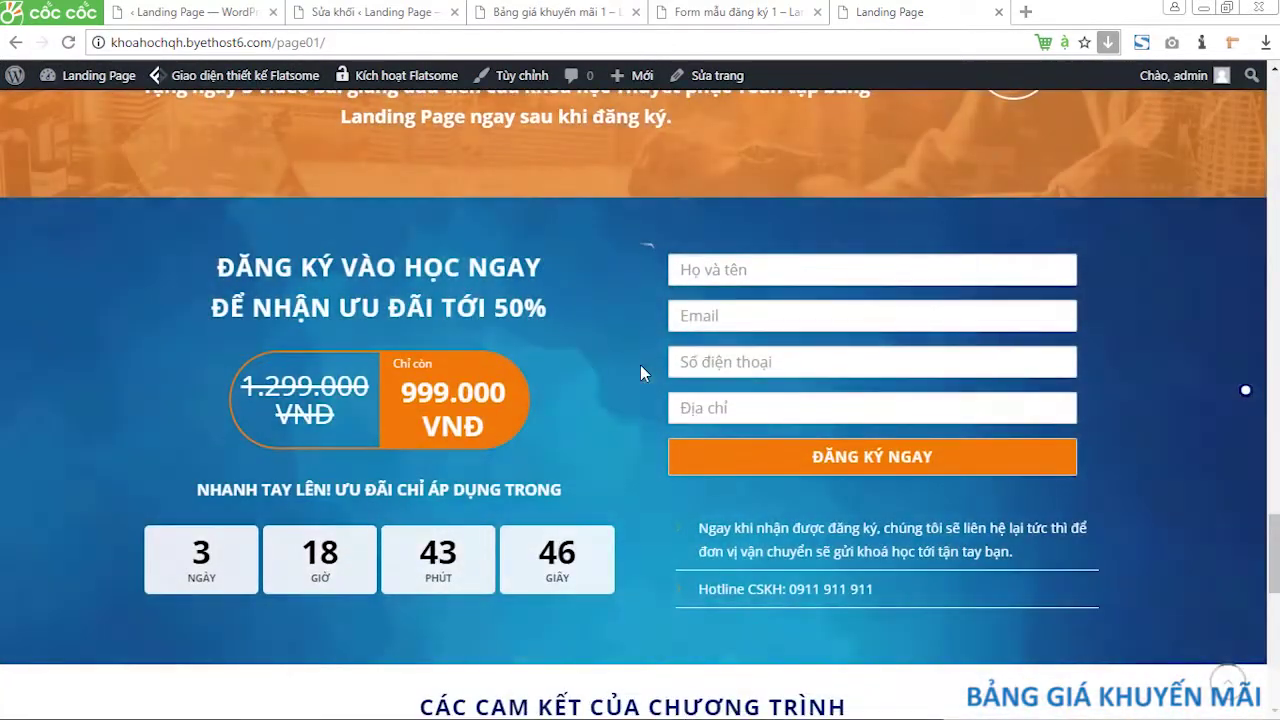
scroll(645, 365, "up", 2)
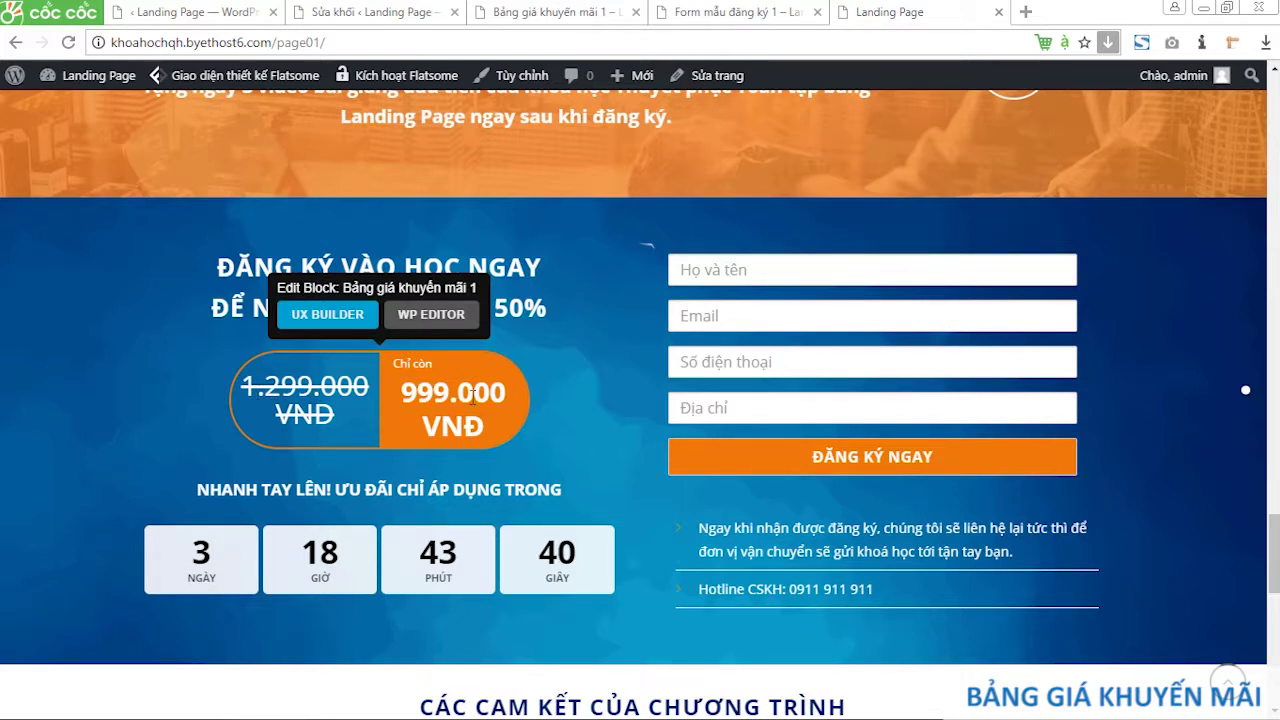
mouse_move(518, 391)
mouse_move(809, 451)
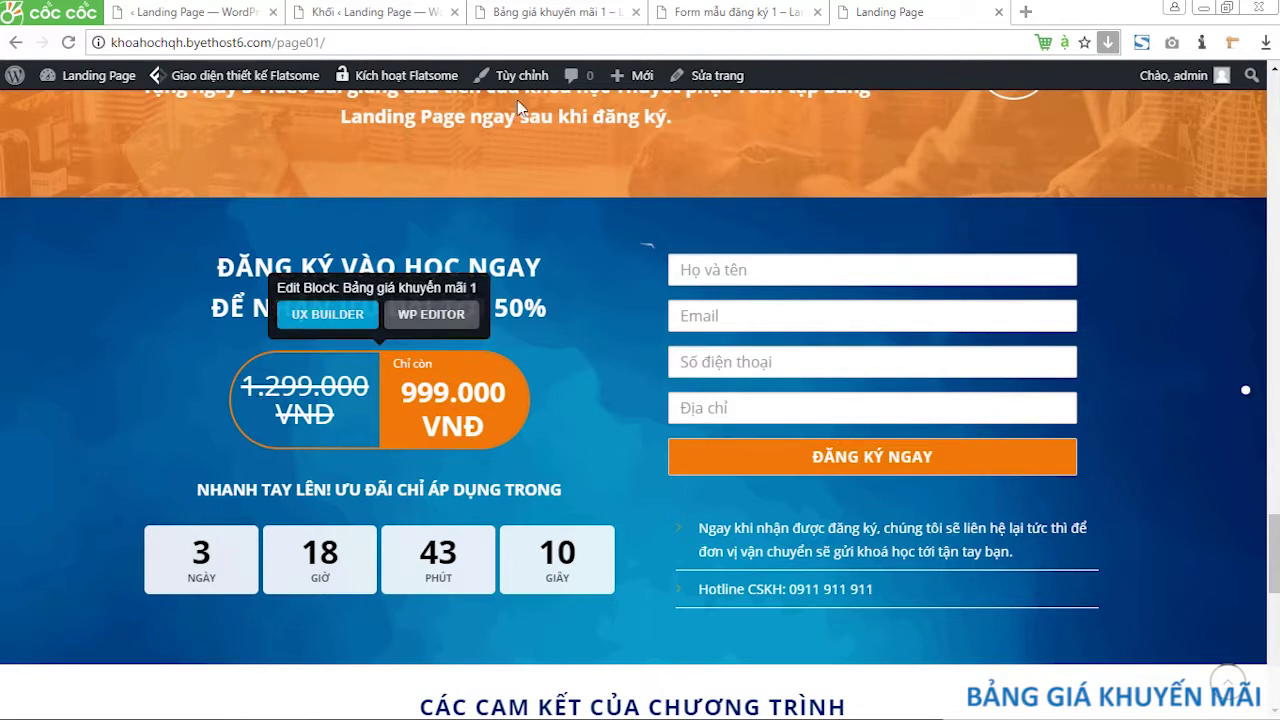
Step: Return to the list of blocks and add a new block titled "Bảng giá khuyến mãi 2"
left_click(386, 10)
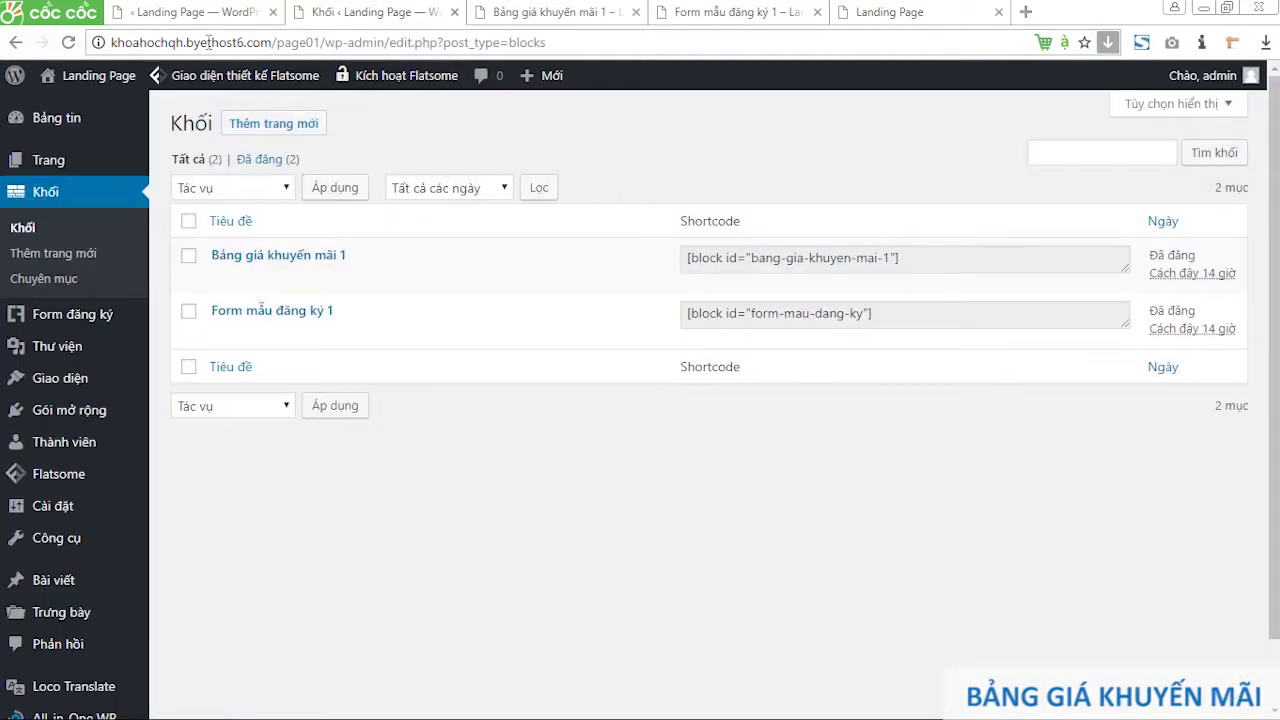
left_click(198, 10)
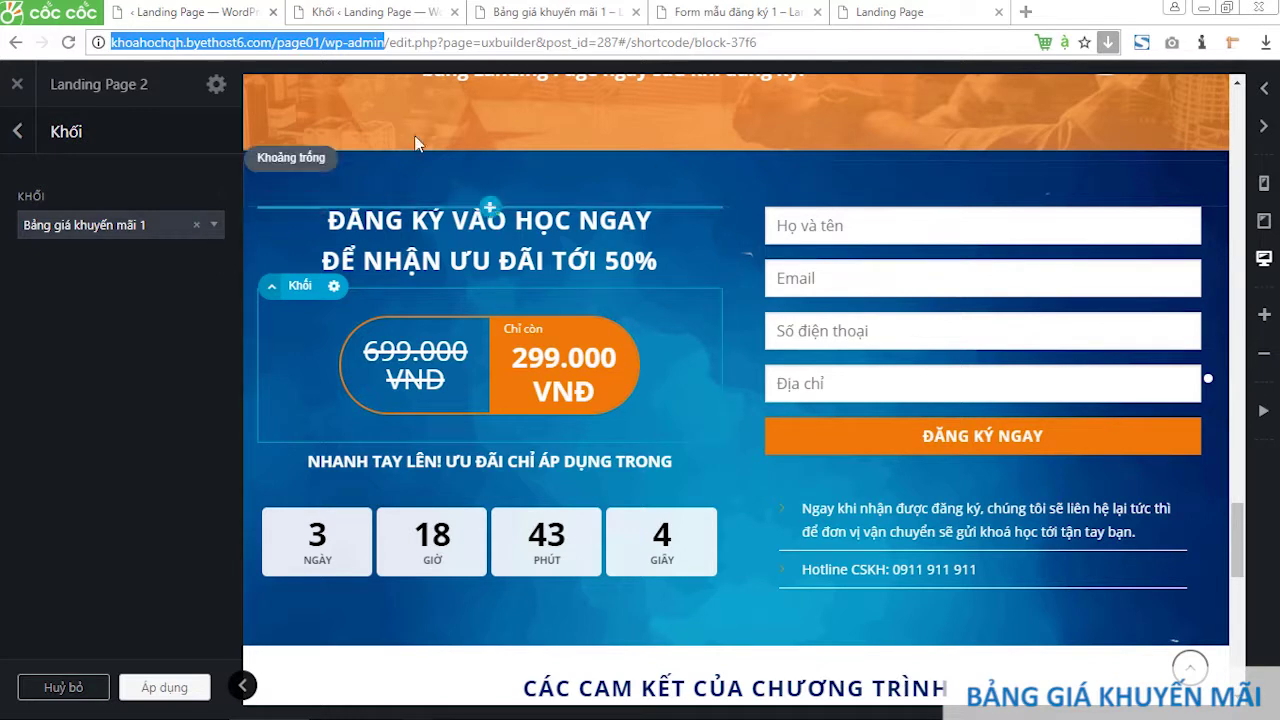
left_click(502, 10)
left_click(405, 11)
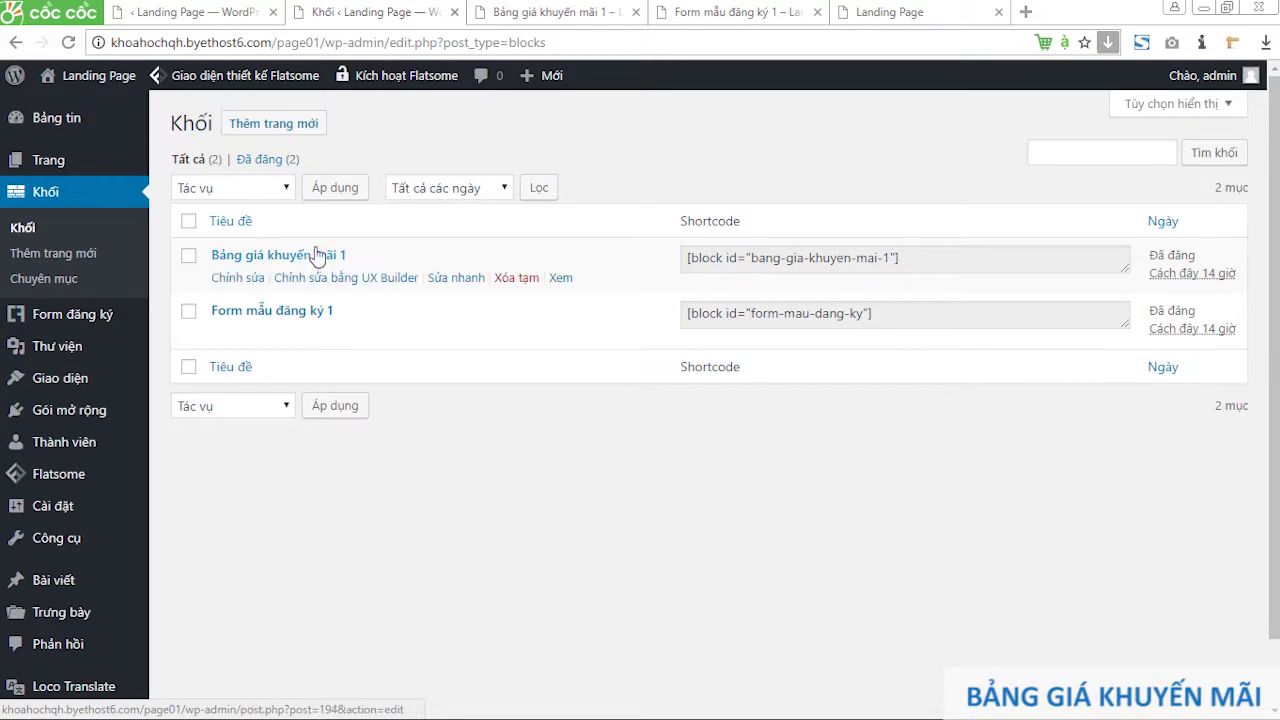
left_click(294, 128)
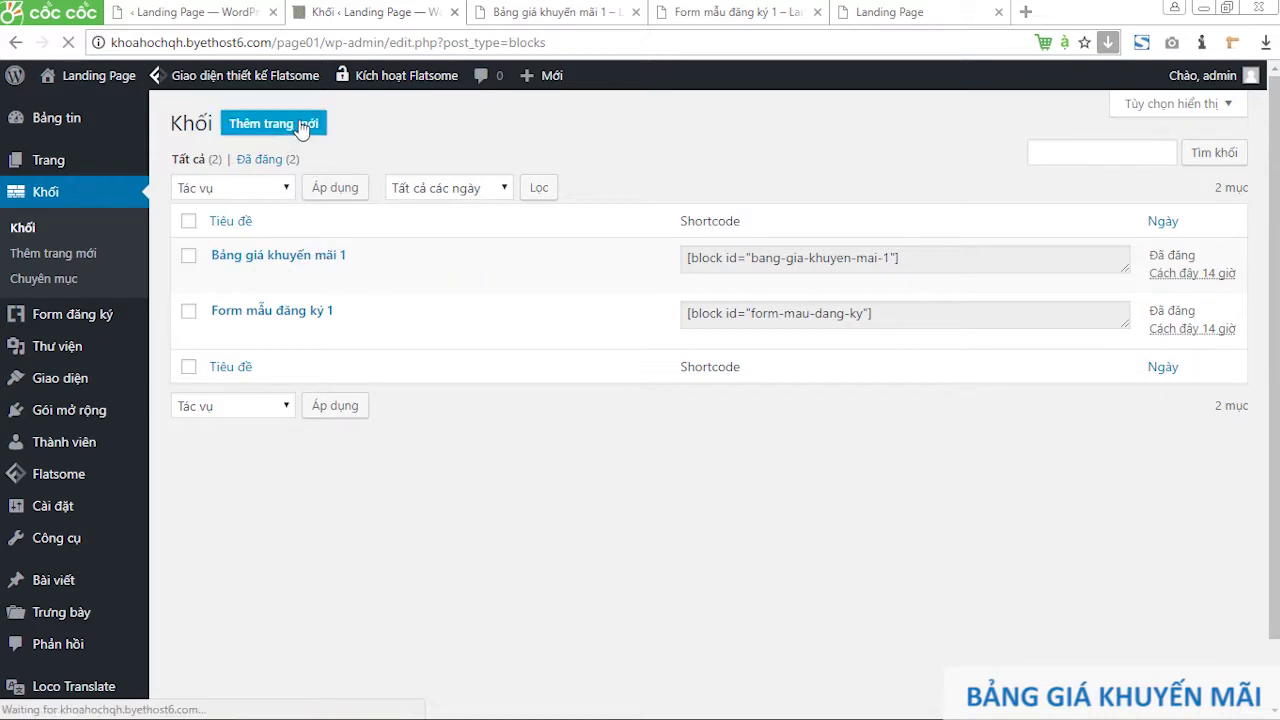
type("Bảng giá khuyến mãi 2")
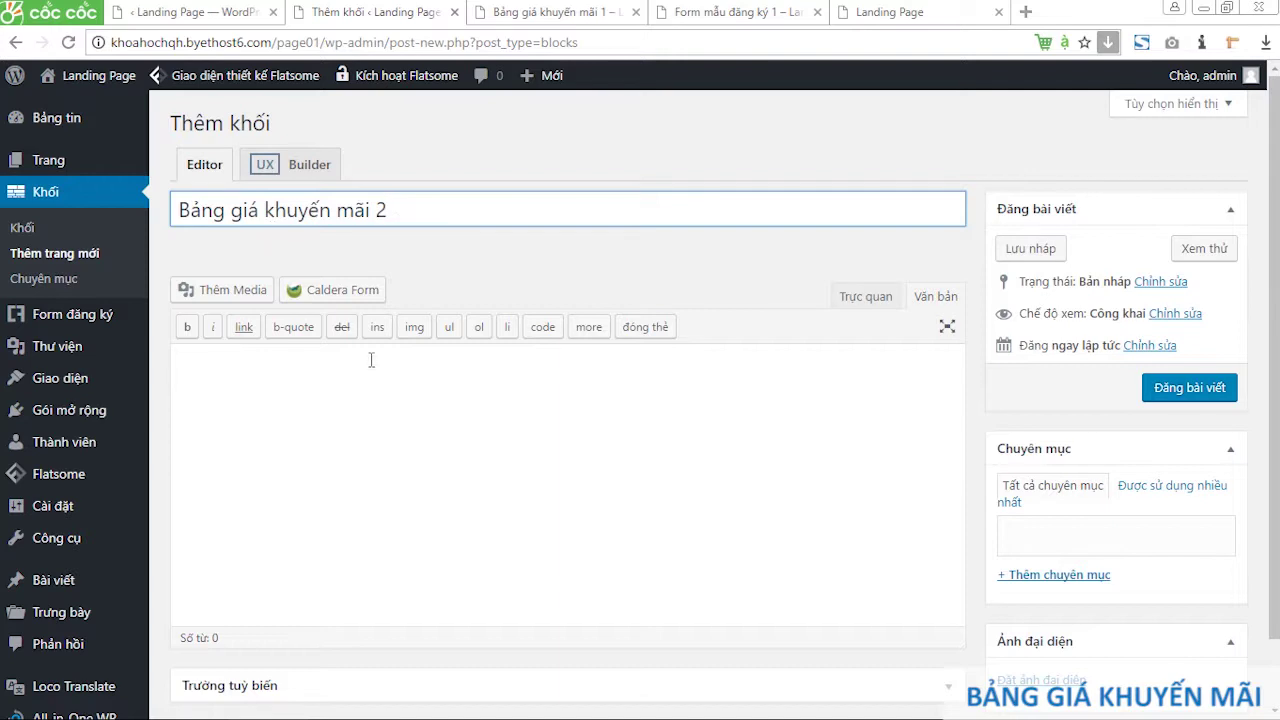
left_click(368, 386)
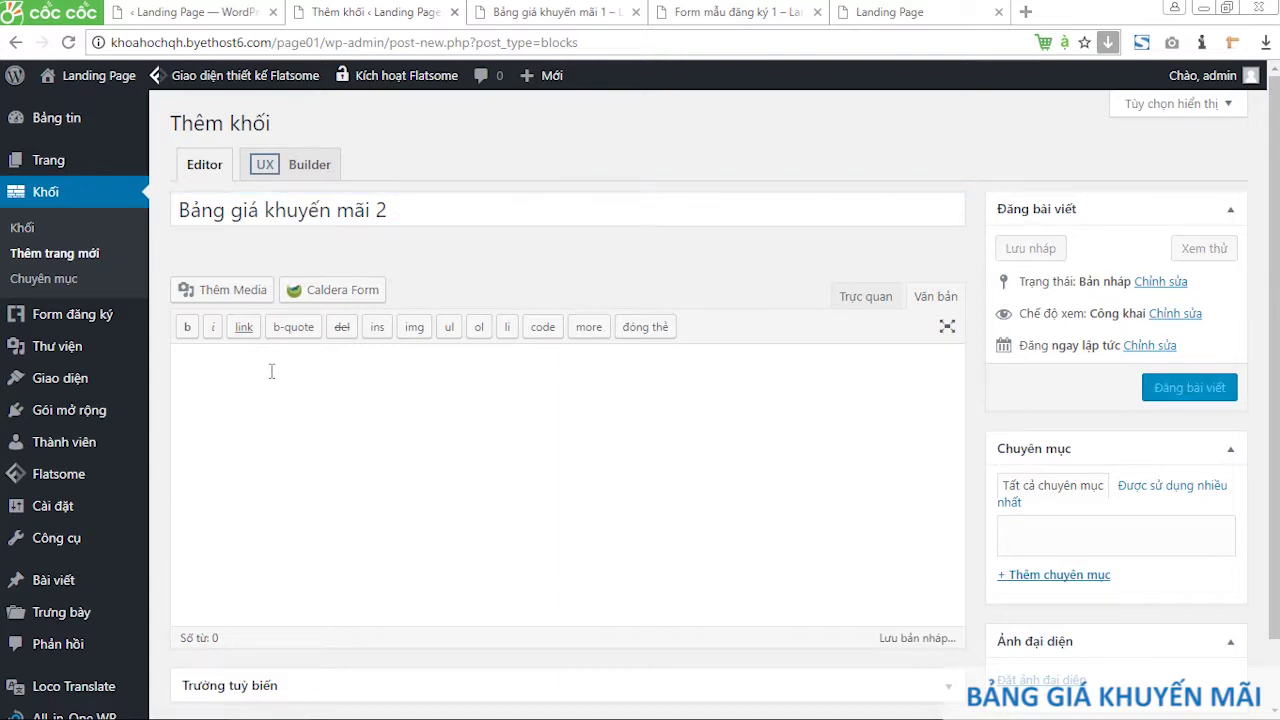
Step: Copy the entire HTML code of the Bảng giá khuyến mãi 1 block into the new Bảng giá khuyến mãi 2 block
right_click(28, 228)
left_click(80, 246)
left_click(495, 10)
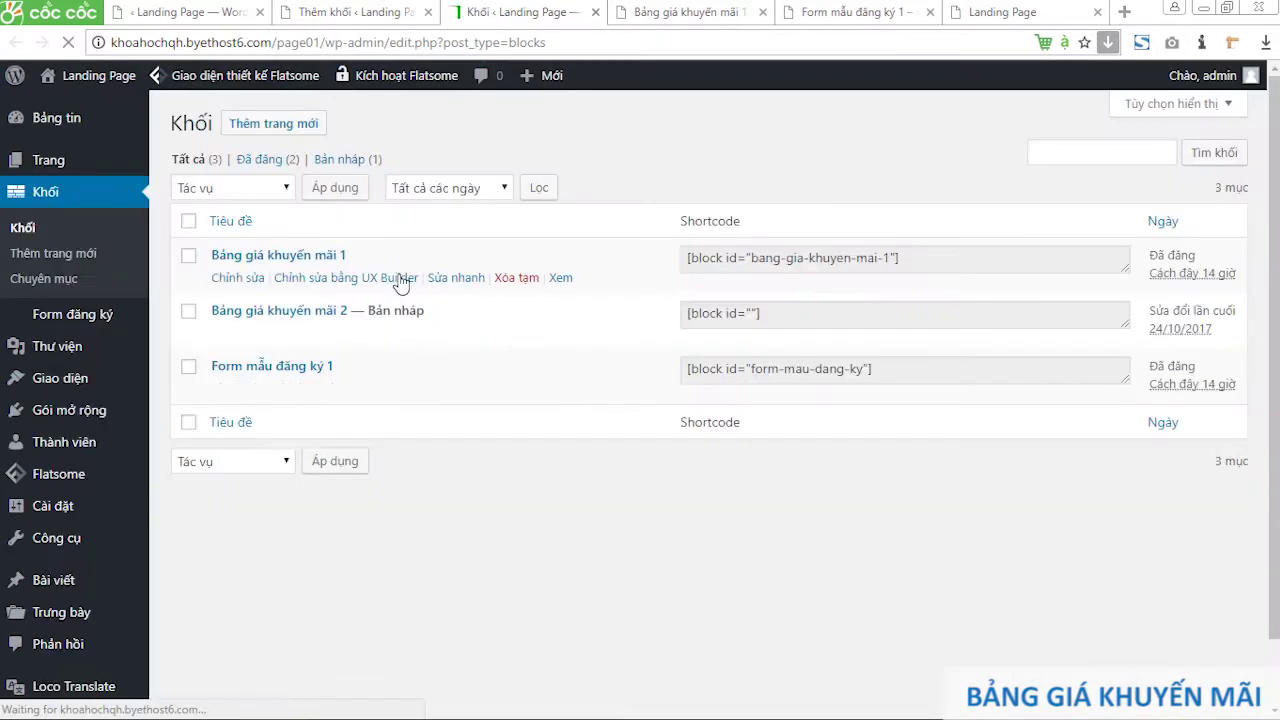
left_click(258, 283)
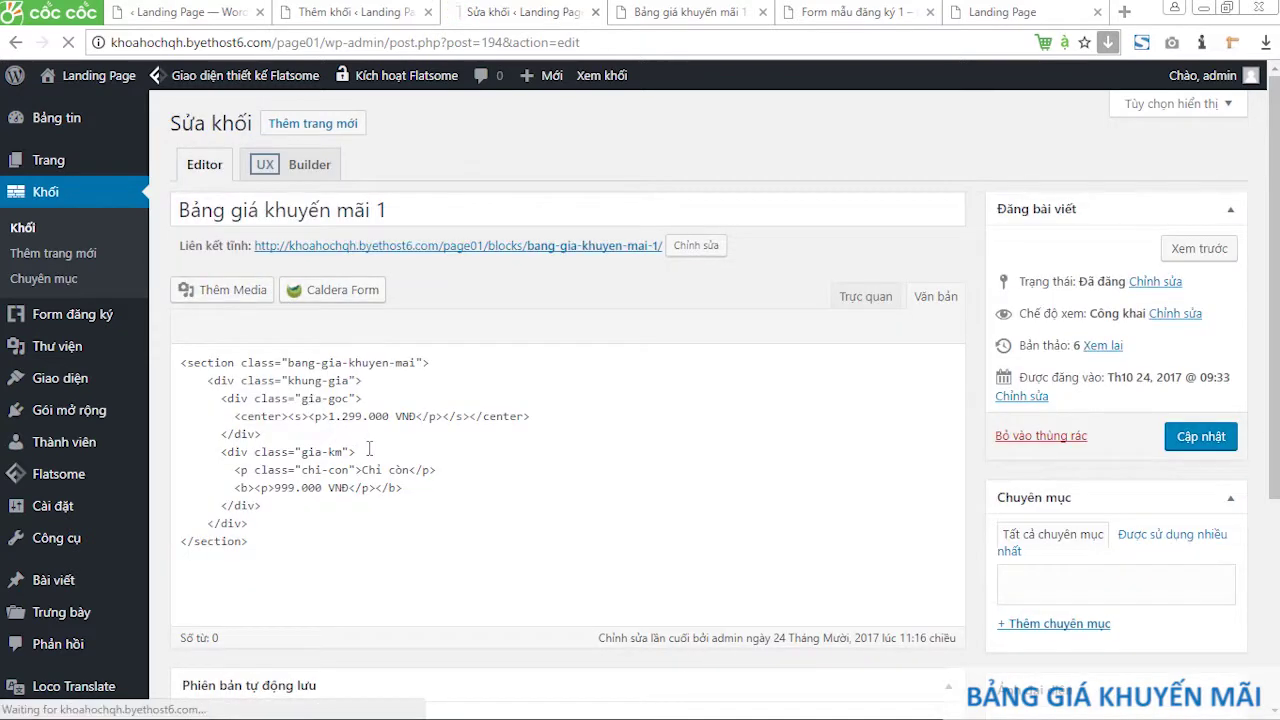
left_click(369, 451)
key("ctrl+a")
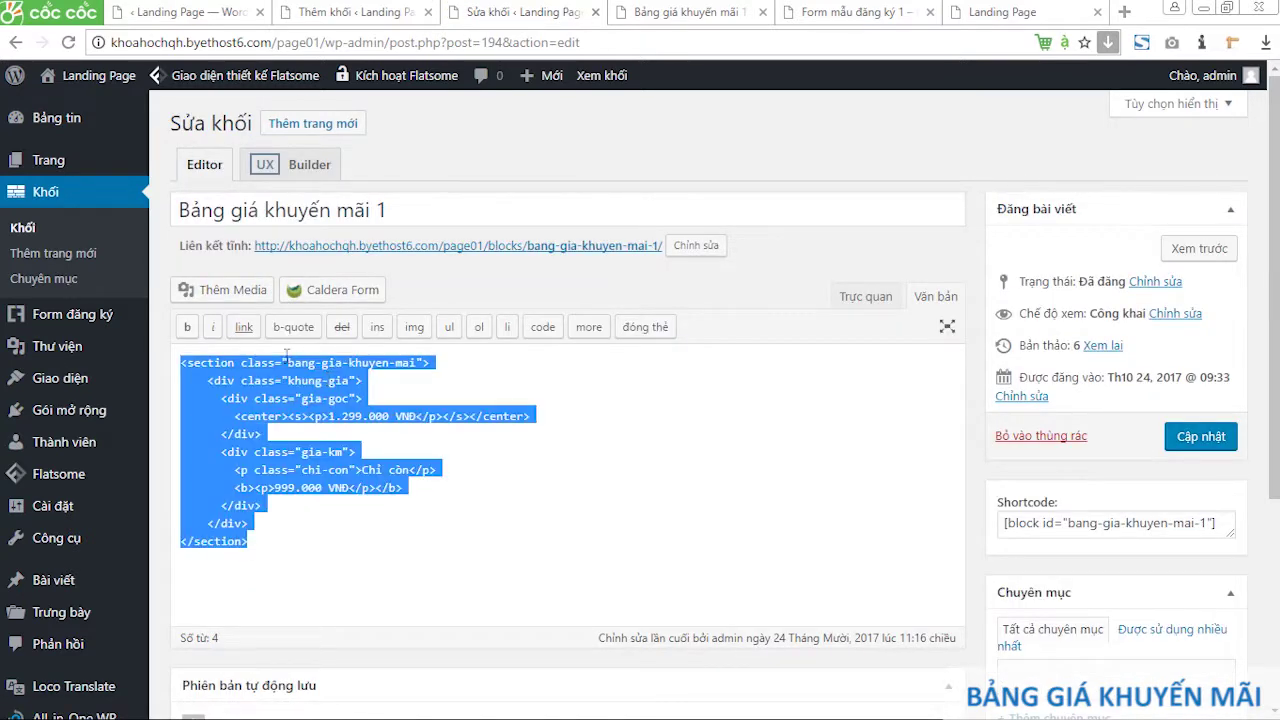
right_click(296, 358)
left_click(345, 394)
left_click(350, 12)
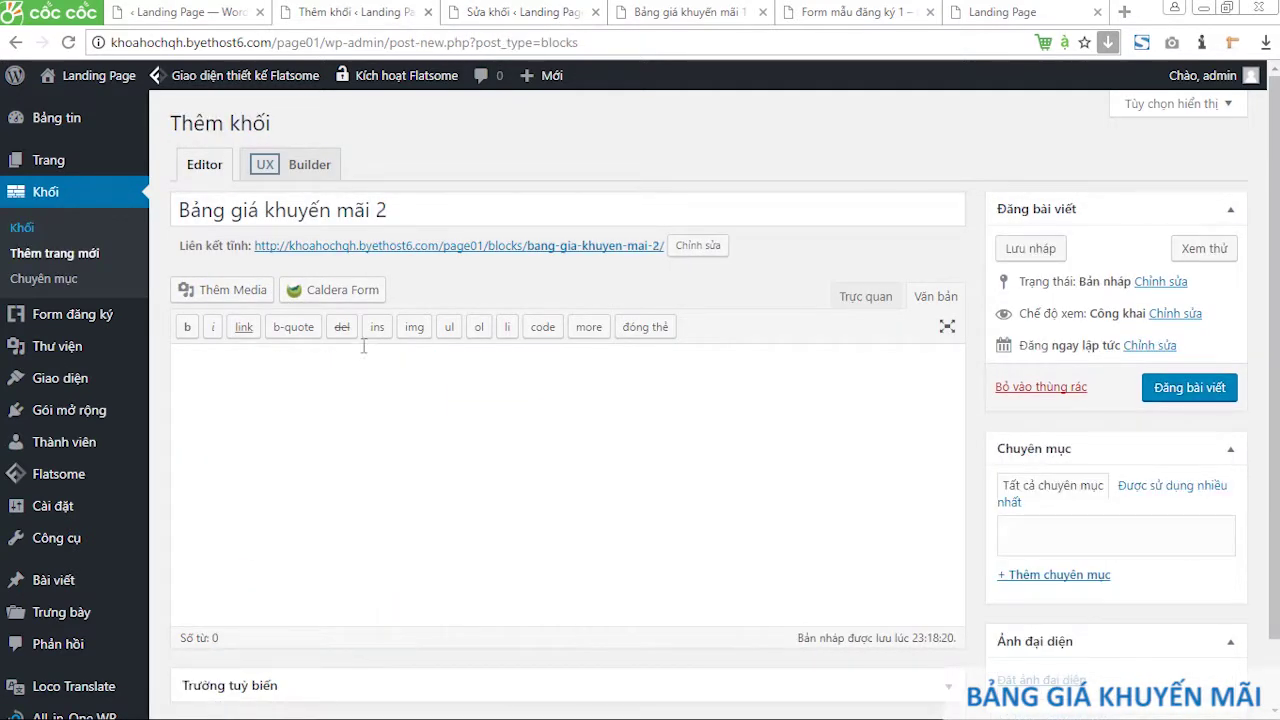
right_click(308, 370)
left_click(370, 486)
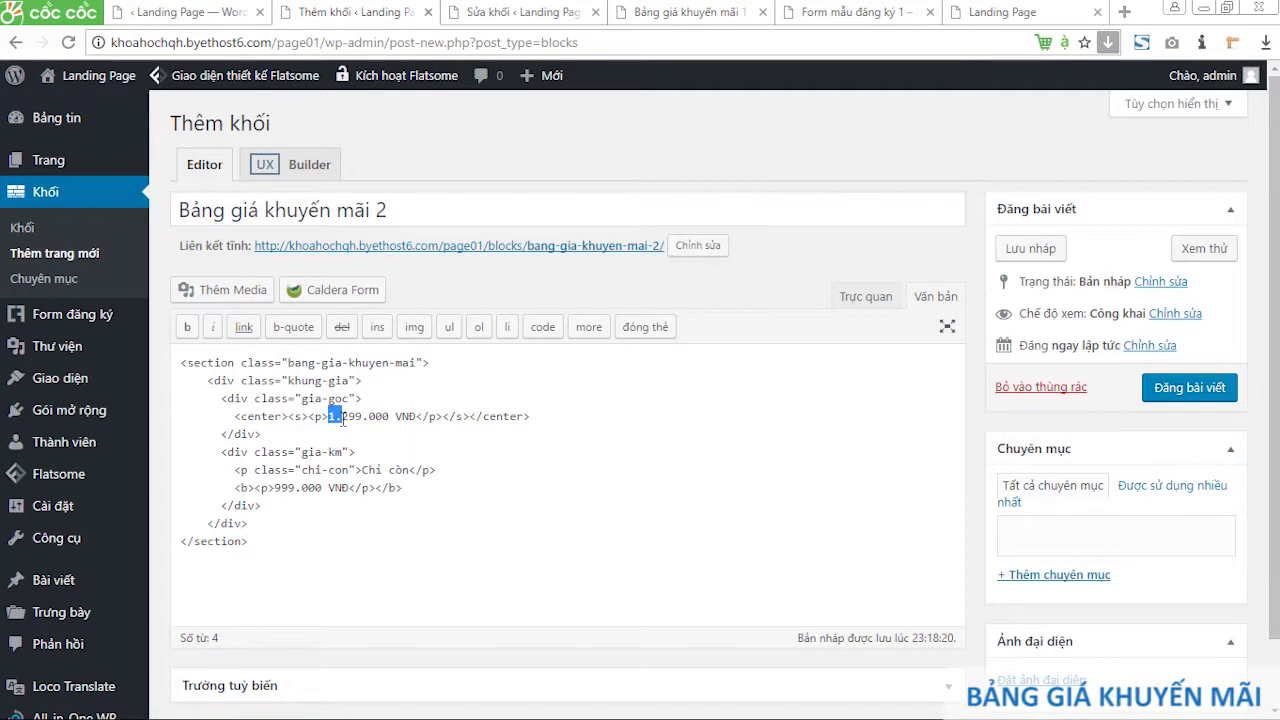
Step: In the new block's HTML, set the original price to 299.000 VNĐ and the promotional price to 129.000 VNĐ, and publish the block
key("BackSpace")
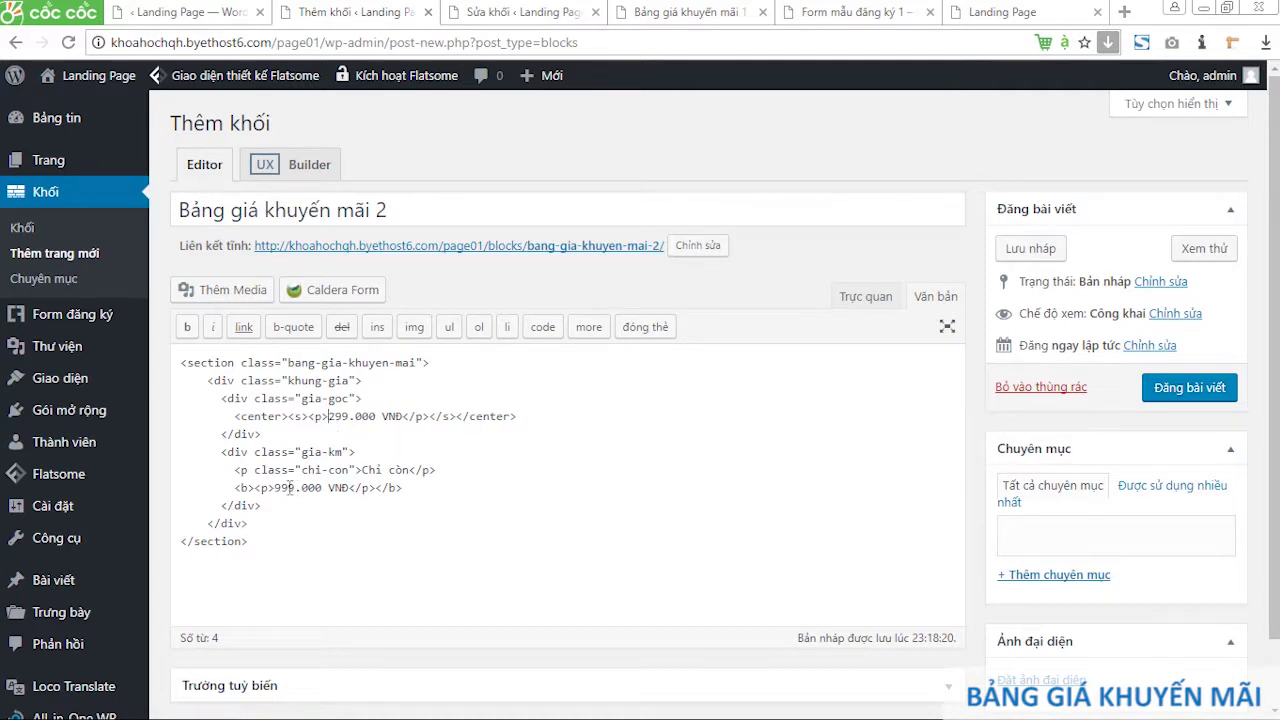
type("129")
left_click(1180, 390)
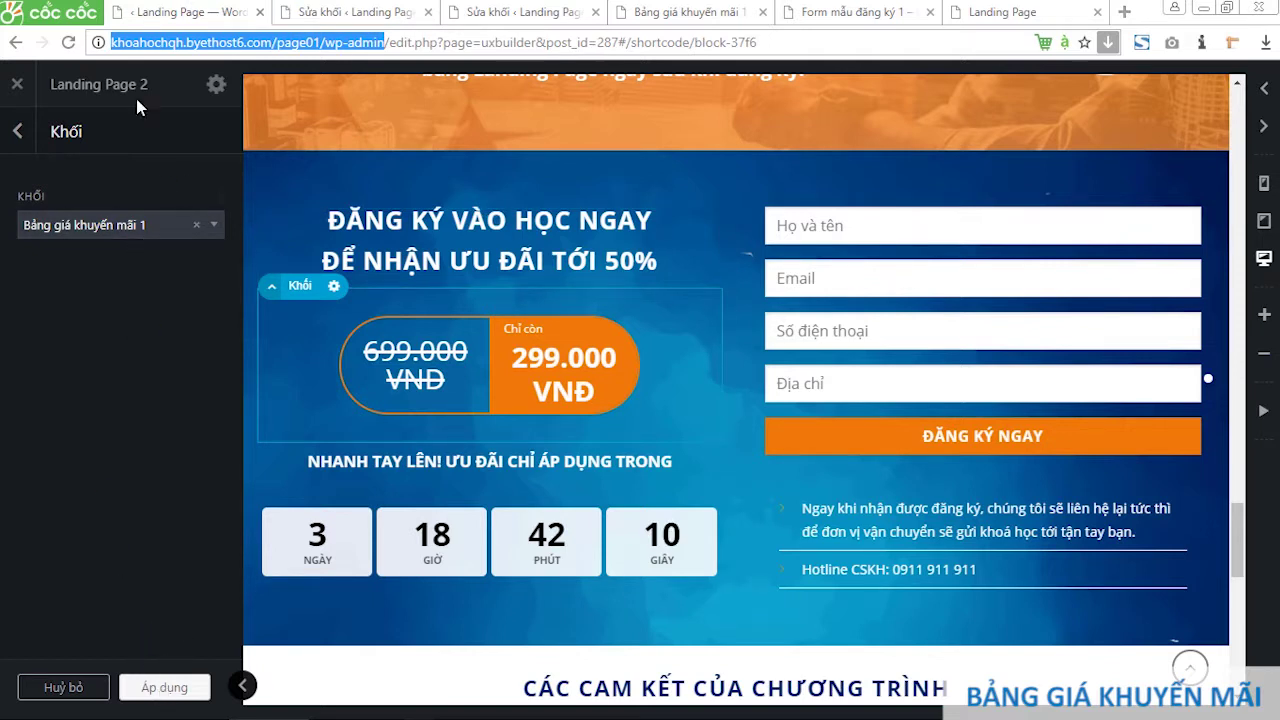
Step: Apply the open block settings in the Landing Page 2 builder and reload the builder page
left_click(166, 692)
left_click(143, 683)
left_click(68, 44)
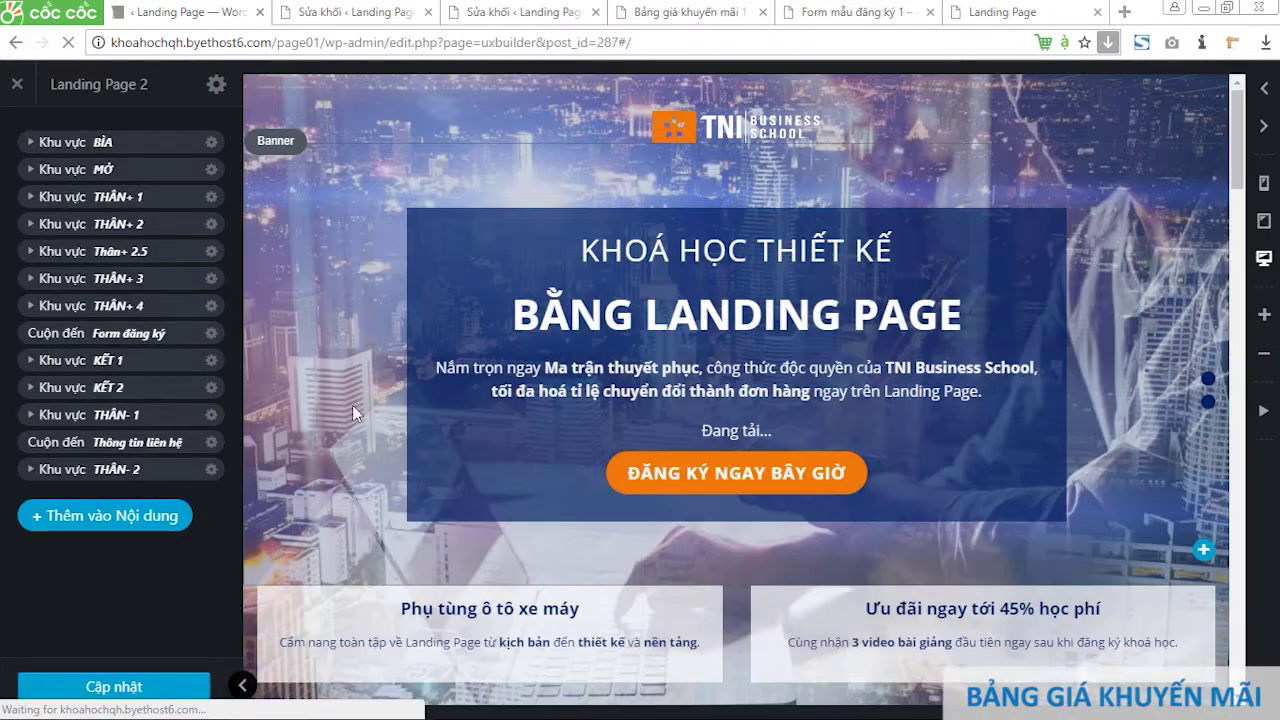
Step: Switch the price table block in the registration section to Bảng giá khuyến mãi 2 and apply the change
scroll(363, 434, "down", 15)
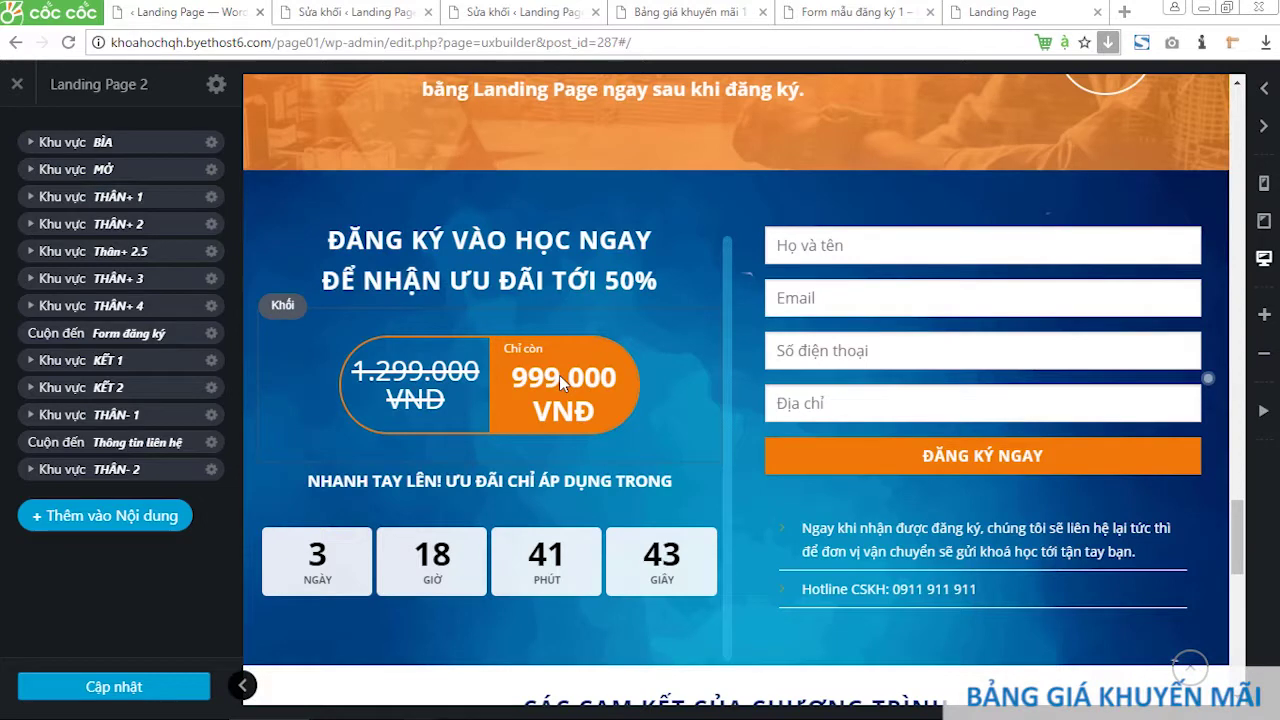
left_click(541, 377)
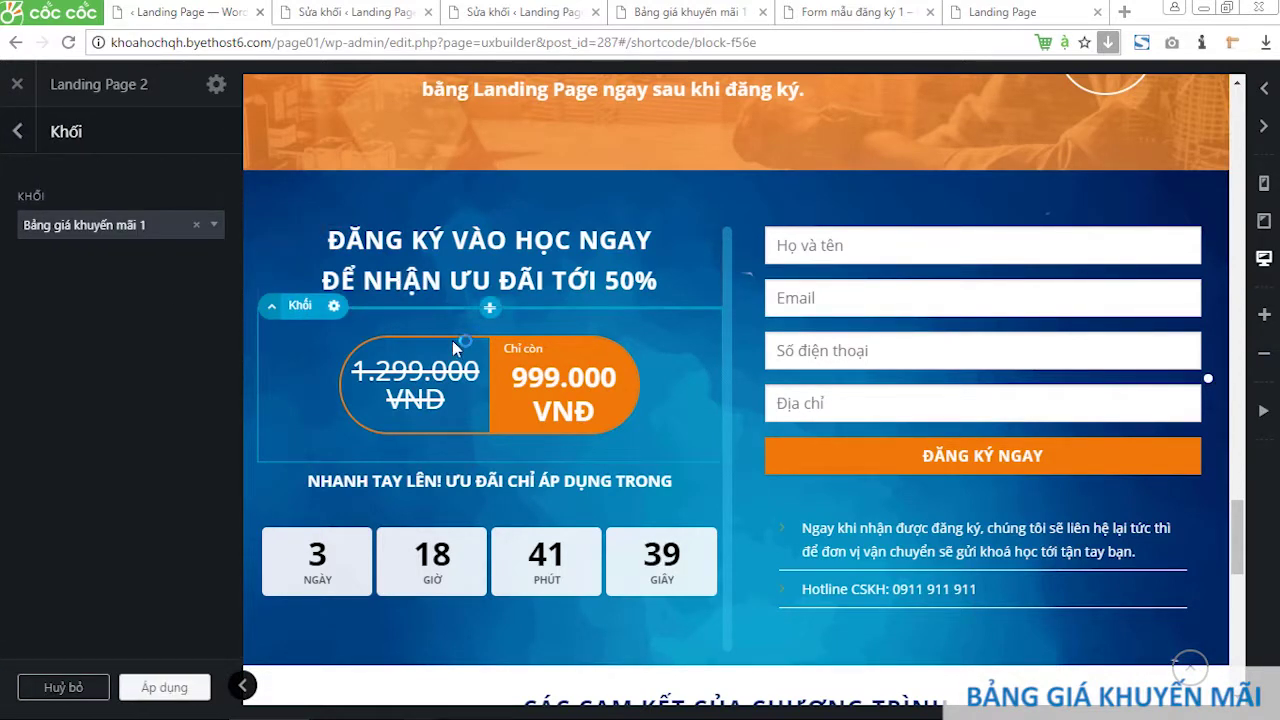
left_click(218, 236)
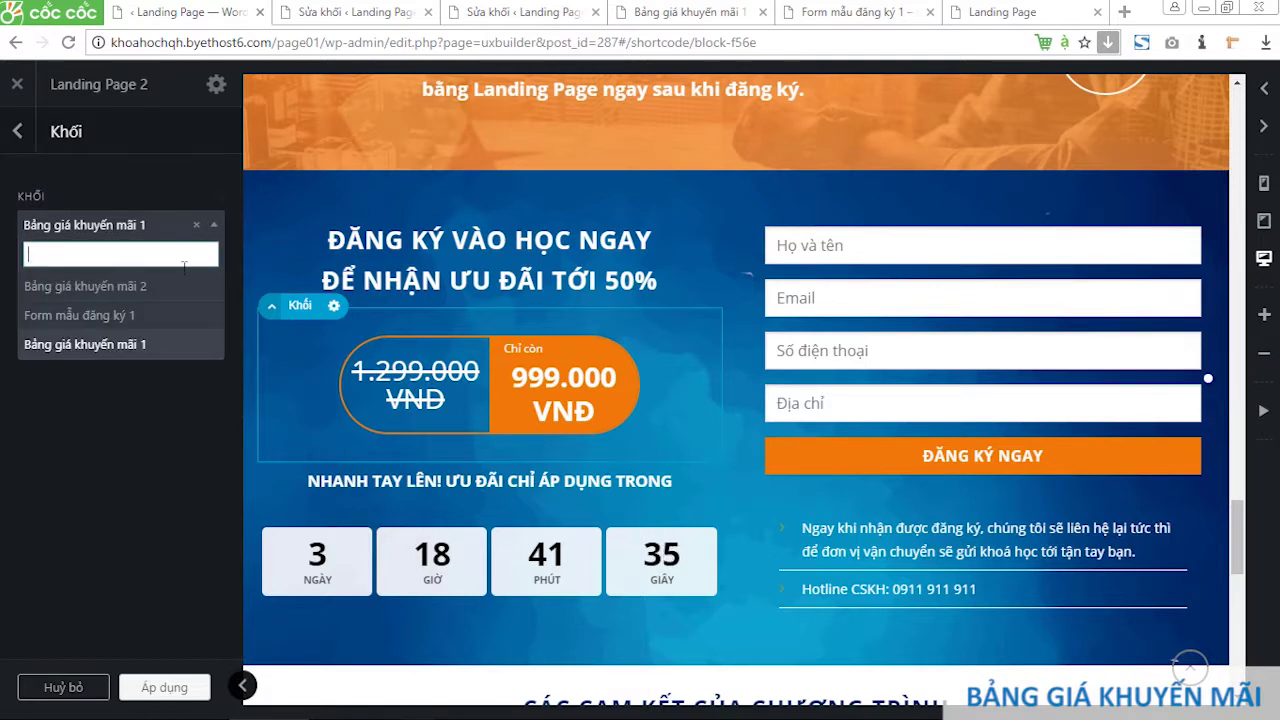
left_click(129, 287)
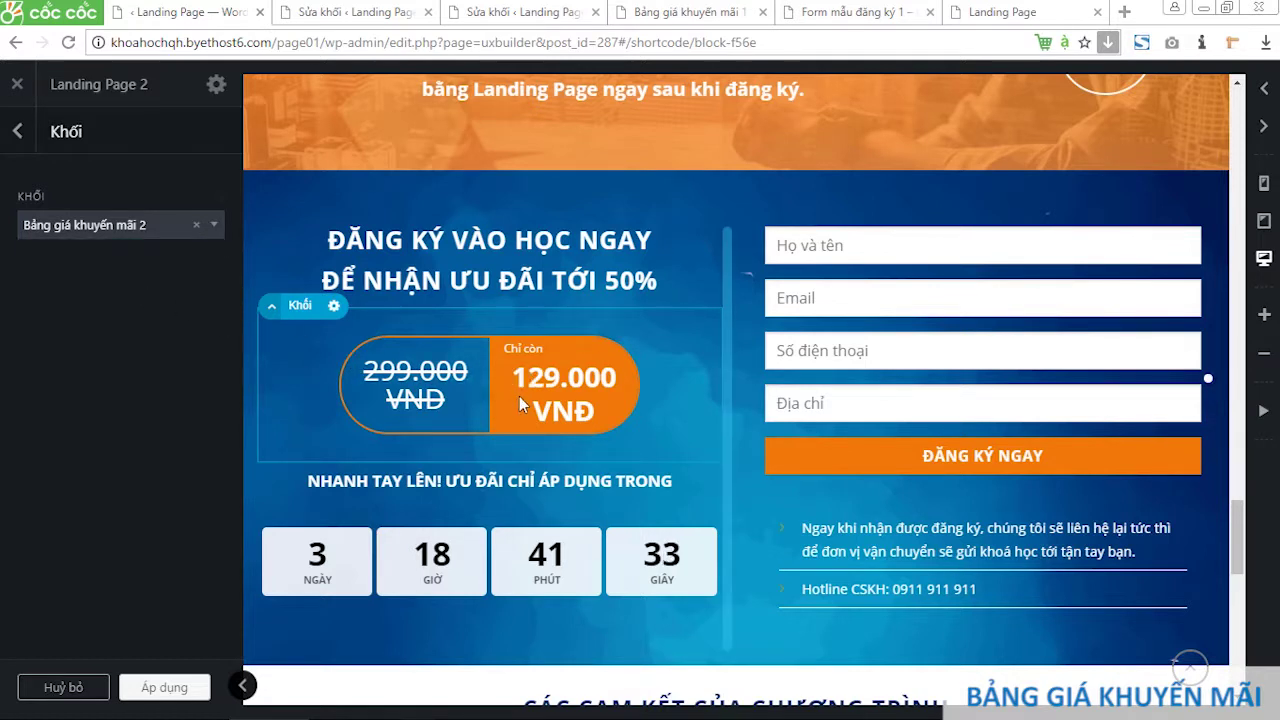
left_click(158, 686)
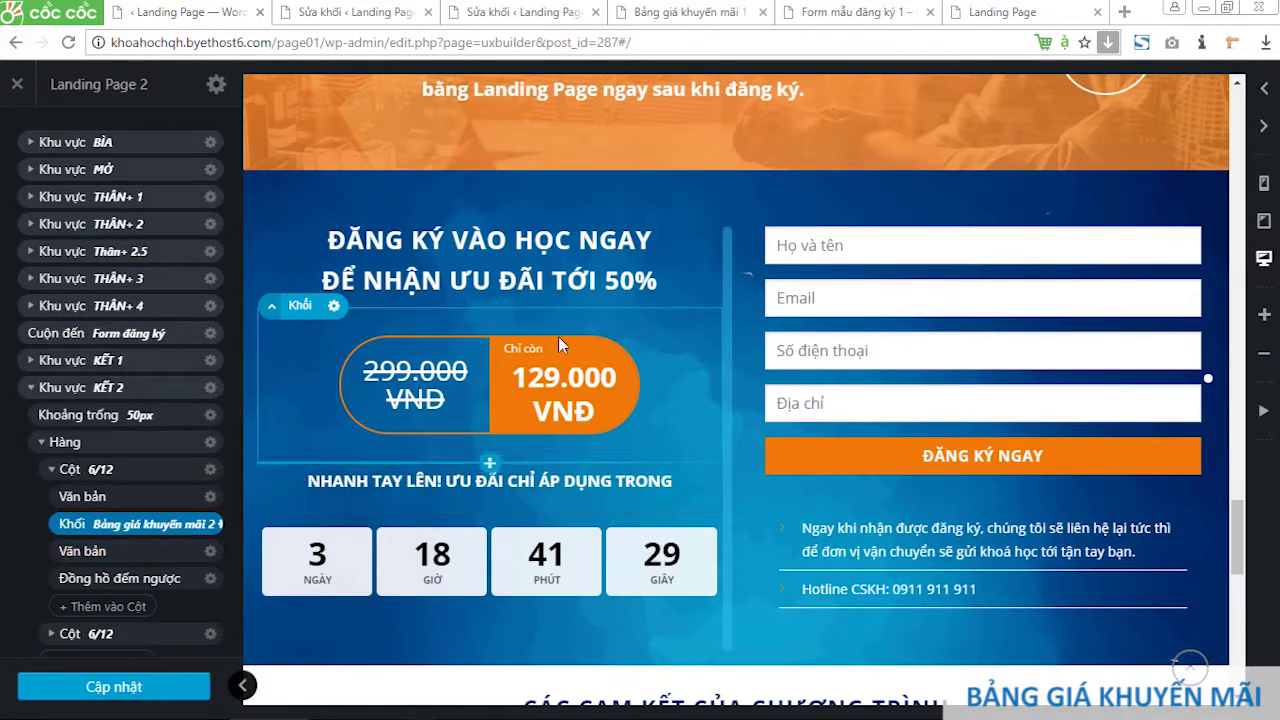
Step: Return the Bảng giá khuyến mãi 2 editor tab to the list of blocks and close the extra Bảng giá khuyến mãi 1 editor tab
left_click(515, 12)
left_click(740, 12)
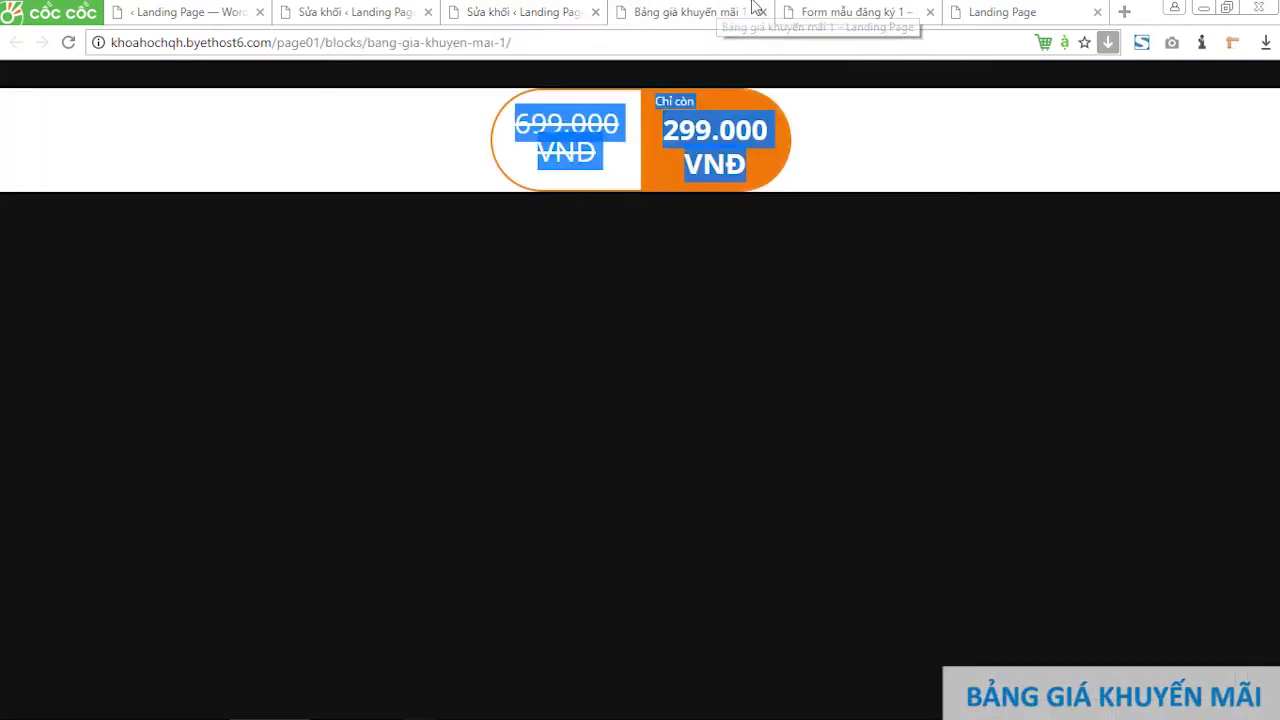
left_click(527, 10)
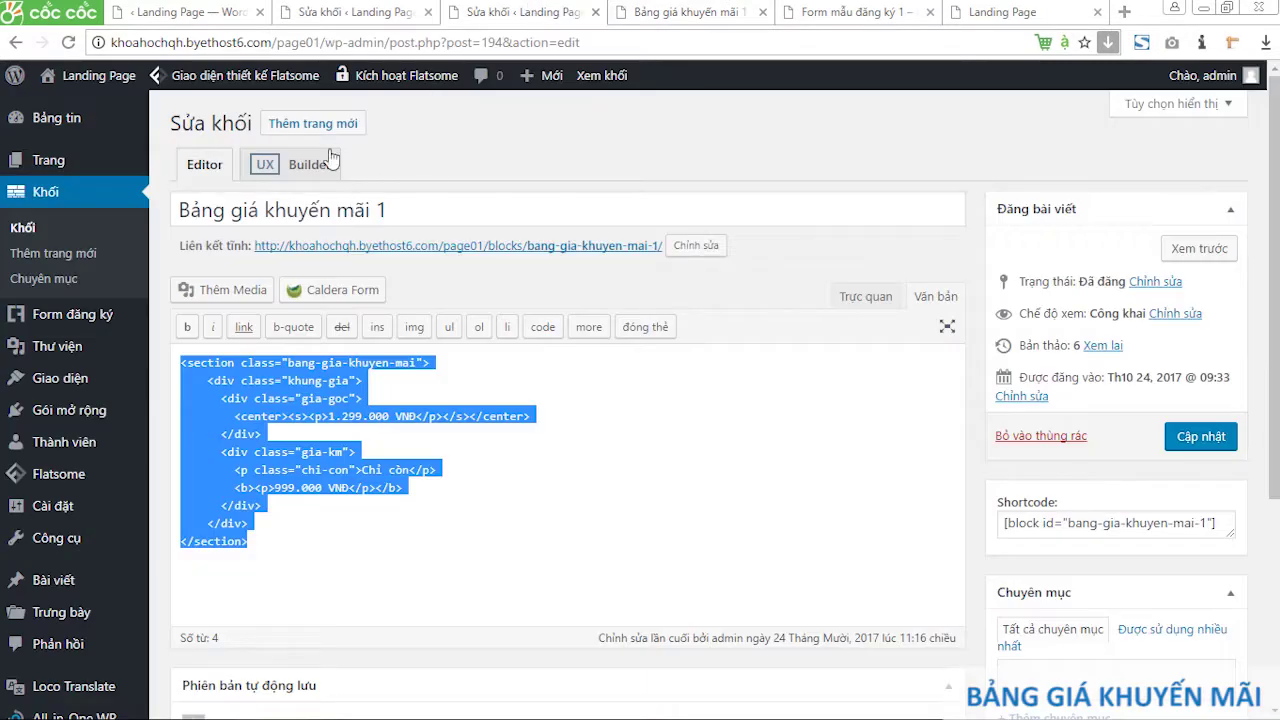
left_click(372, 12)
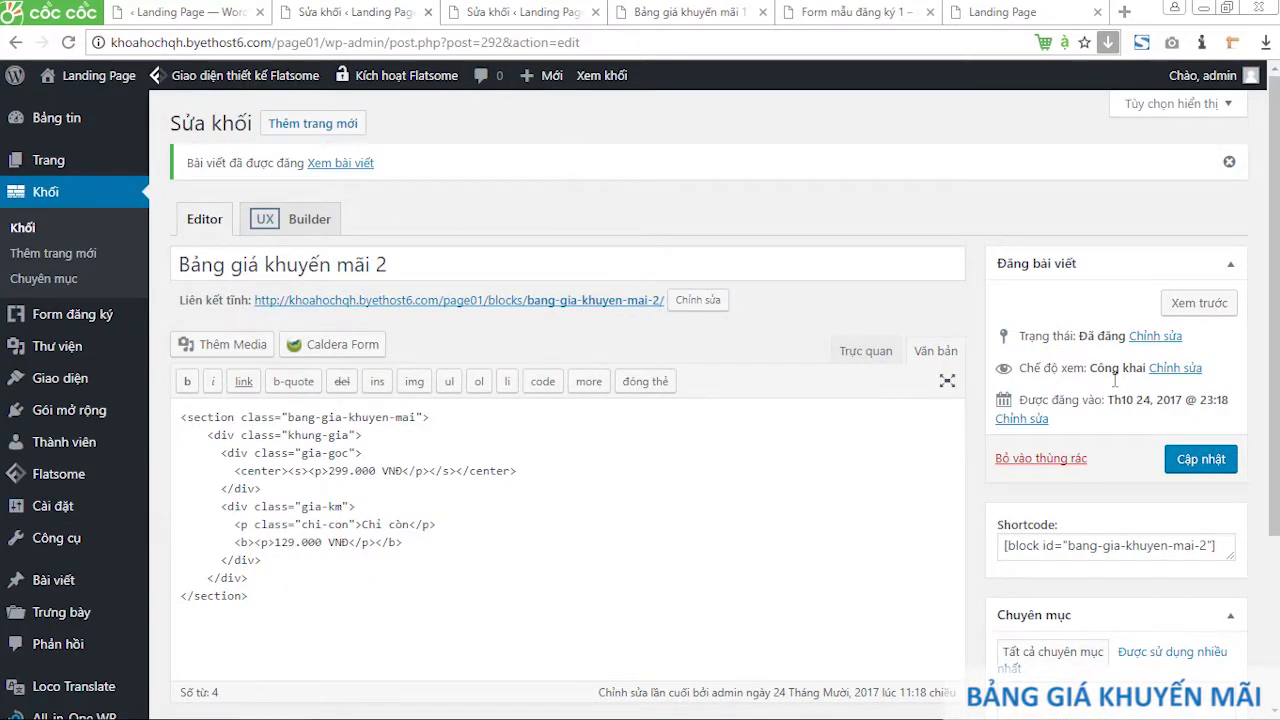
left_click(91, 233)
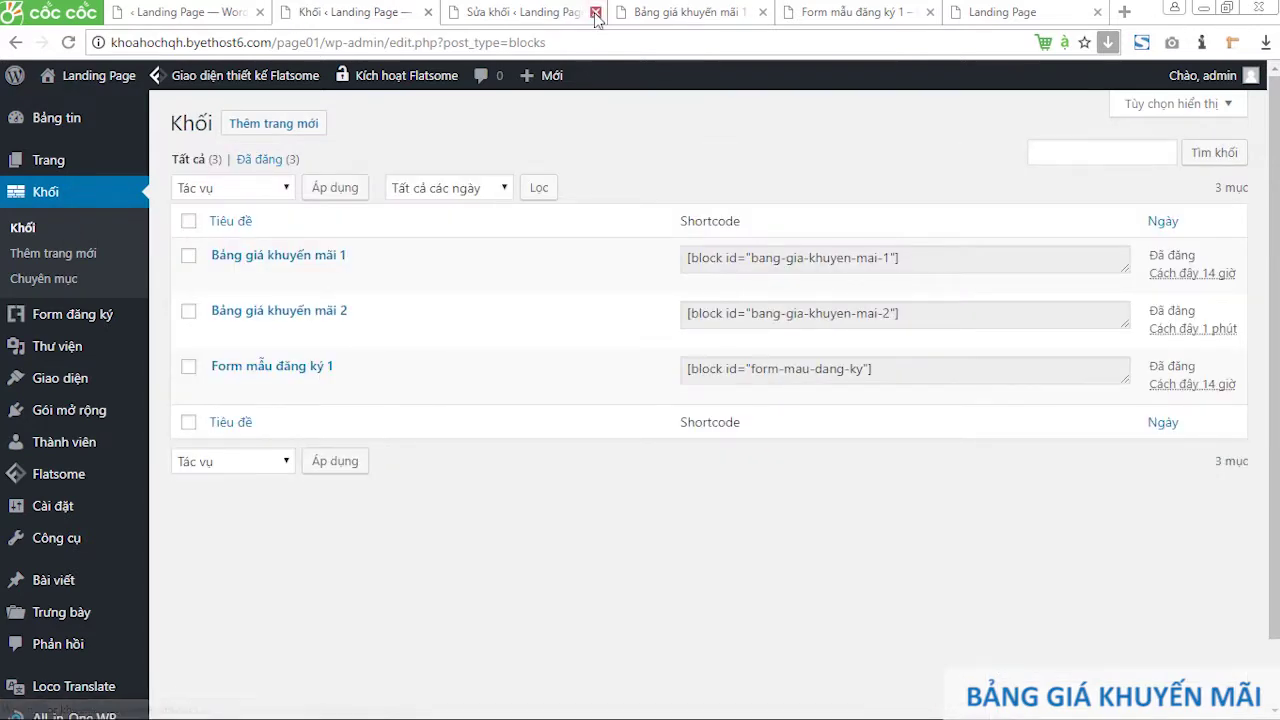
left_click(596, 12)
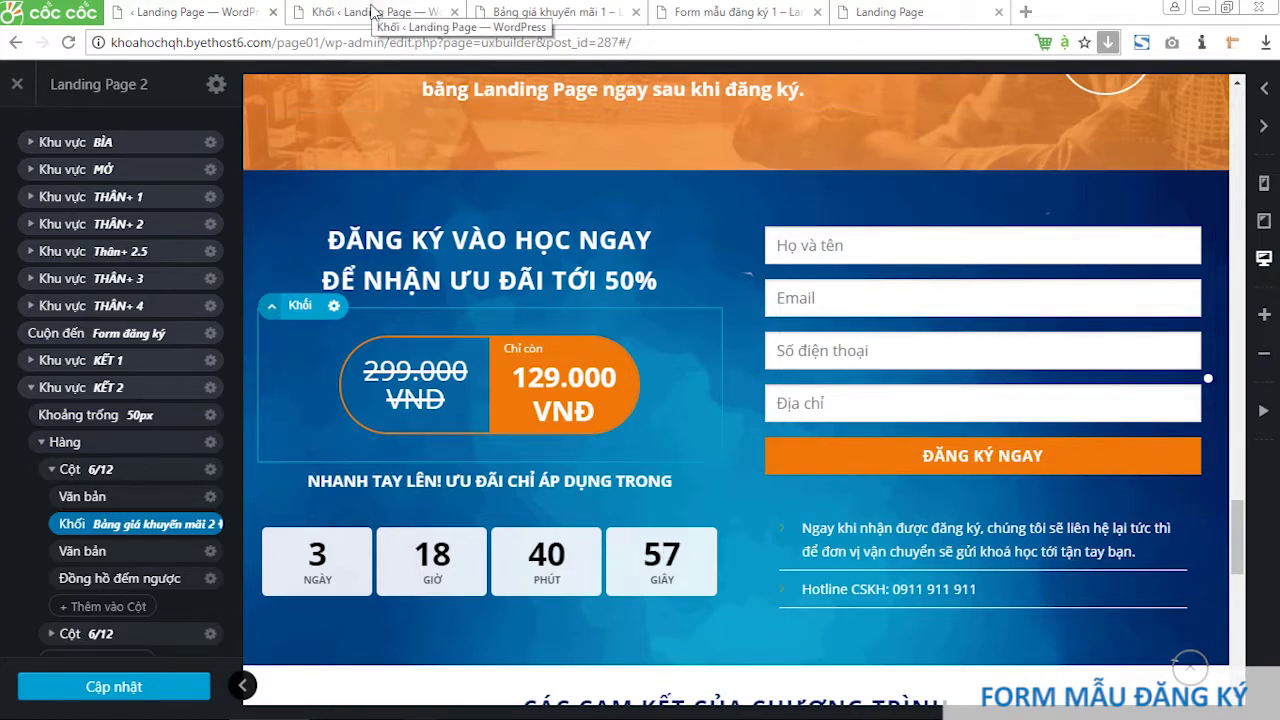
Step: Go back to the WordPress admin and open the list of registration forms in Caldera Forms
left_click(518, 12)
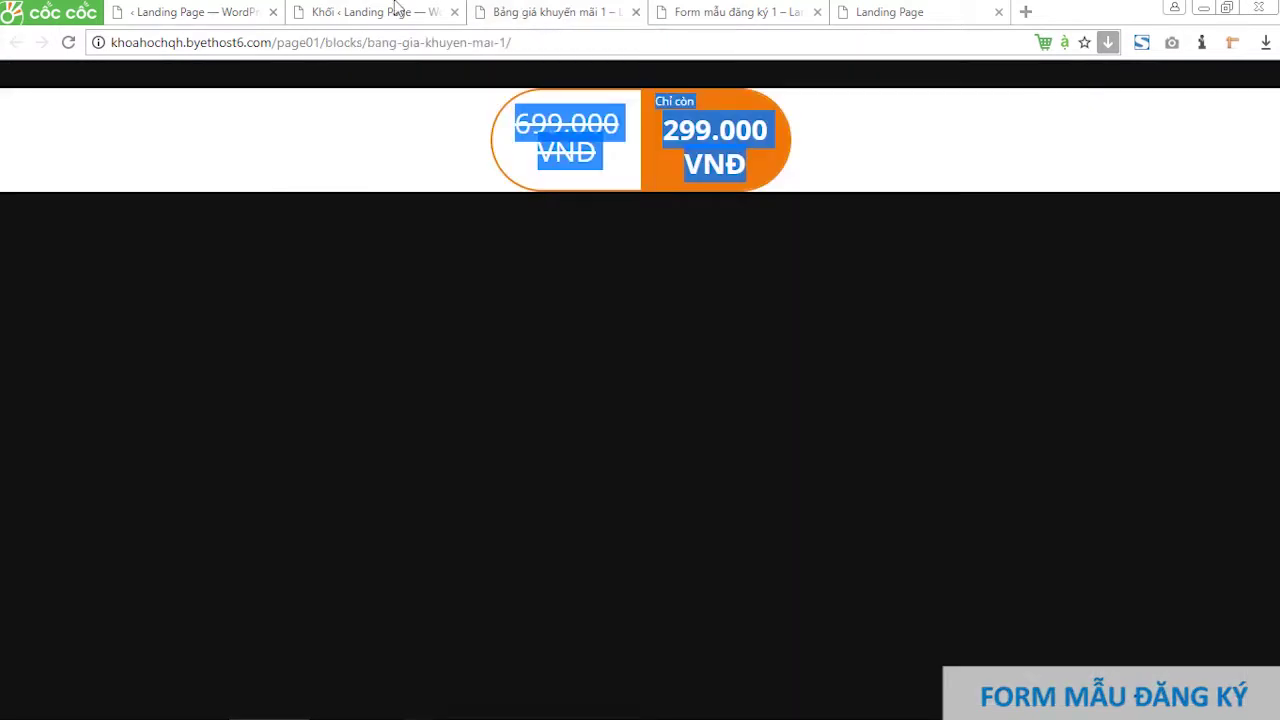
left_click(394, 10)
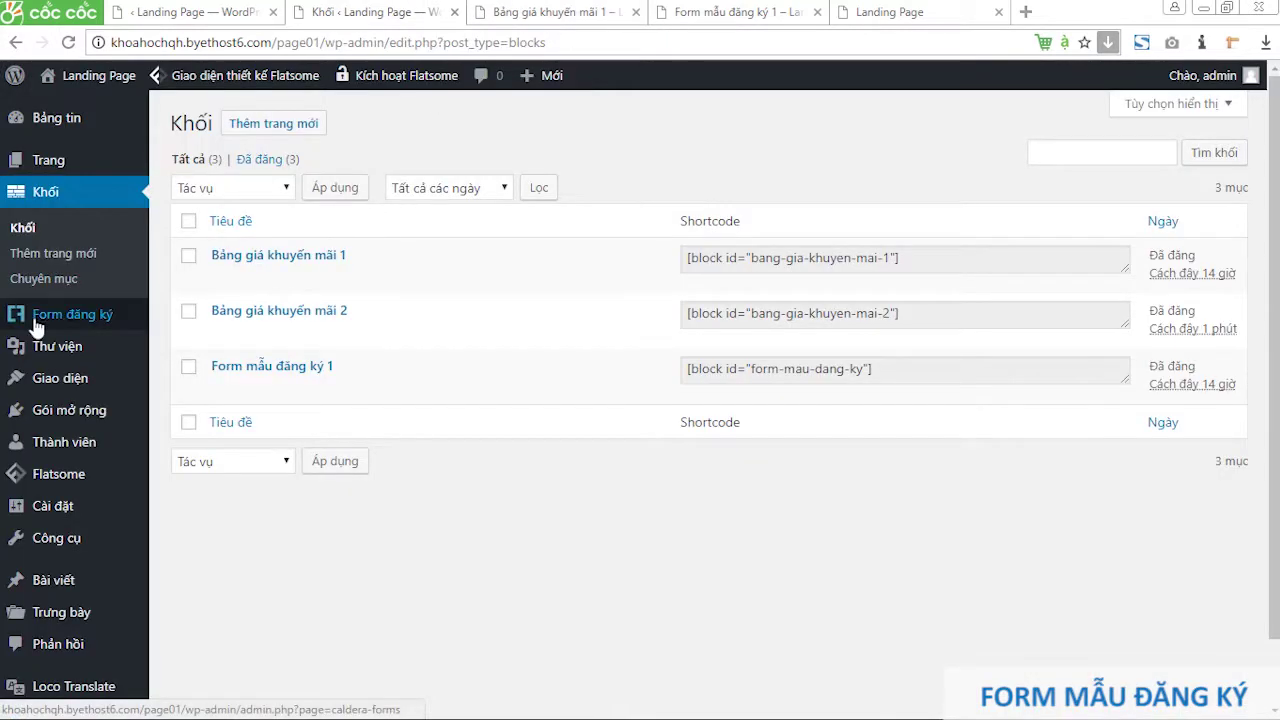
mouse_move(66, 322)
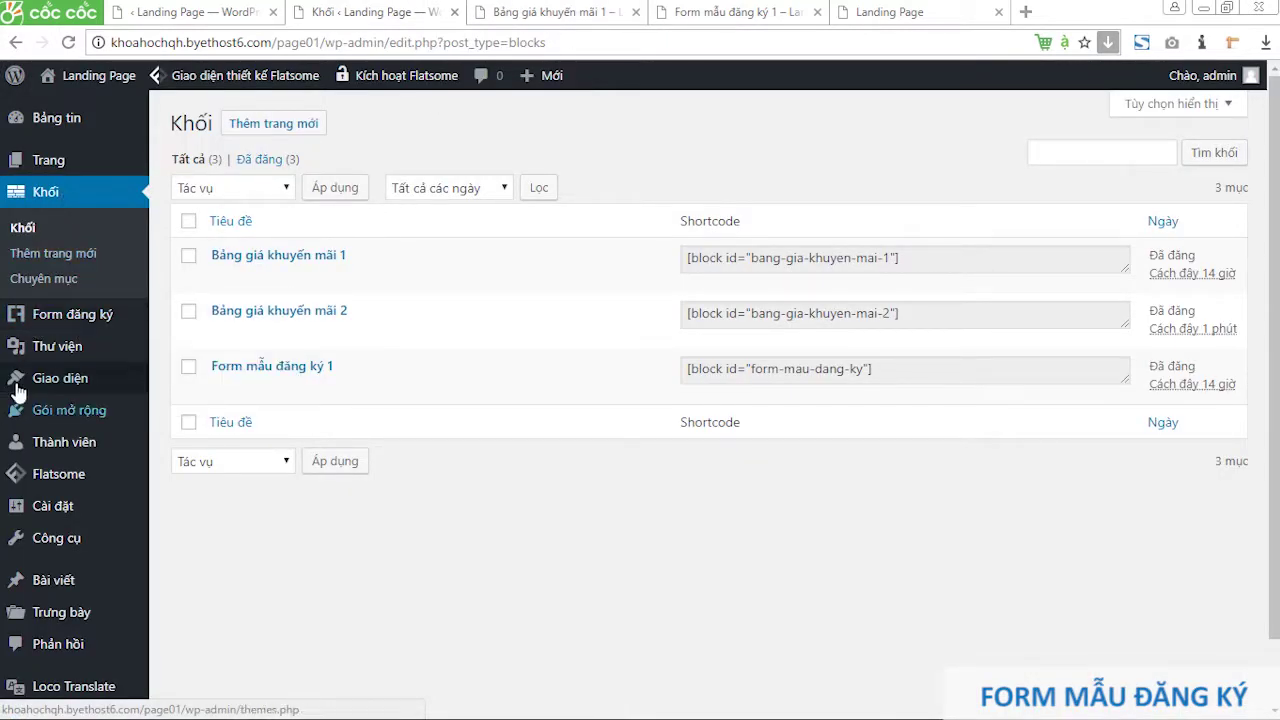
left_click(80, 322)
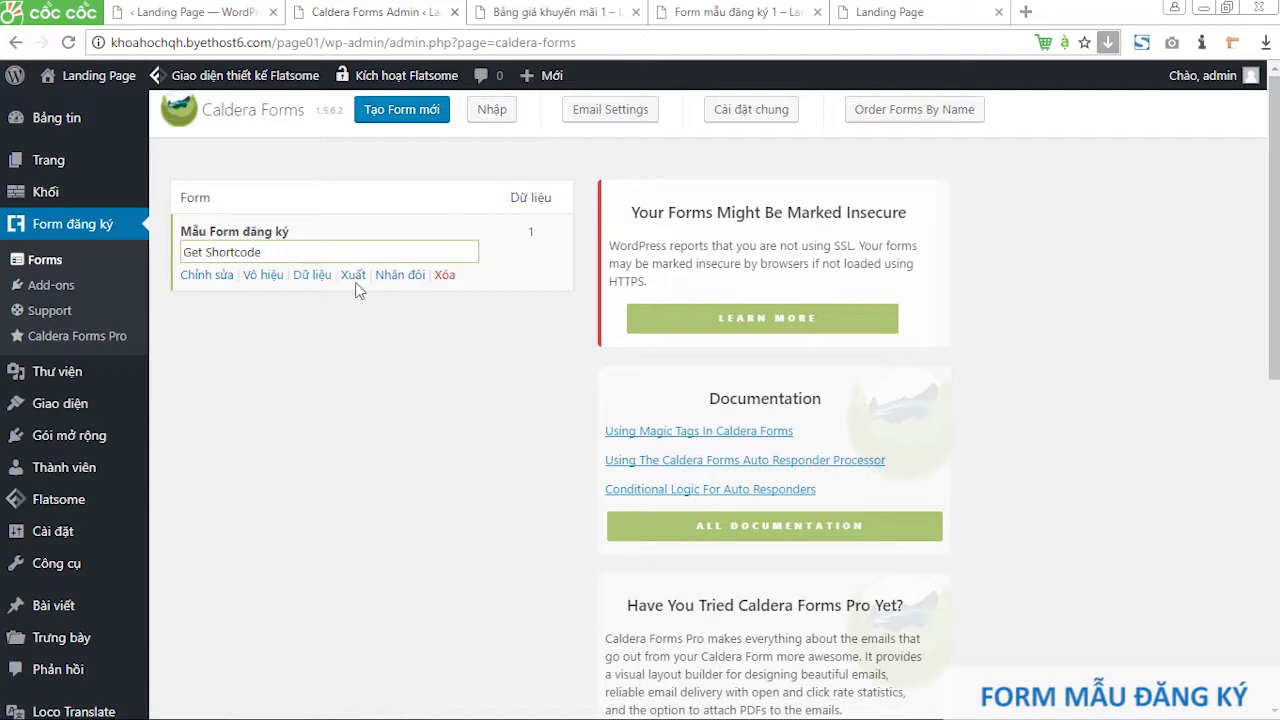
Step: View the submitted entries of Mẫu Form đăng ký, check the name, e-mail, phone and address columns, and show the form list again
left_click(324, 284)
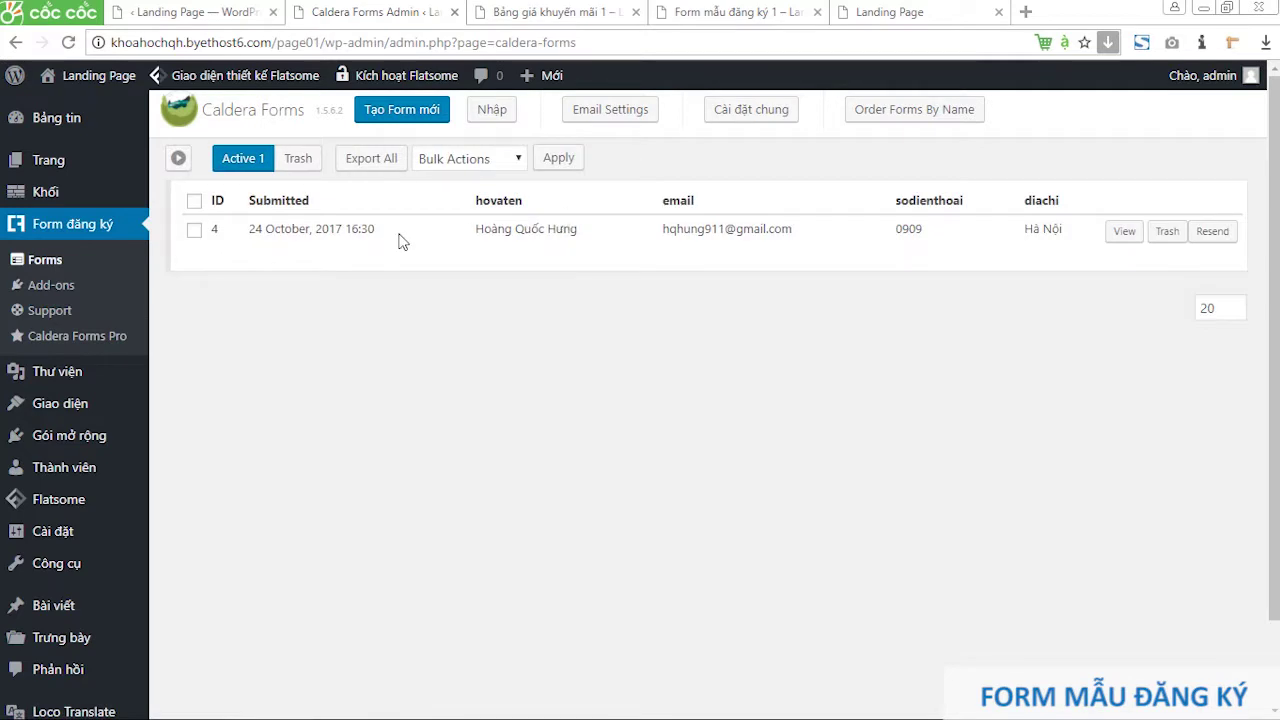
left_click_drag(248, 231, 850, 240)
left_click_drag(926, 233, 1054, 243)
left_click(1030, 236)
left_click_drag(480, 226, 708, 228)
left_click(710, 228)
triple_click(1050, 228)
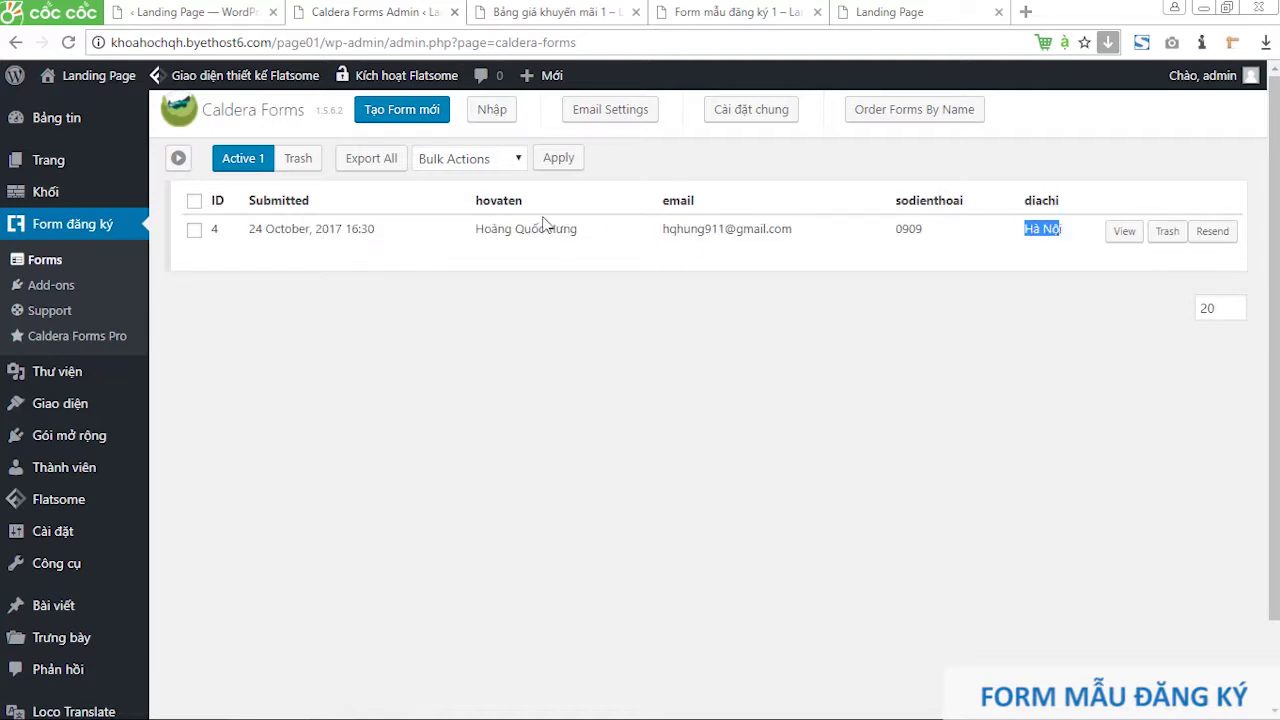
left_click(178, 158)
left_click(360, 340)
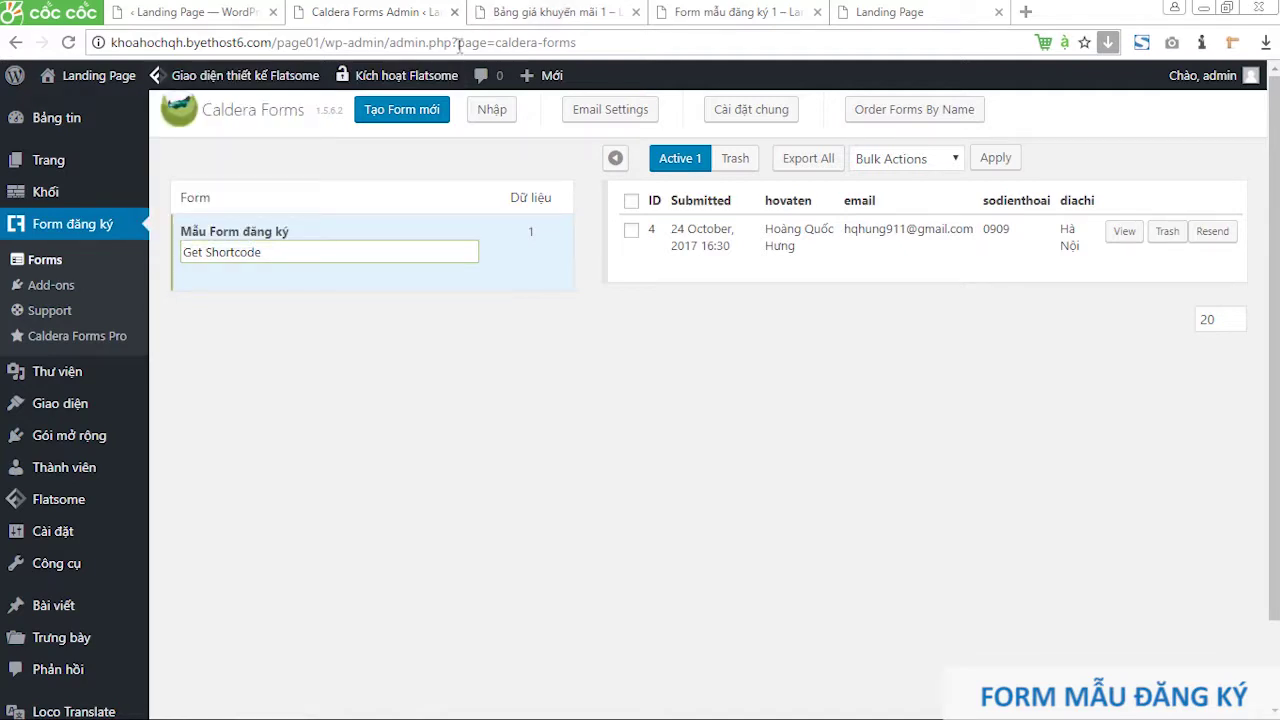
Step: Open the Khối list in a separate tab and return to the Caldera Forms tab
middle_click(42, 195)
left_click(527, 10)
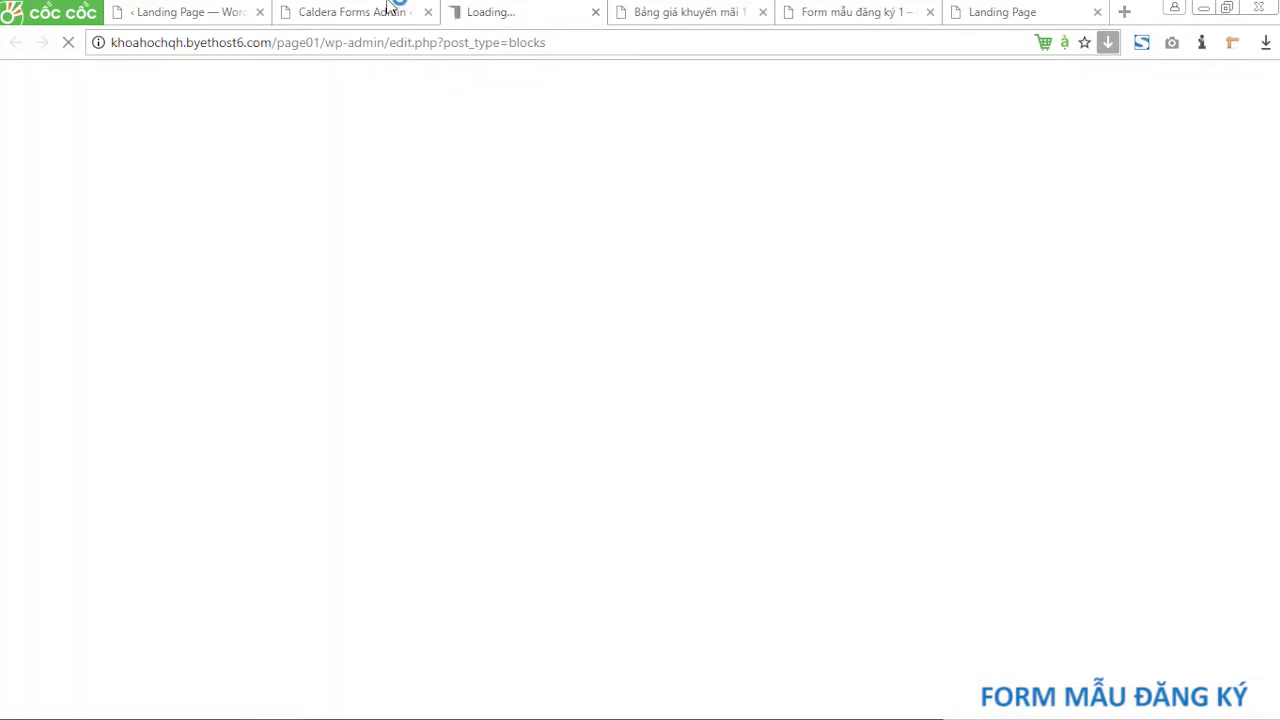
left_click(394, 11)
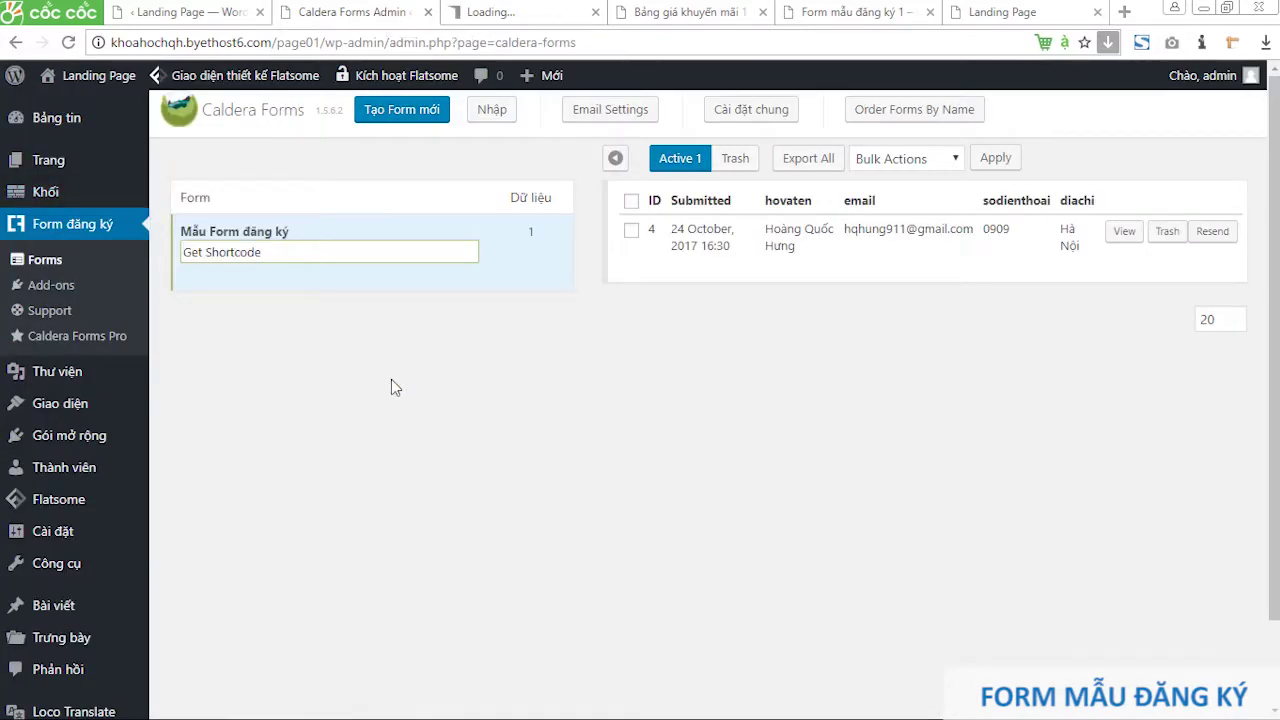
Step: Duplicate Mẫu Form đăng ký as a new form named "Mẫu form 2"
mouse_move(286, 251)
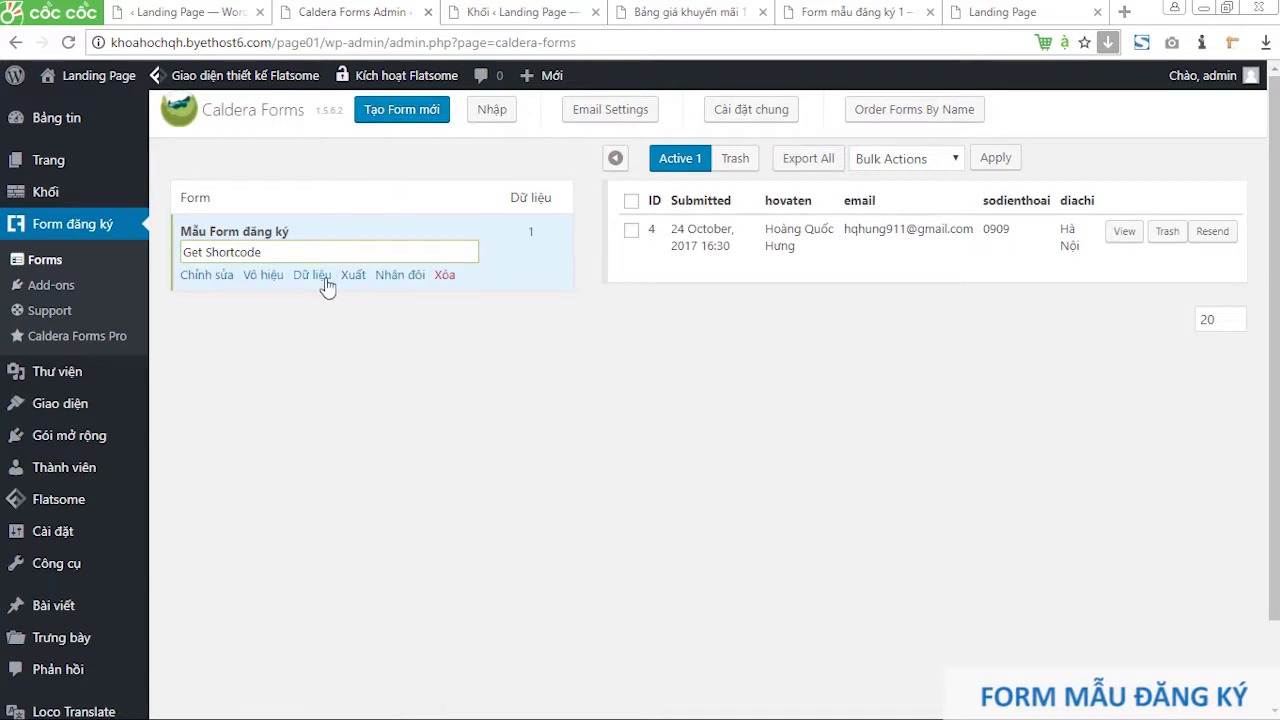
left_click(389, 280)
left_click(550, 296)
type("Mẫu form 2")
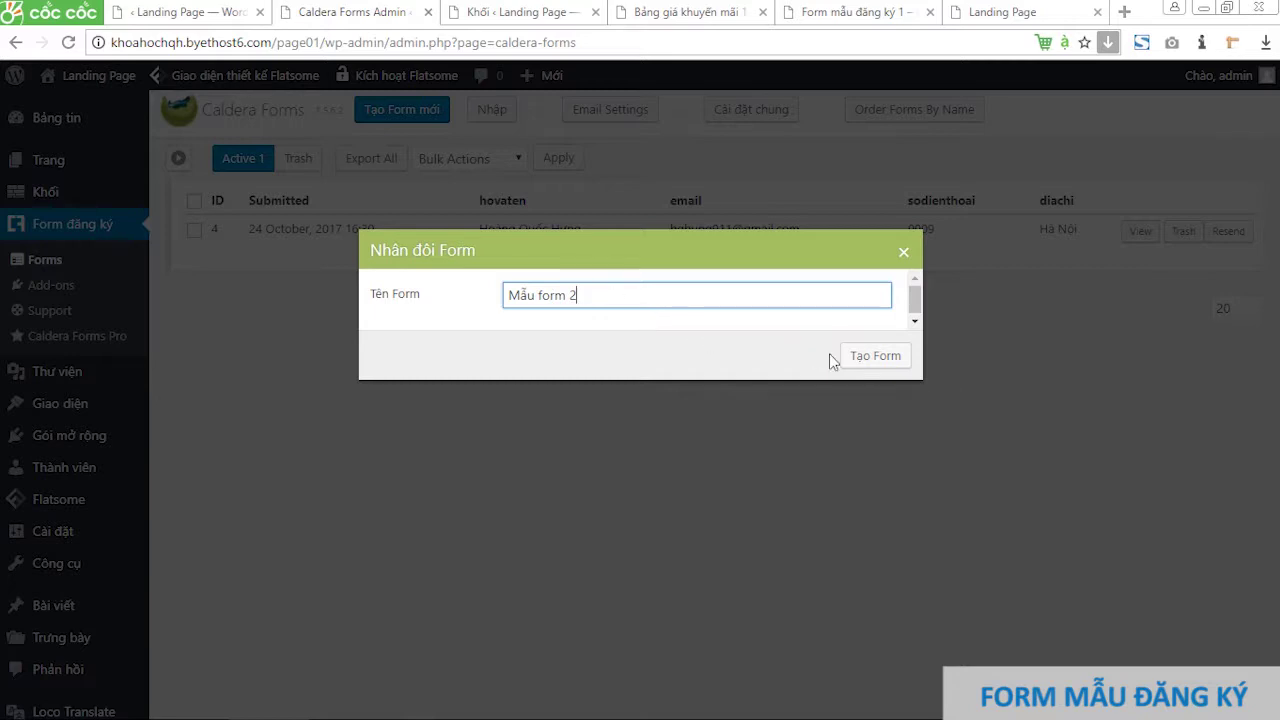
left_click(858, 368)
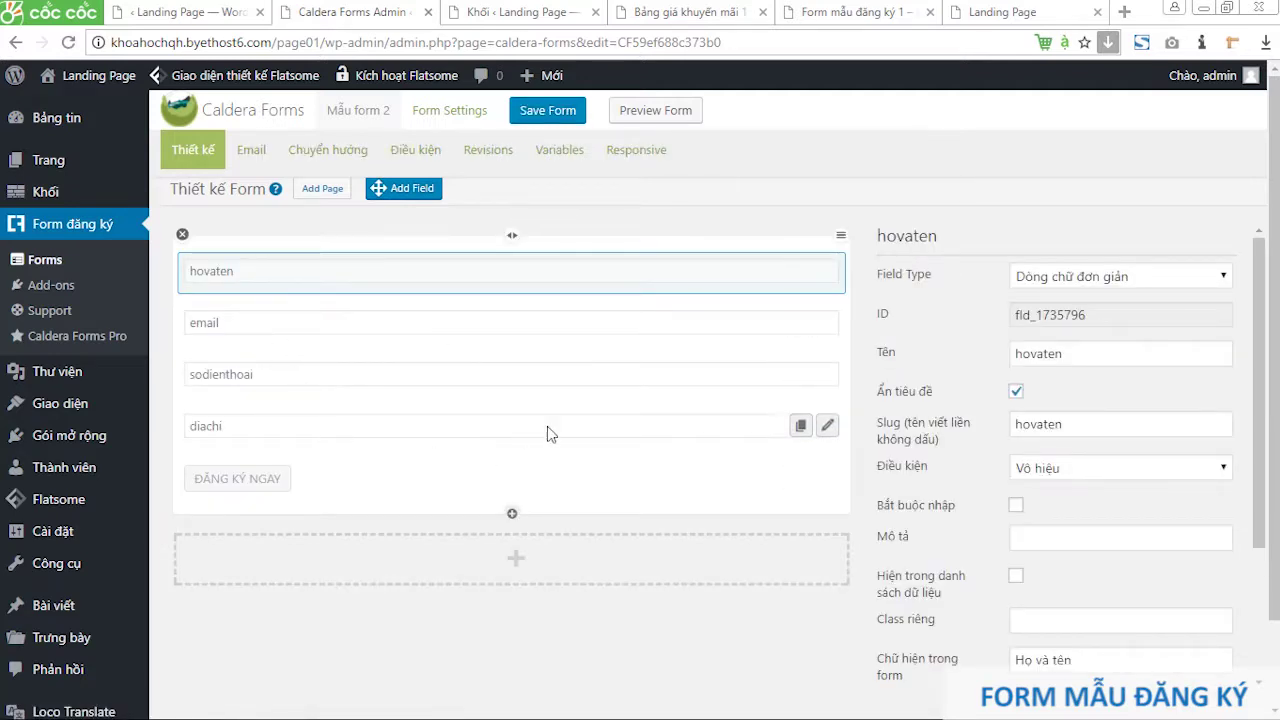
Step: Look over the hovaten field settings, return to the list of forms and copy the Mẫu form 2 shortcode
scroll(1094, 488, "down", 5)
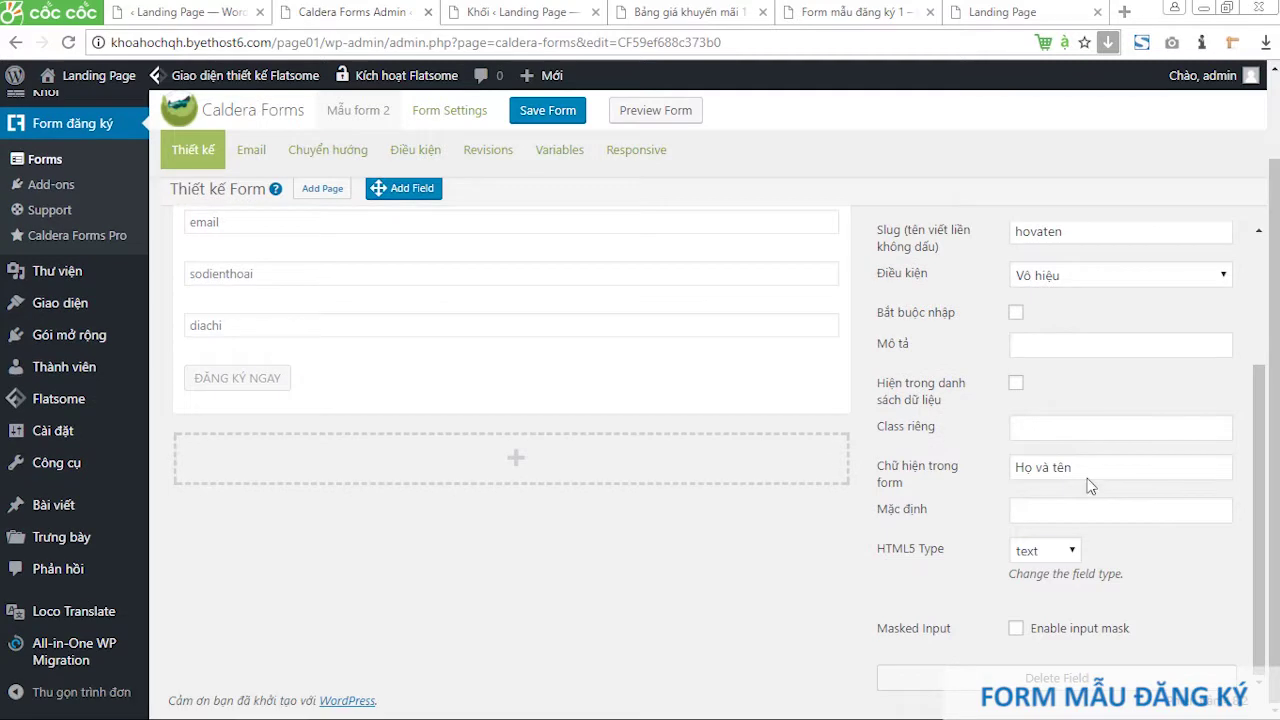
scroll(452, 386, "up", 1)
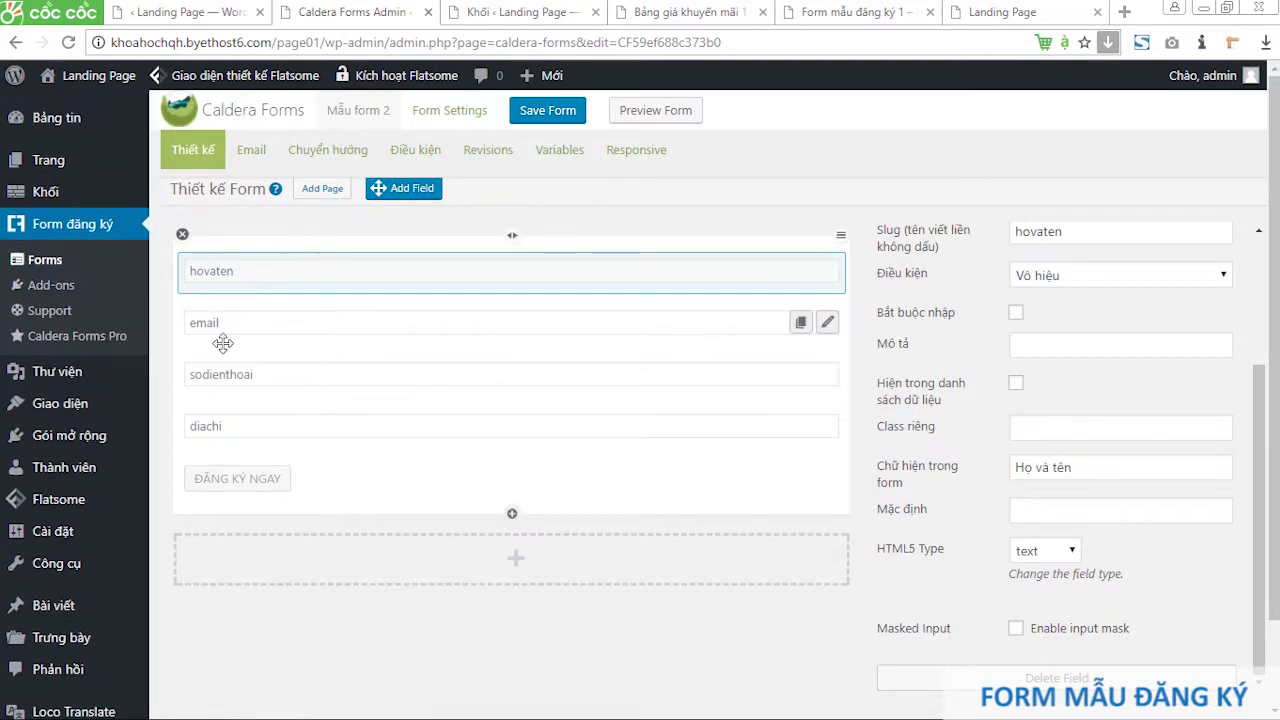
left_click(95, 262)
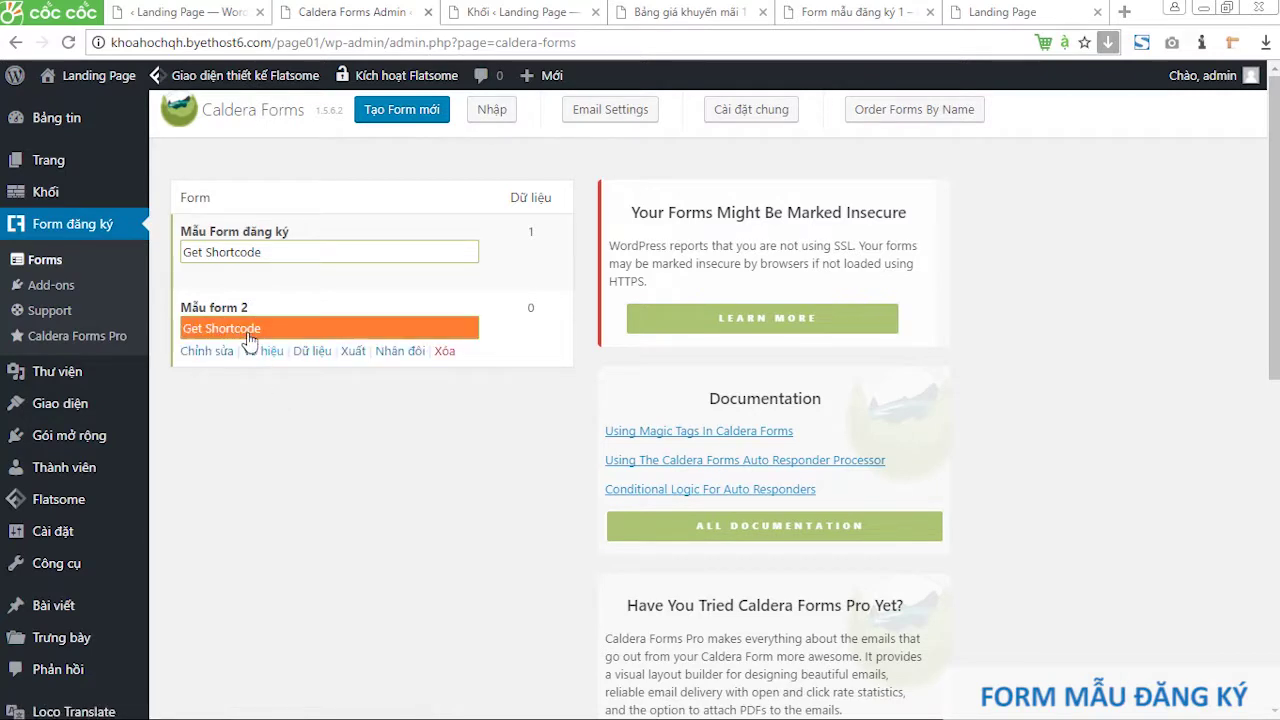
left_click(262, 334)
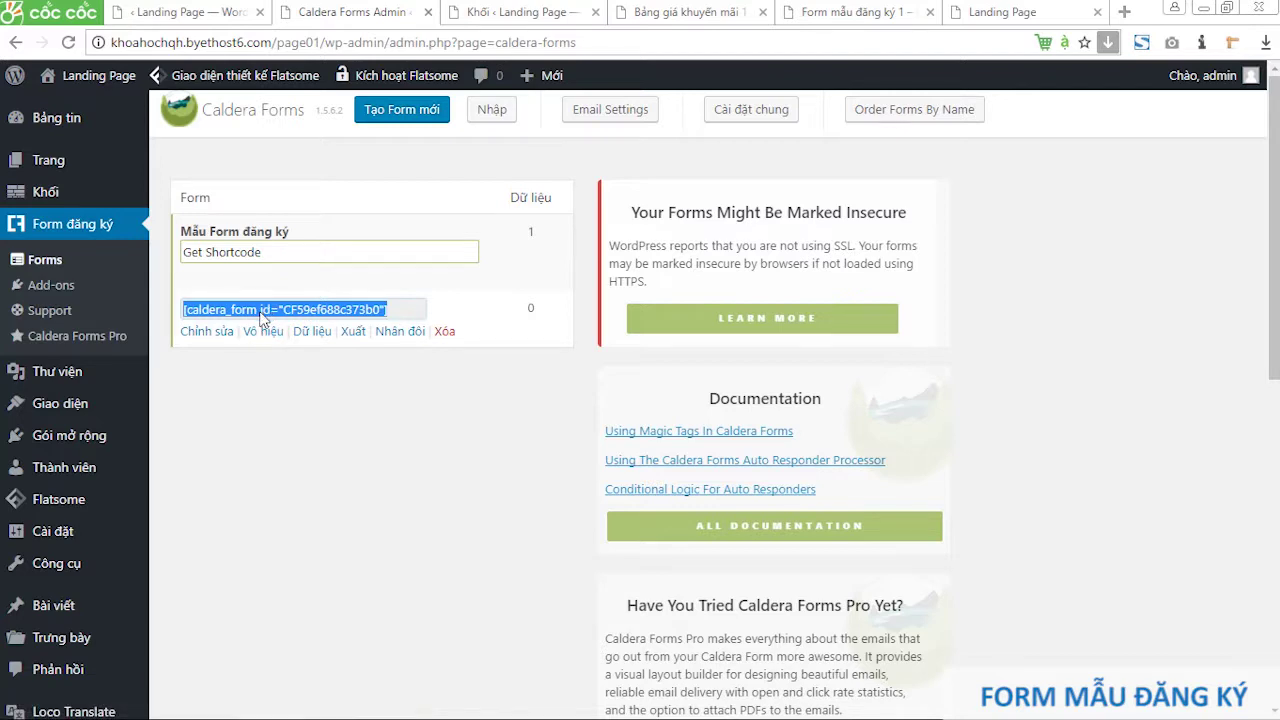
right_click(262, 316)
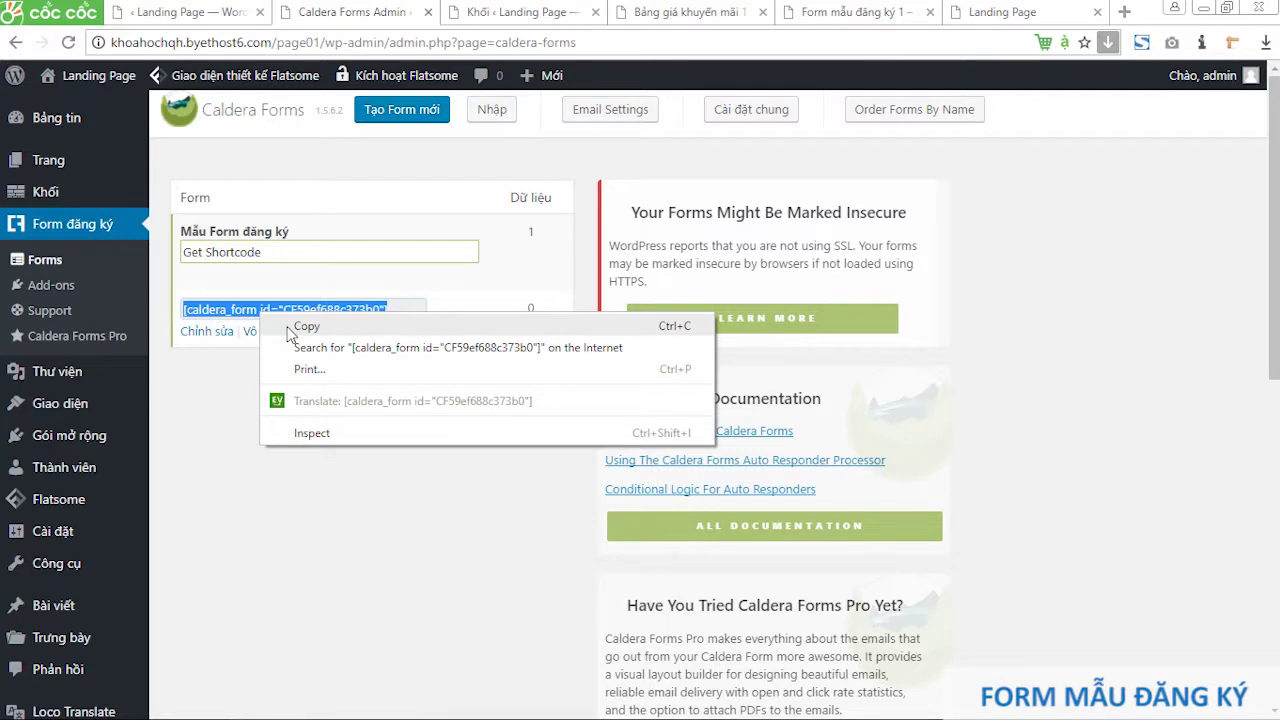
left_click(302, 327)
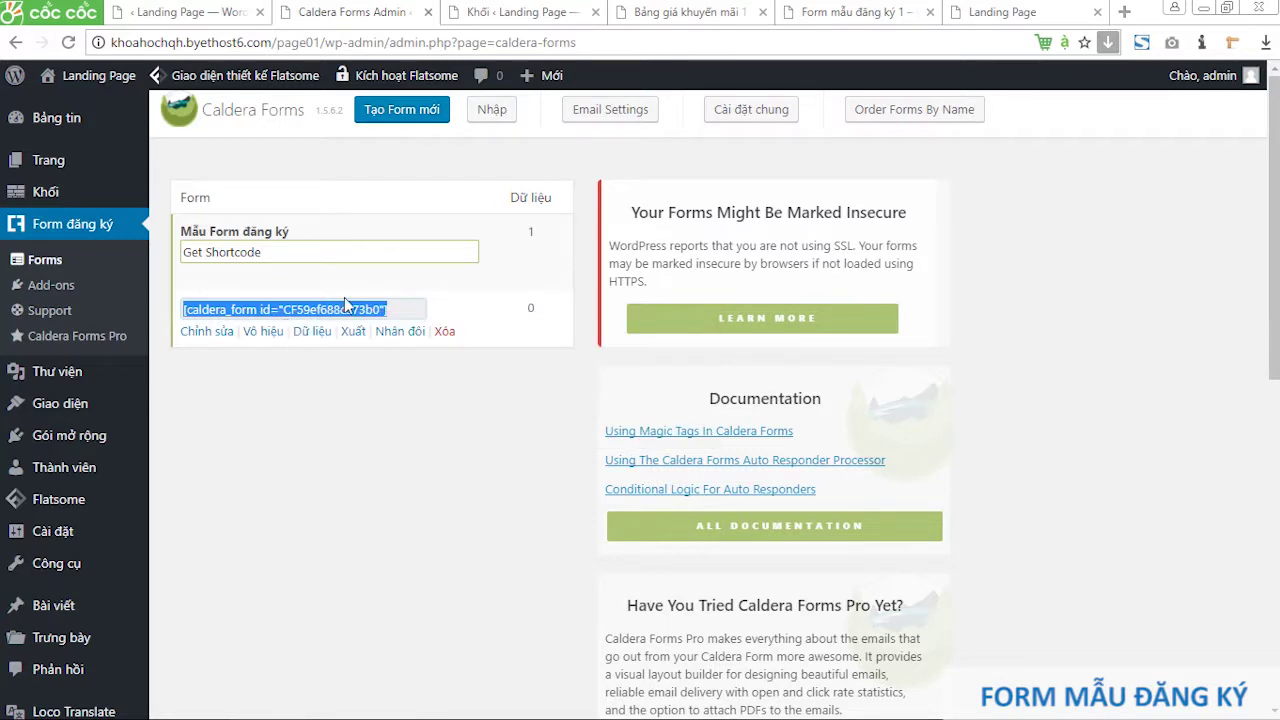
Step: Start a new block from the Khối list and title it "Form đăng ký 2"
left_click(520, 12)
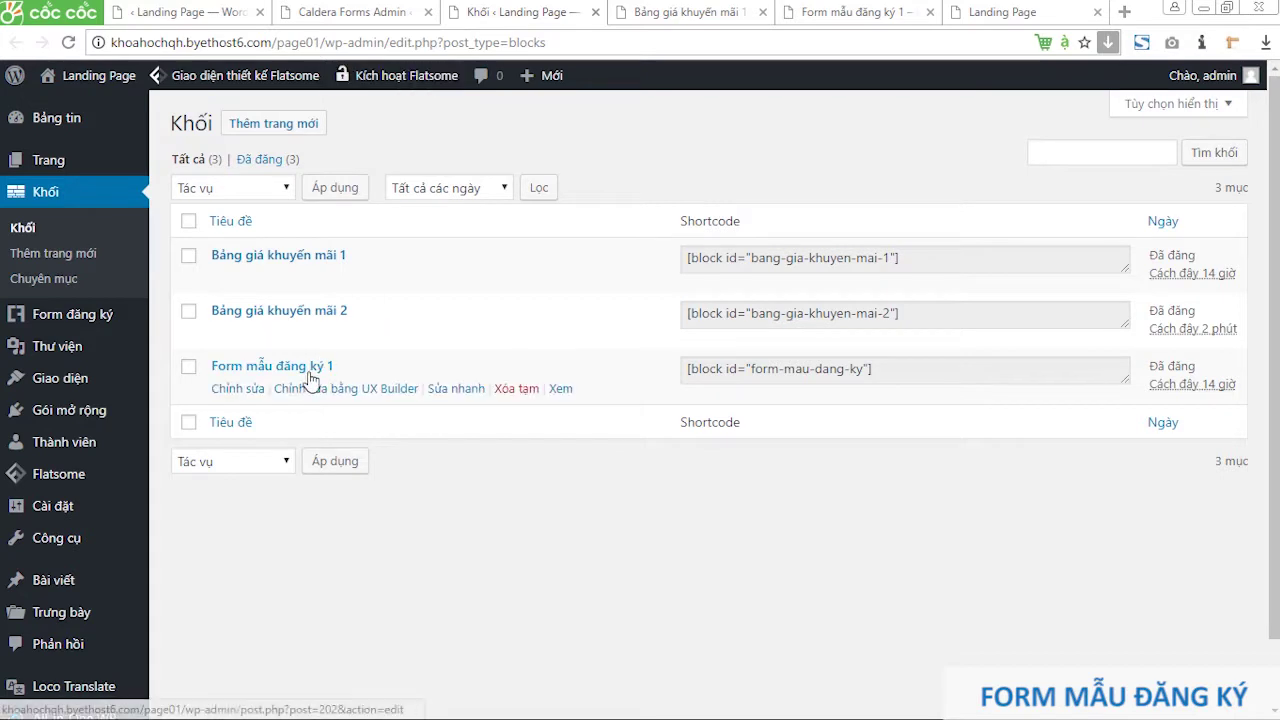
left_click(302, 127)
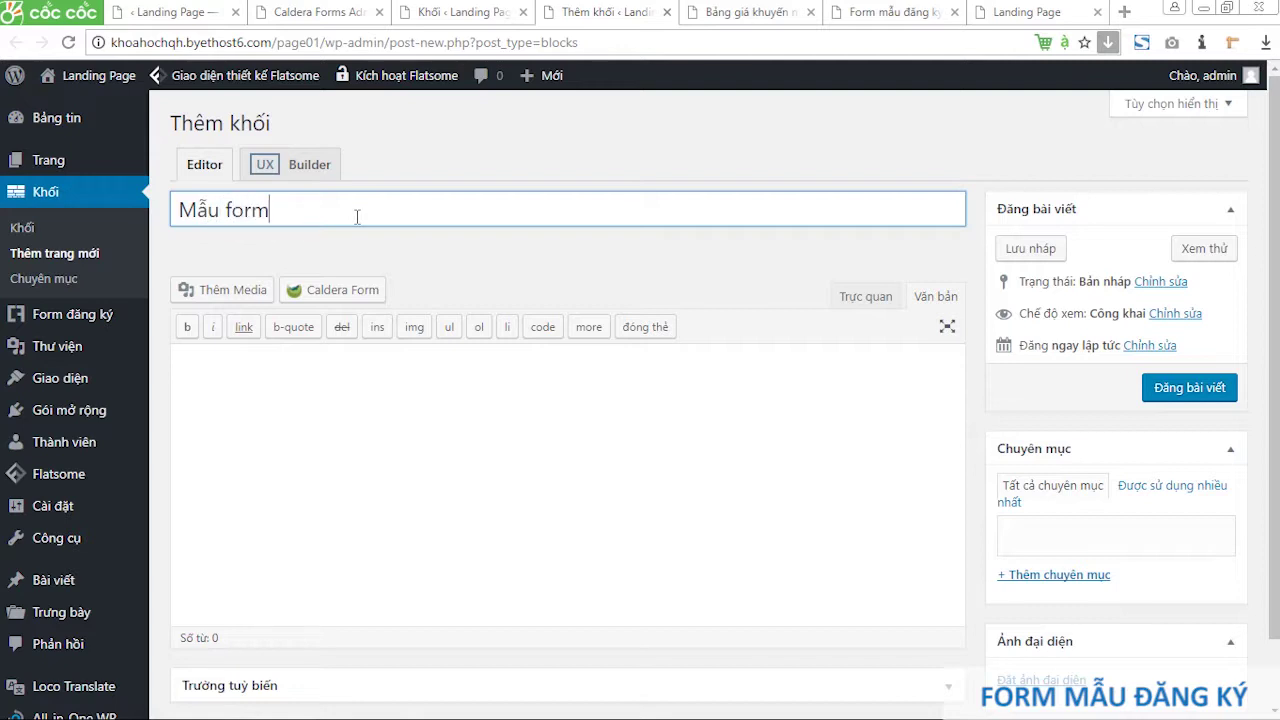
key("BackSpace")
key("BackSpace")
key("BackSpace")
key("BackSpace")
key("BackSpace")
key("BackSpace")
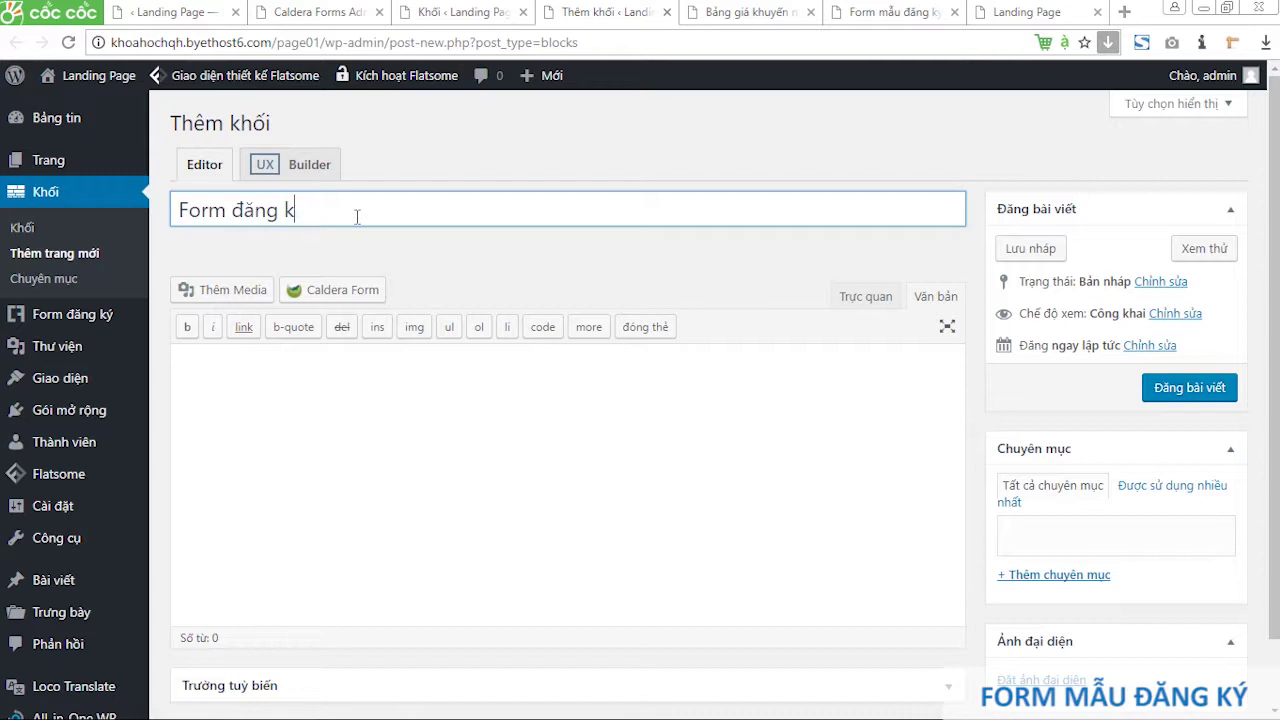
left_click(337, 420)
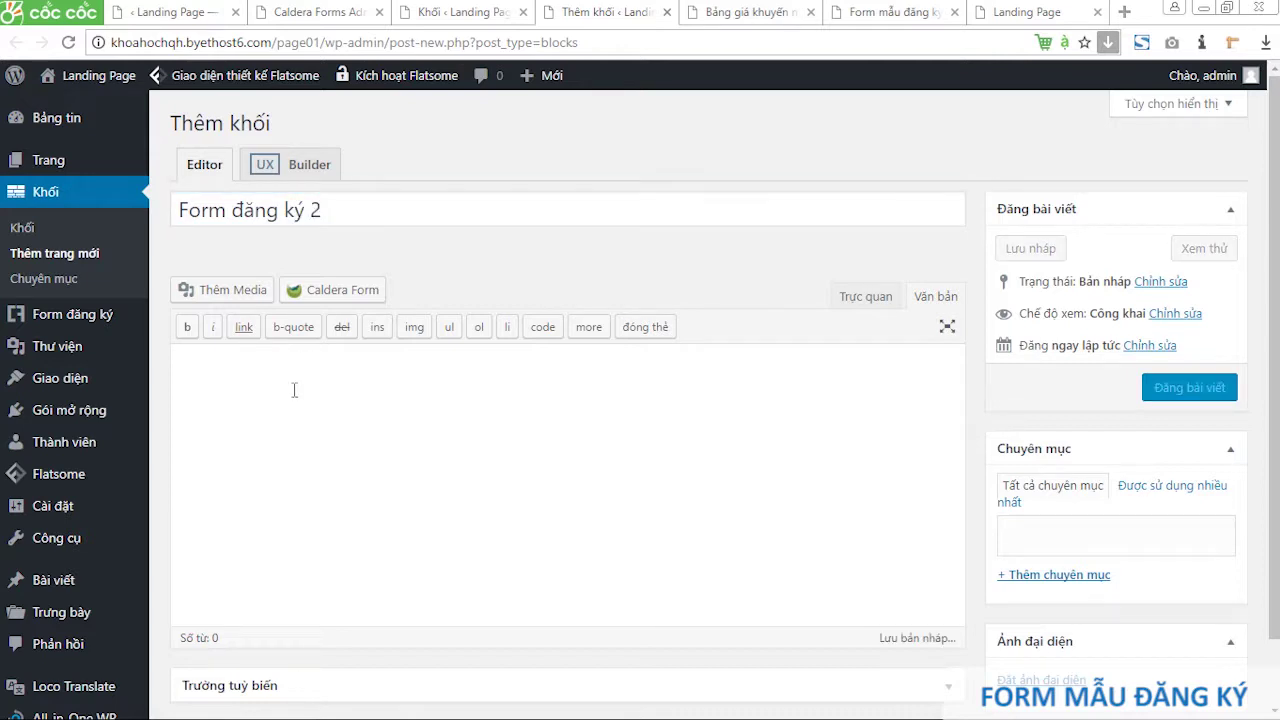
Step: Copy the Mẫu form 2 shortcode from Caldera Forms into the content of the Form đăng ký 2 block and publish the block
left_click(298, 8)
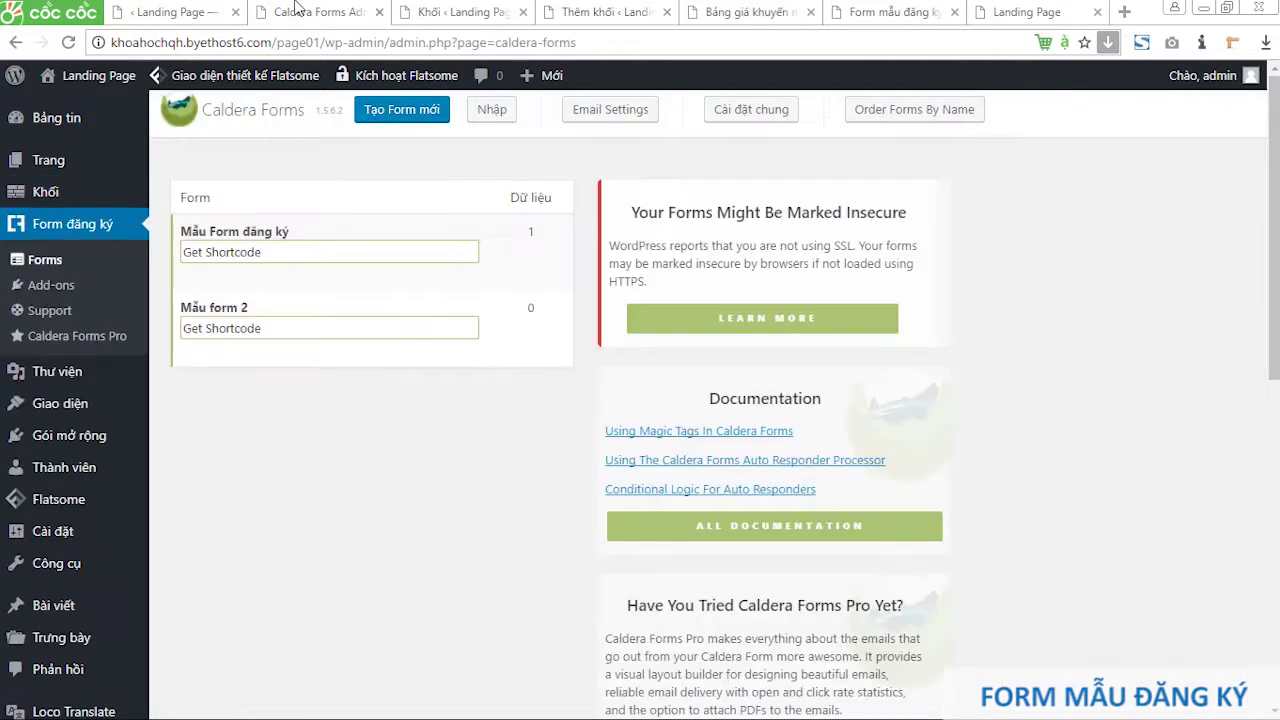
left_click(258, 332)
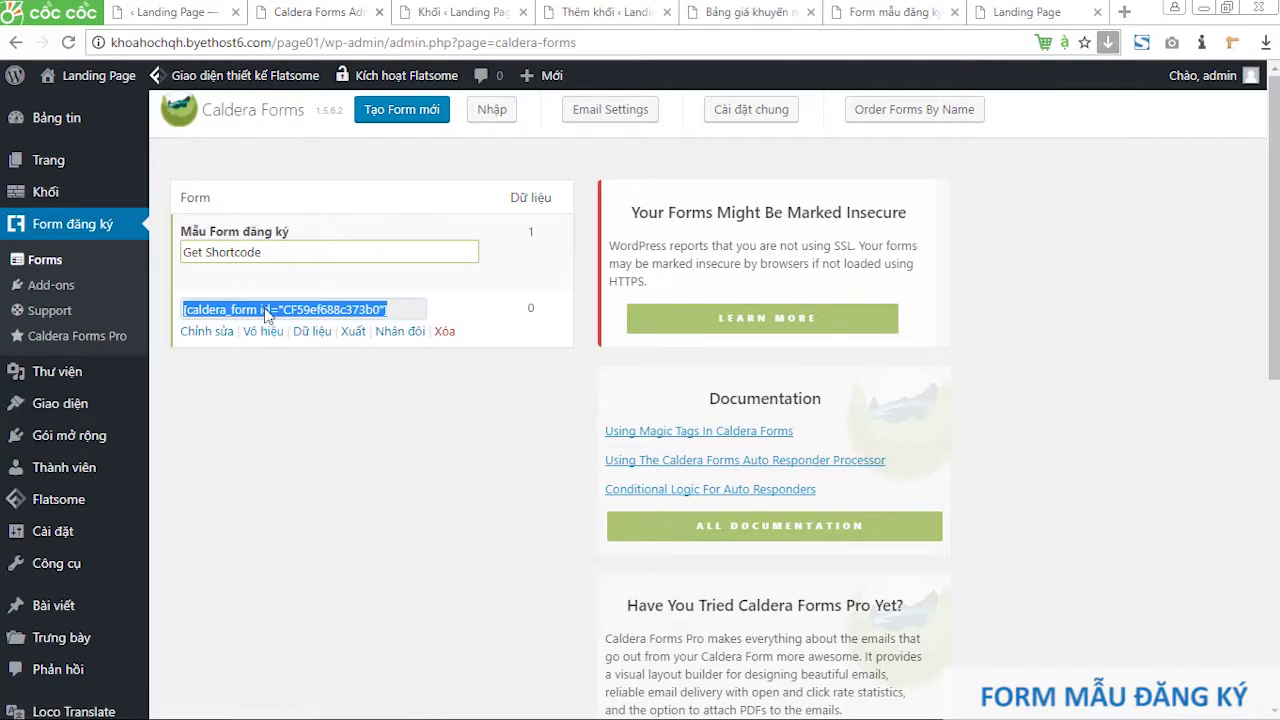
right_click(265, 310)
left_click(305, 328)
left_click(605, 12)
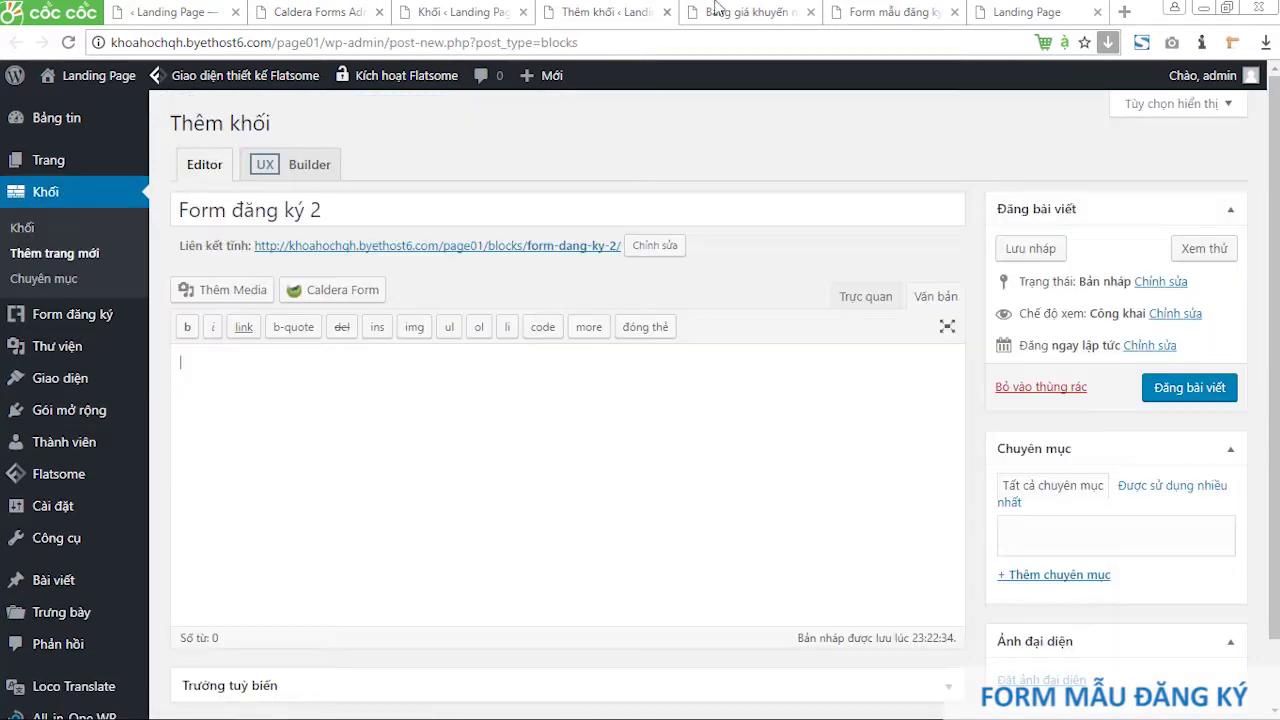
right_click(282, 389)
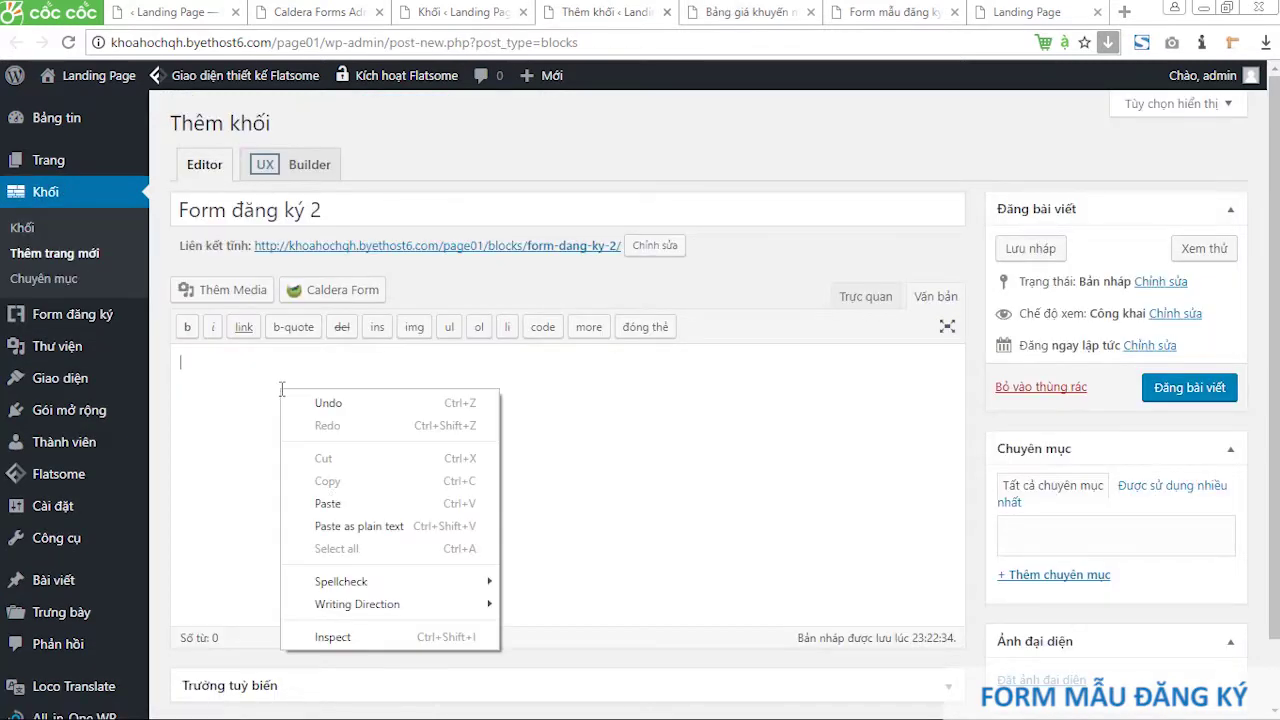
left_click(330, 496)
left_click(1181, 397)
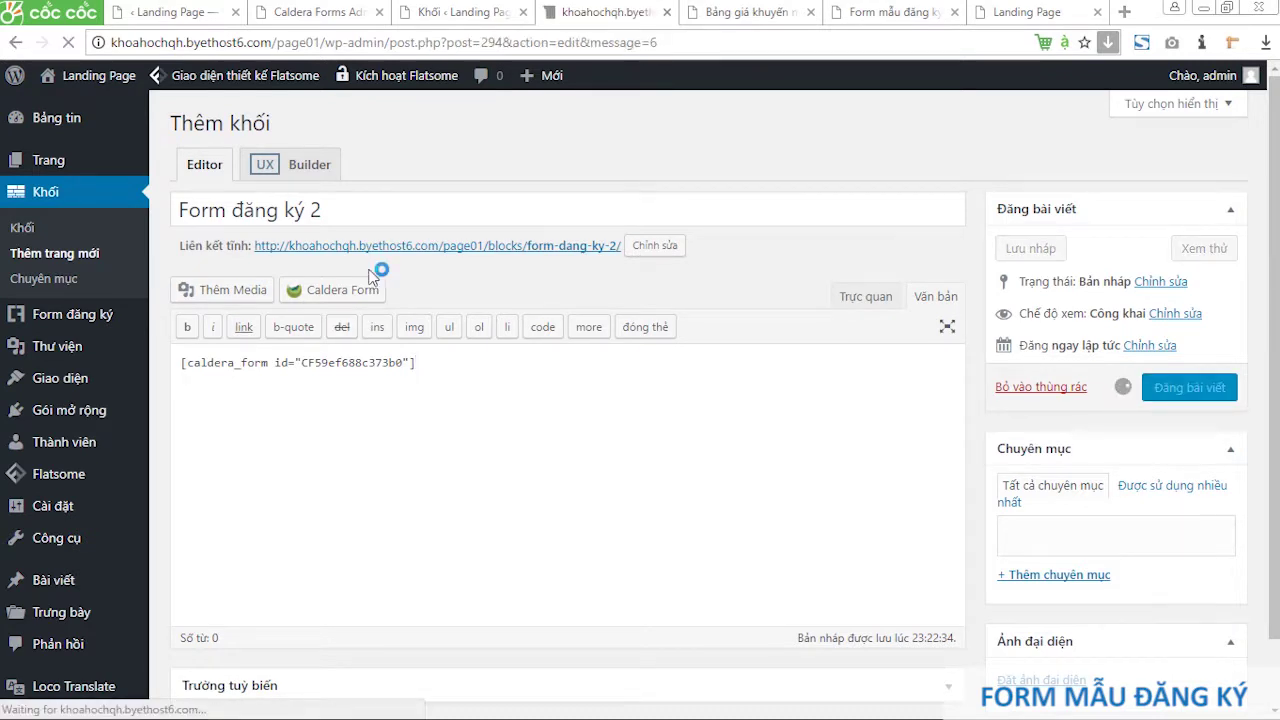
Step: Update Landing Page 2 in its builder tab and reload the builder page
left_click(215, 10)
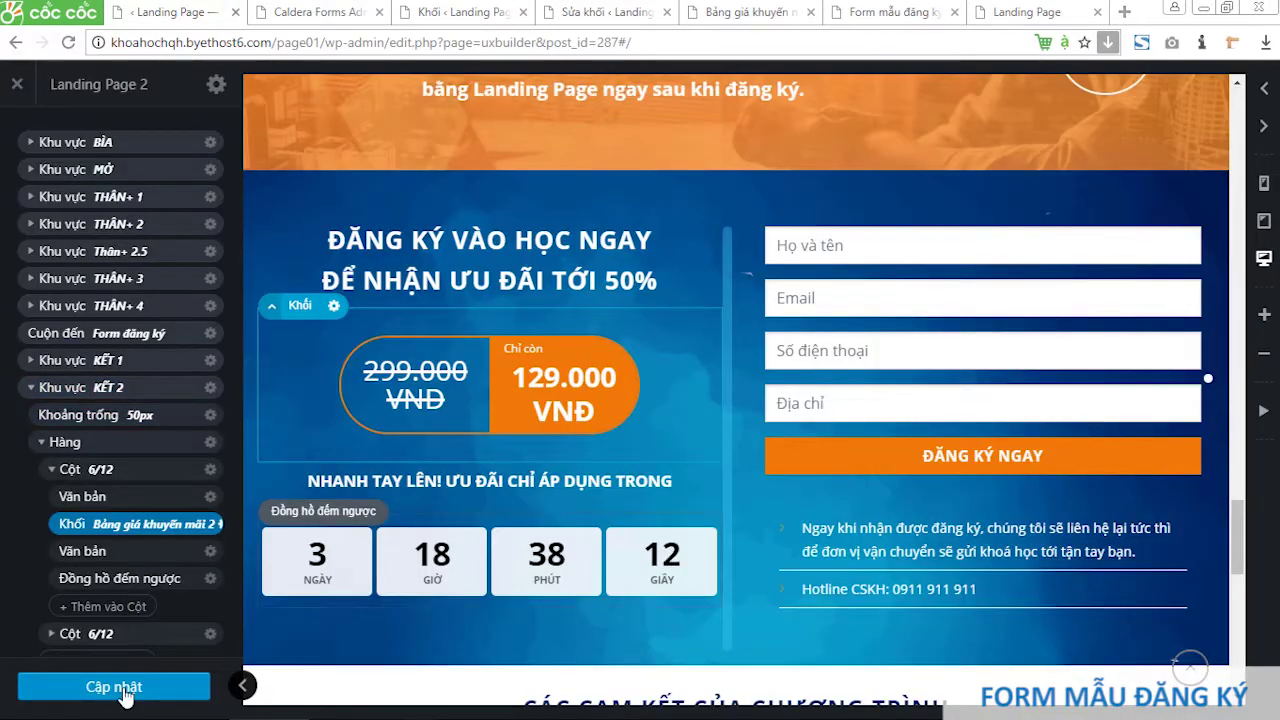
left_click(119, 687)
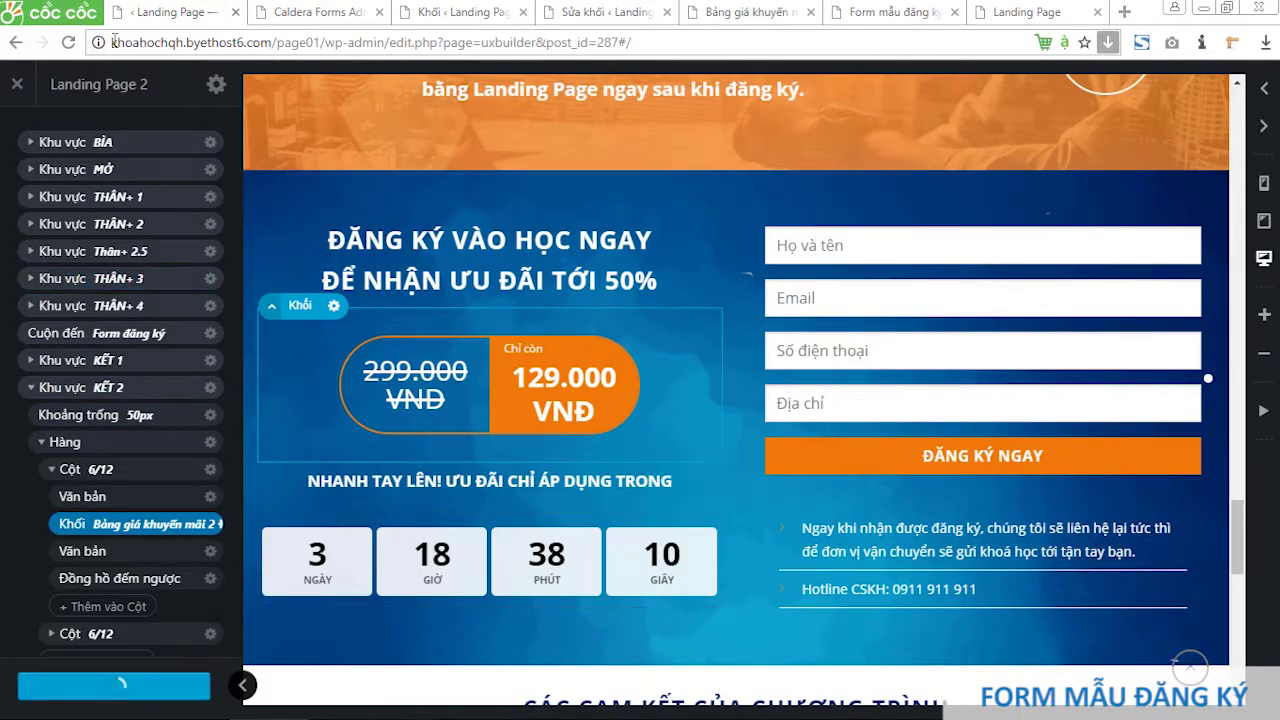
left_click(69, 45)
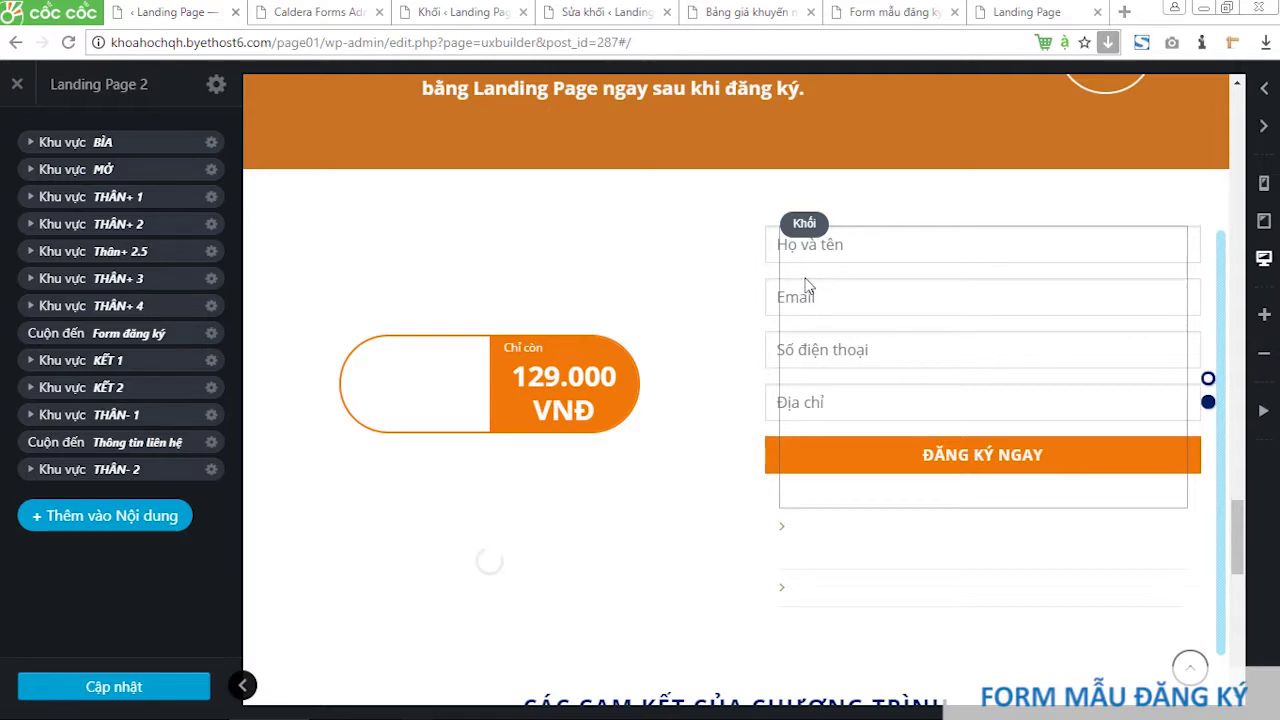
Step: Switch the form block in the registration section to Form đăng ký 2 and apply the change
left_click(808, 288)
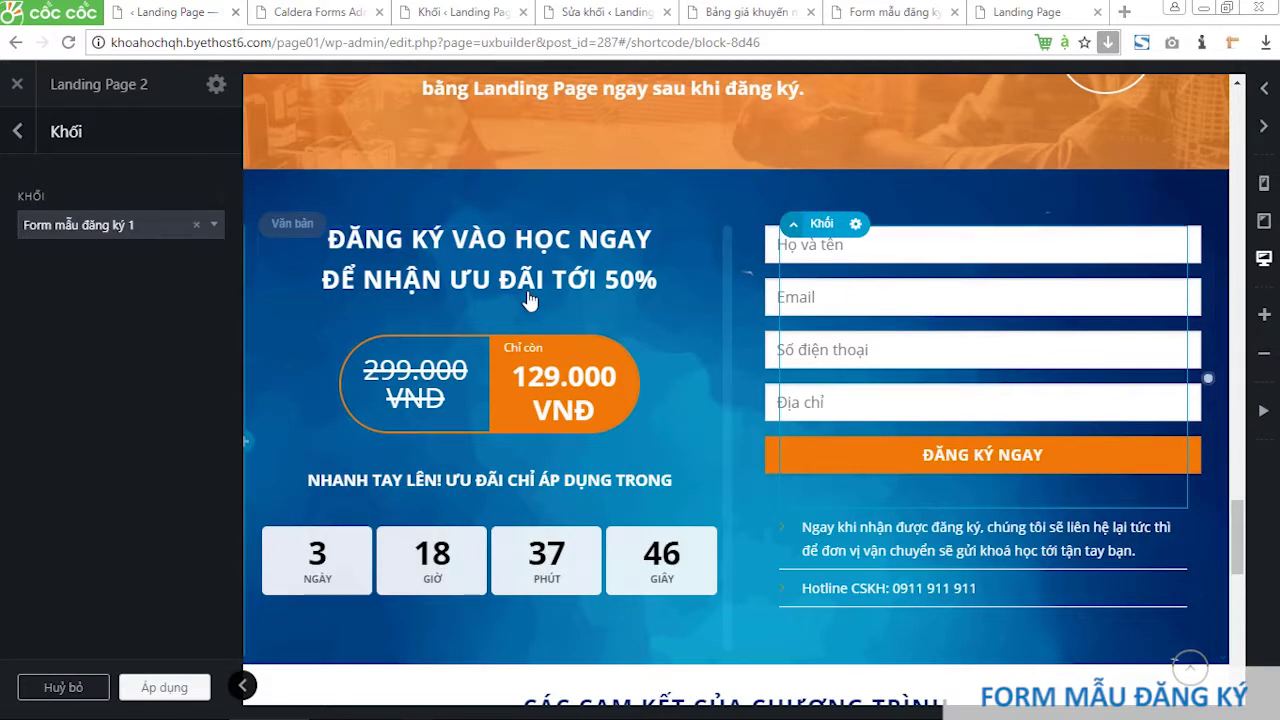
left_click(128, 228)
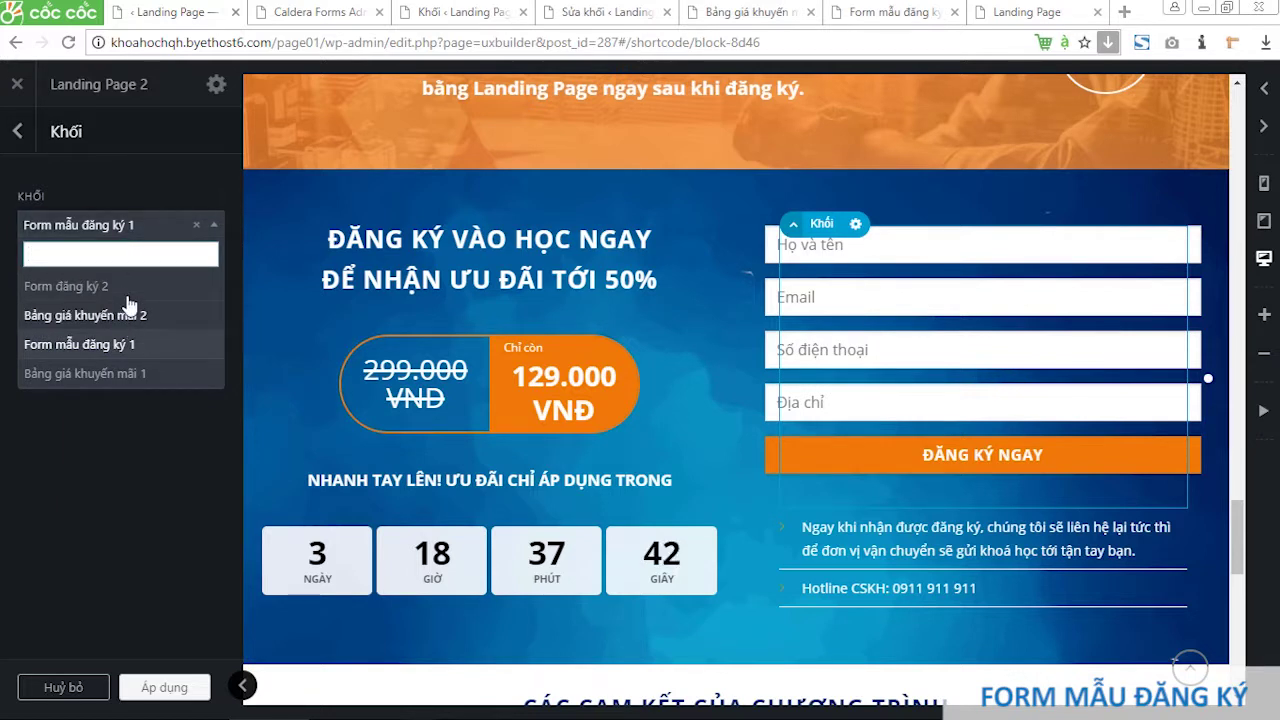
left_click(126, 288)
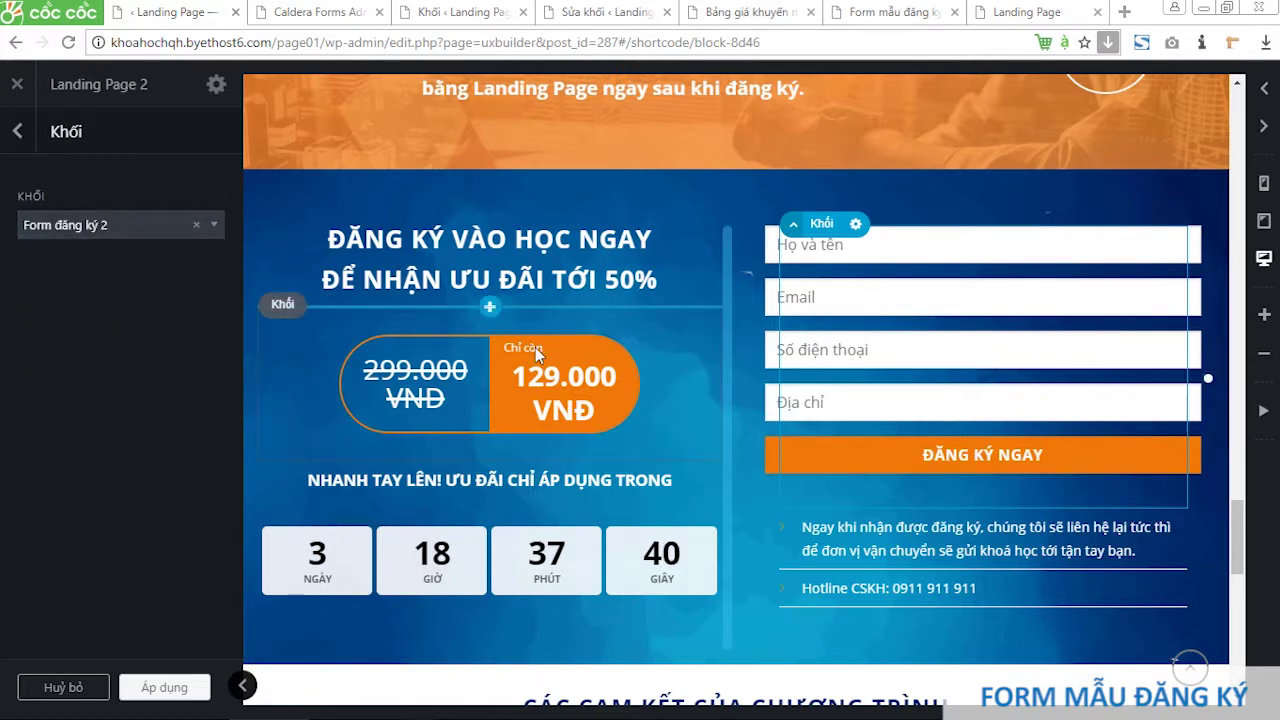
left_click(165, 688)
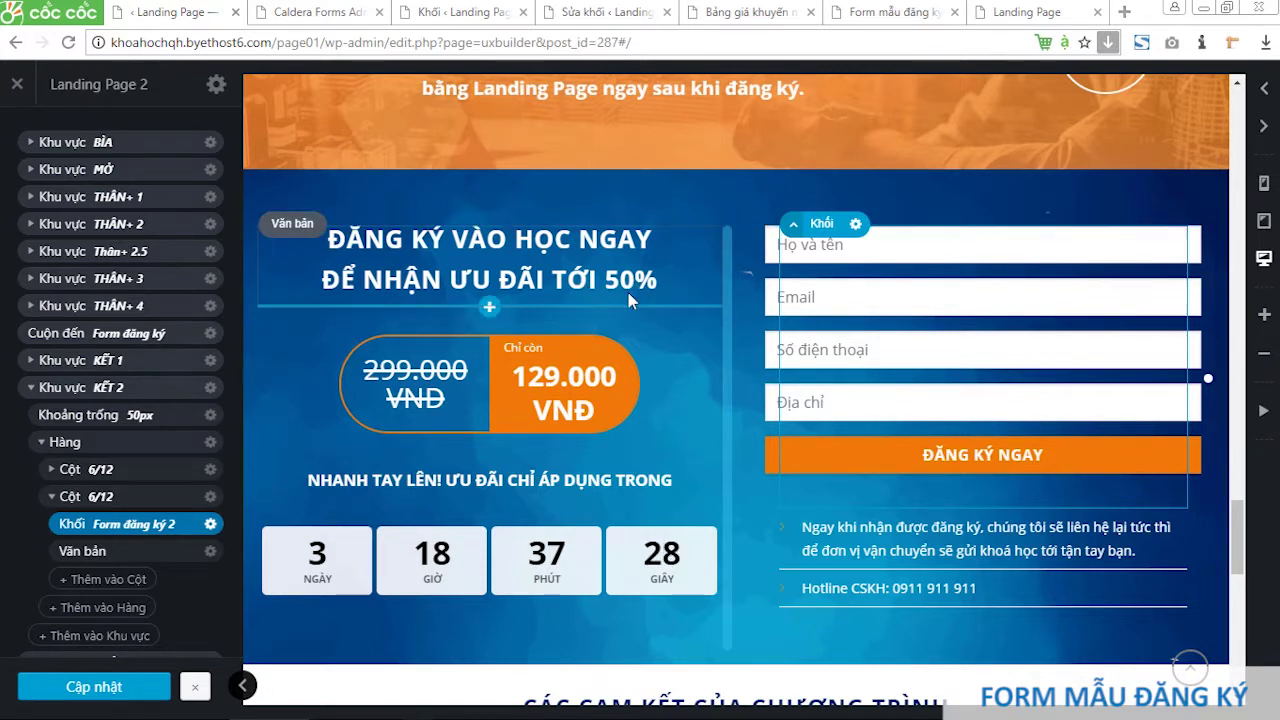
Step: Go back to the Caldera Forms tab and open the WordPress dashboard, Bảng tin
left_click(340, 22)
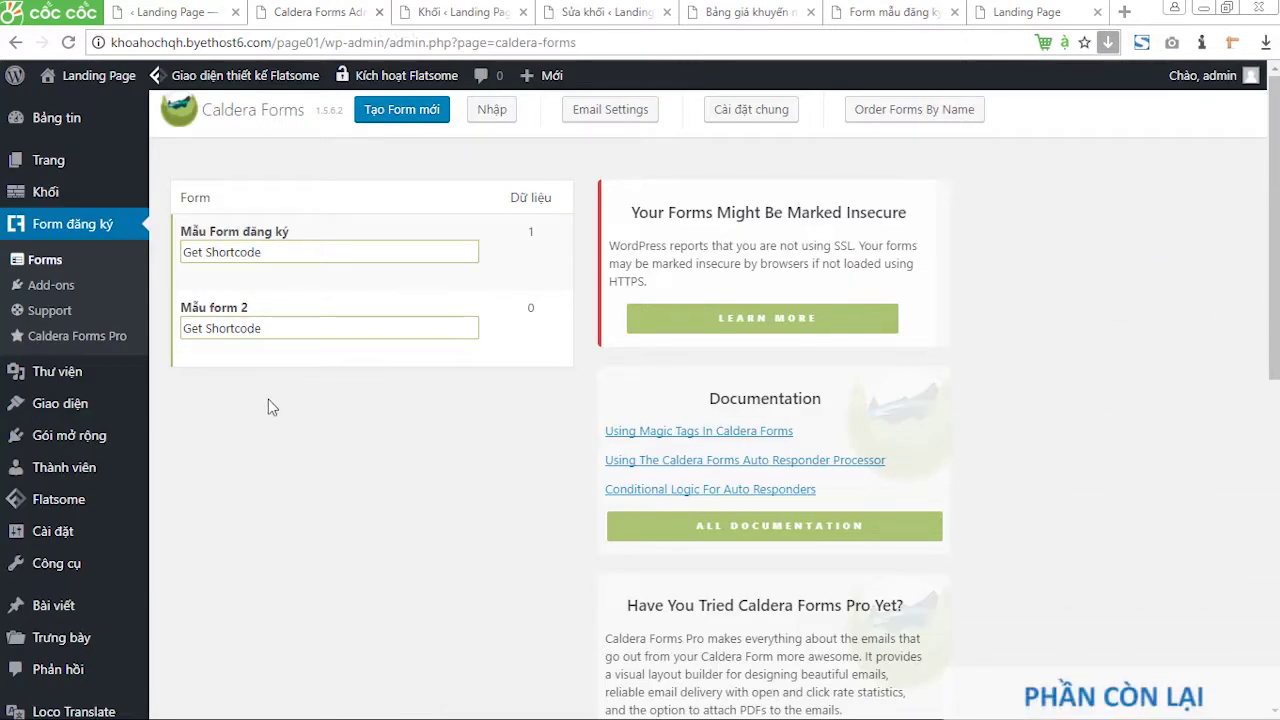
mouse_move(78, 133)
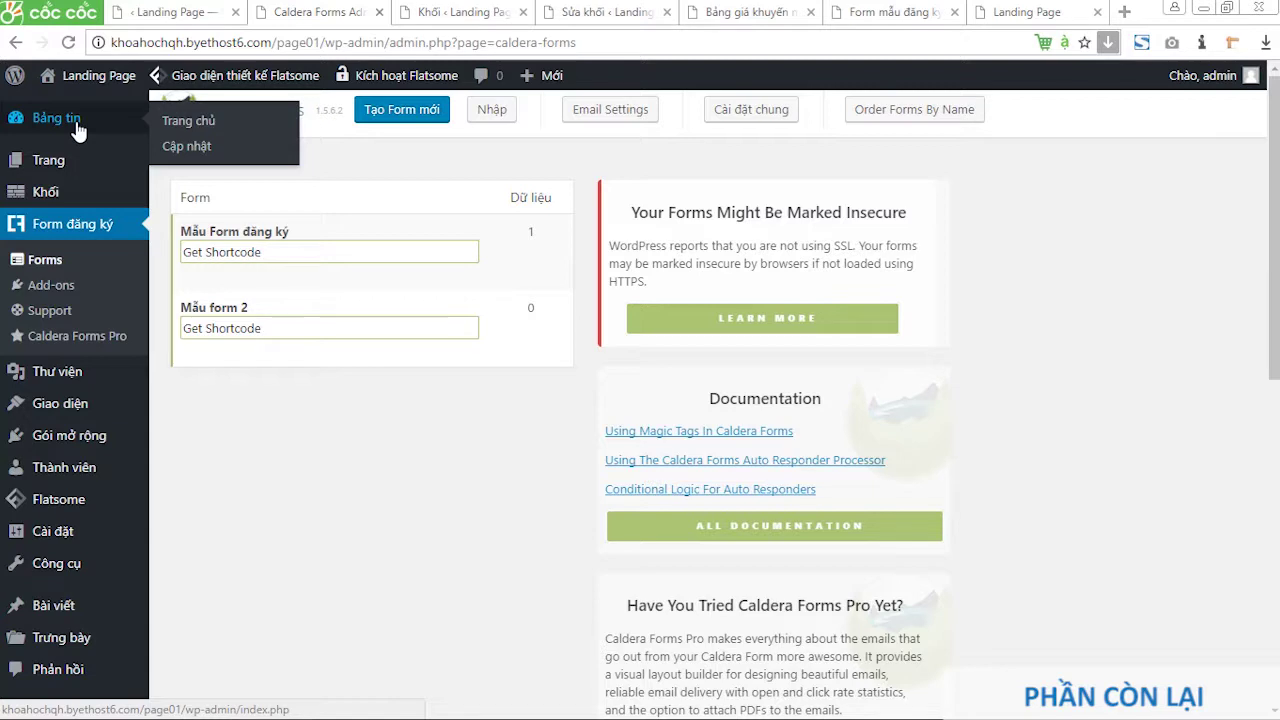
left_click(77, 123)
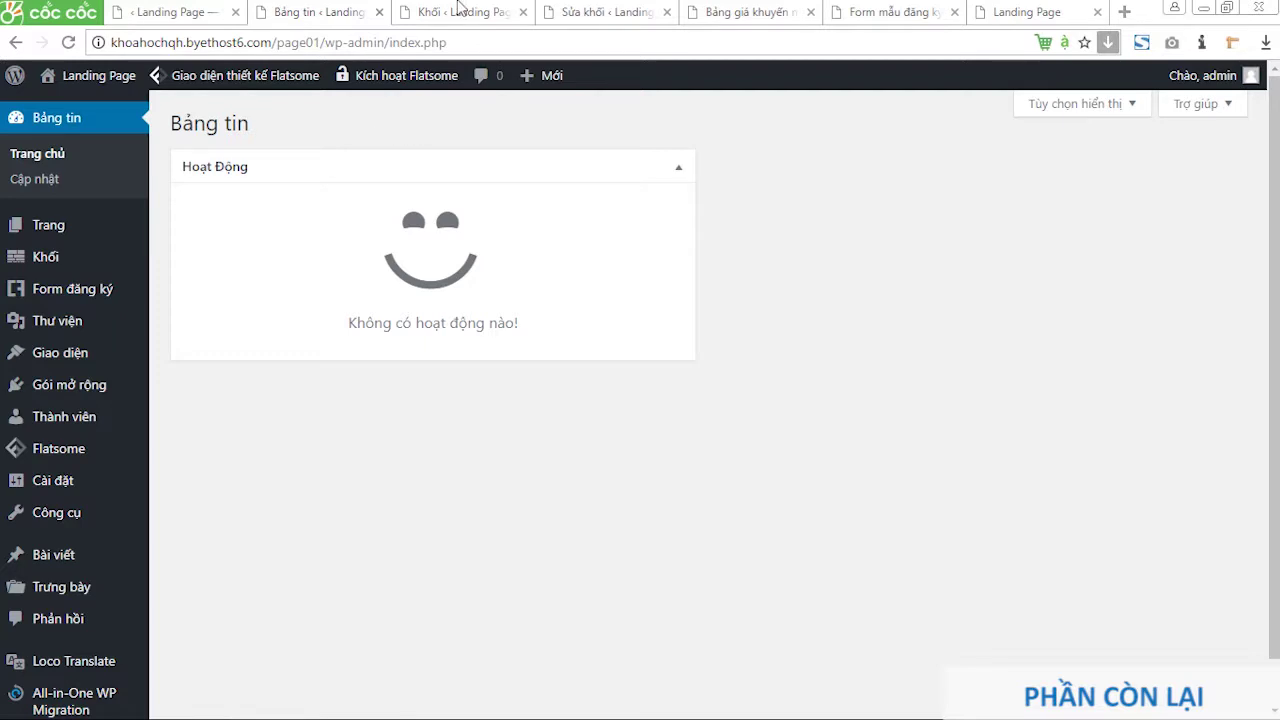
Step: Check the open block tabs and return to the Landing Page 2 builder to view the sections above the registration form
left_click(458, 10)
left_click(626, 10)
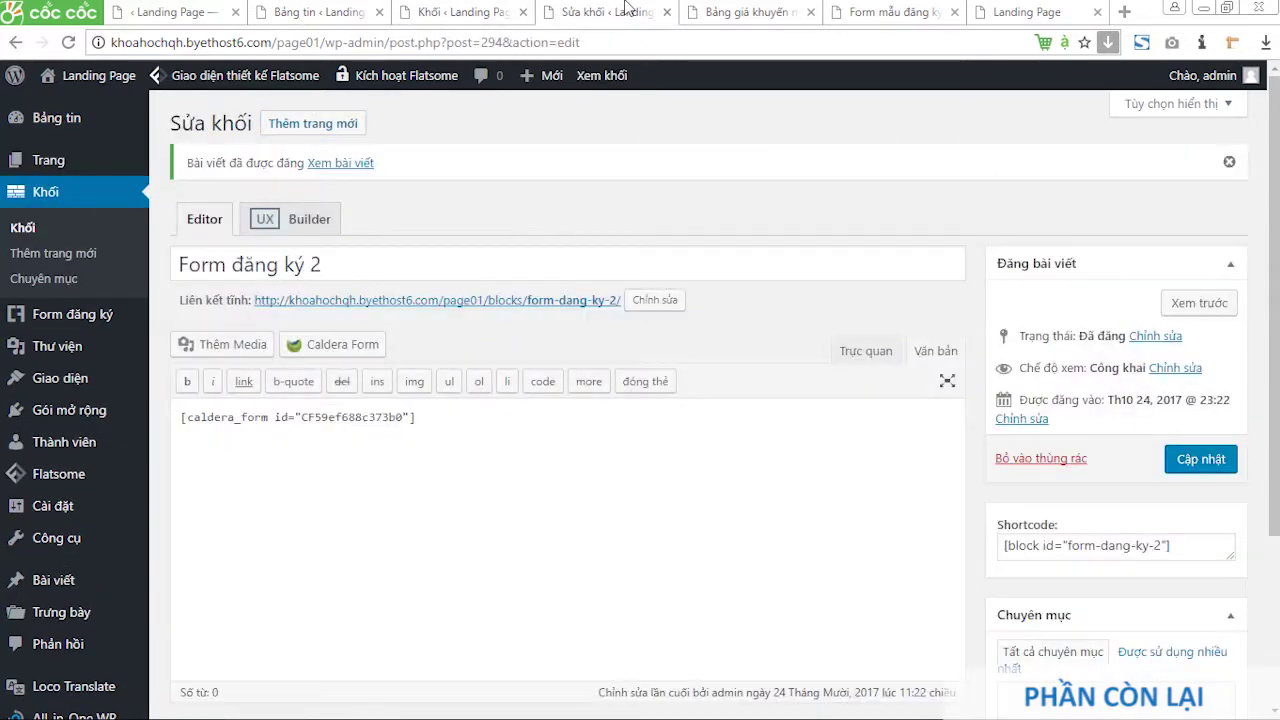
left_click(458, 10)
left_click(170, 10)
scroll(612, 375, "up", 10)
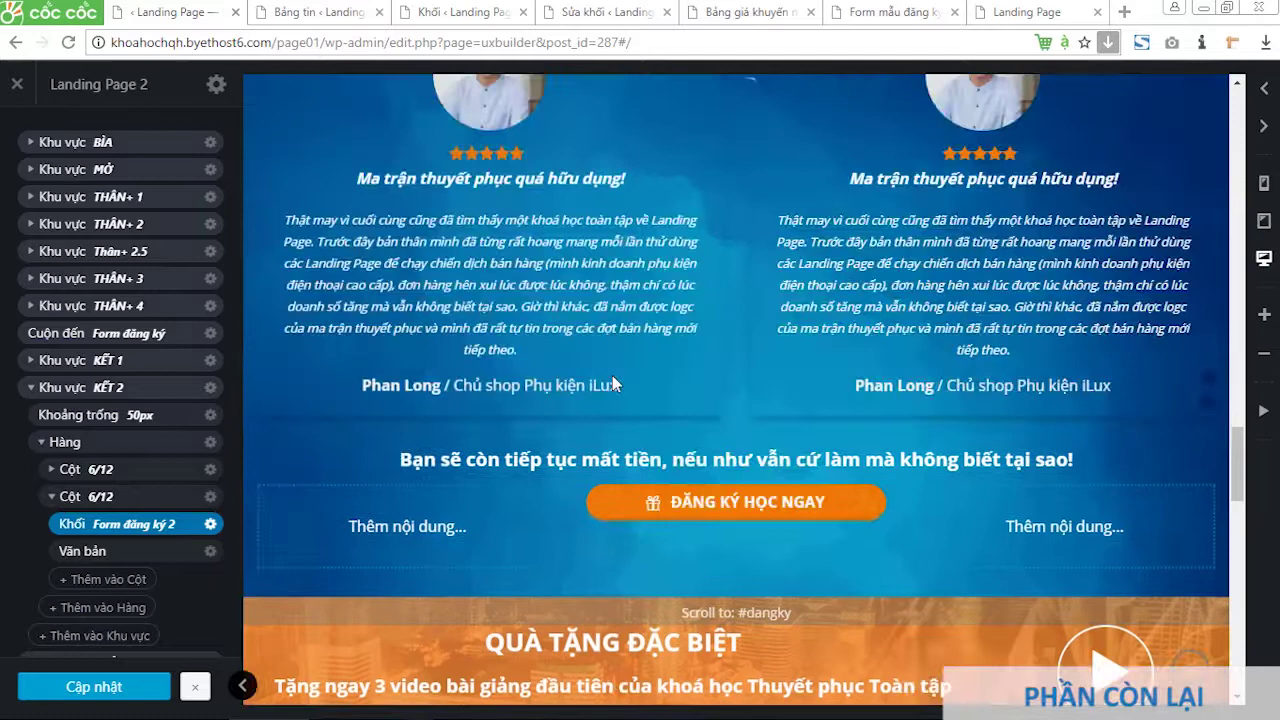
Step: Look through all sections of Landing Page 2 in the builder, from the cover to the contact area above the footer
scroll(620, 383, "up", 10)
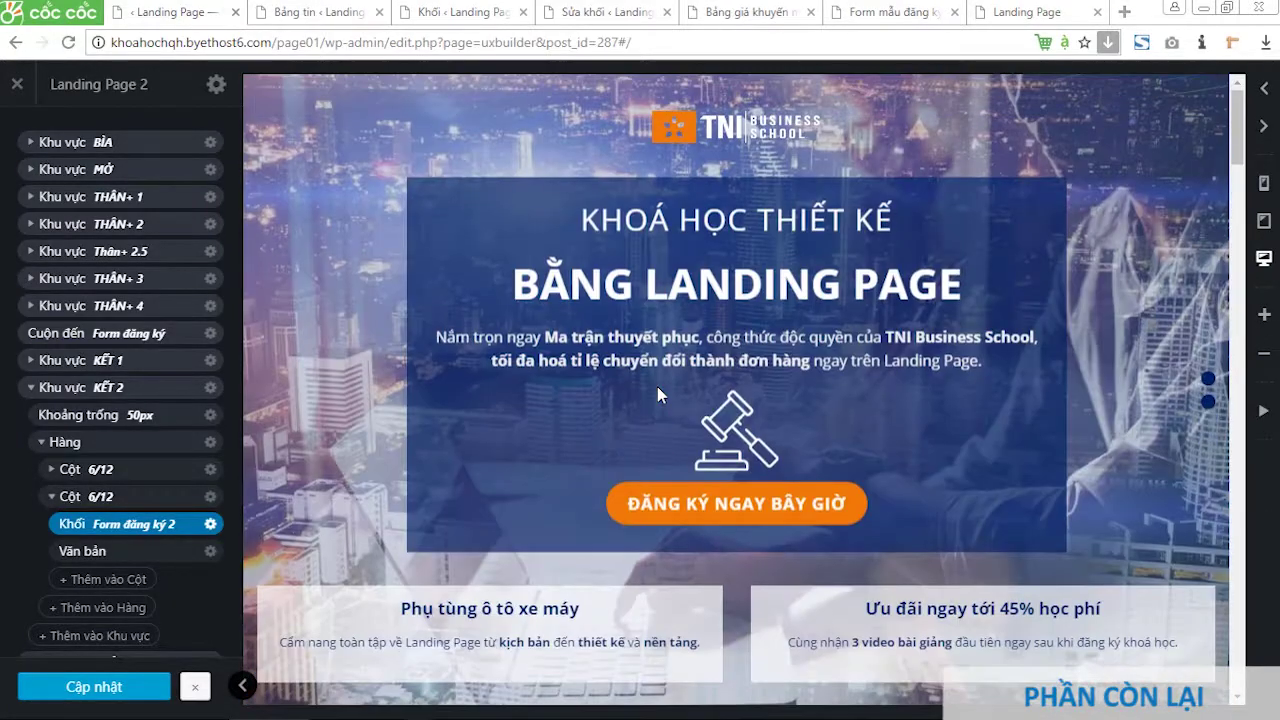
scroll(662, 360, "down", 1)
scroll(662, 345, "up", 2)
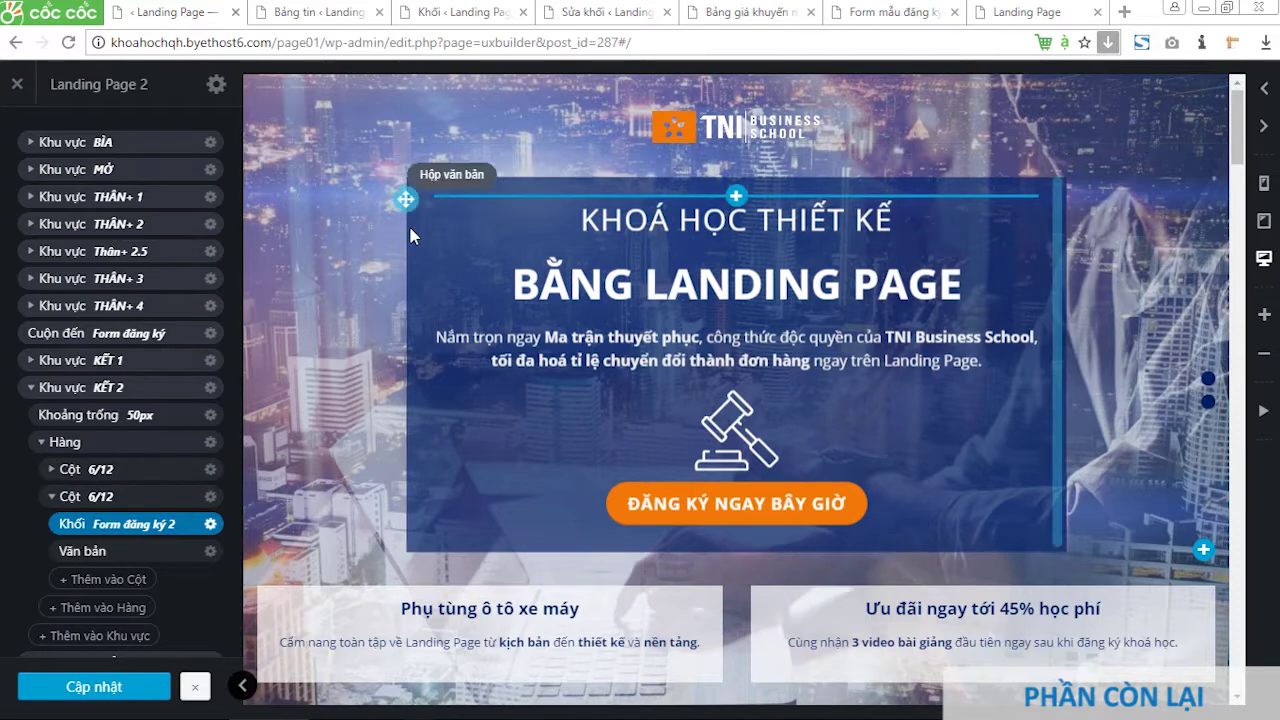
scroll(491, 328, "down", 4)
scroll(491, 328, "down", 4)
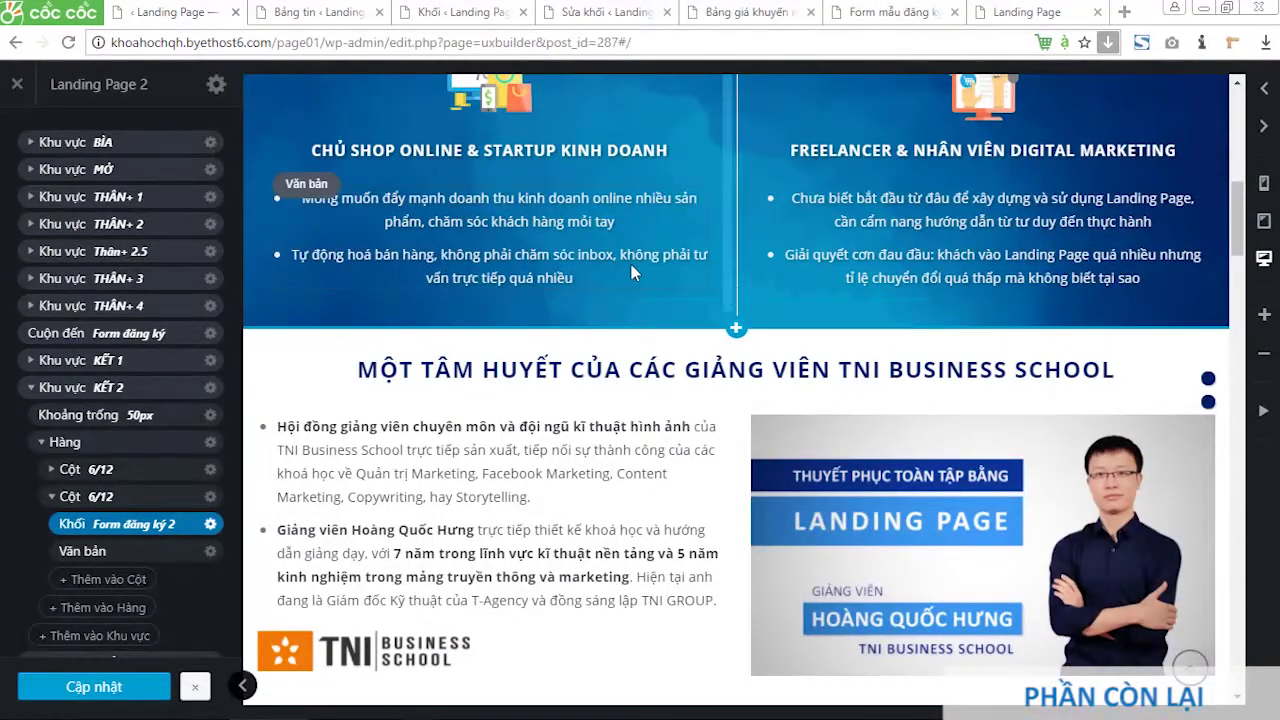
scroll(631, 264, "down", 15)
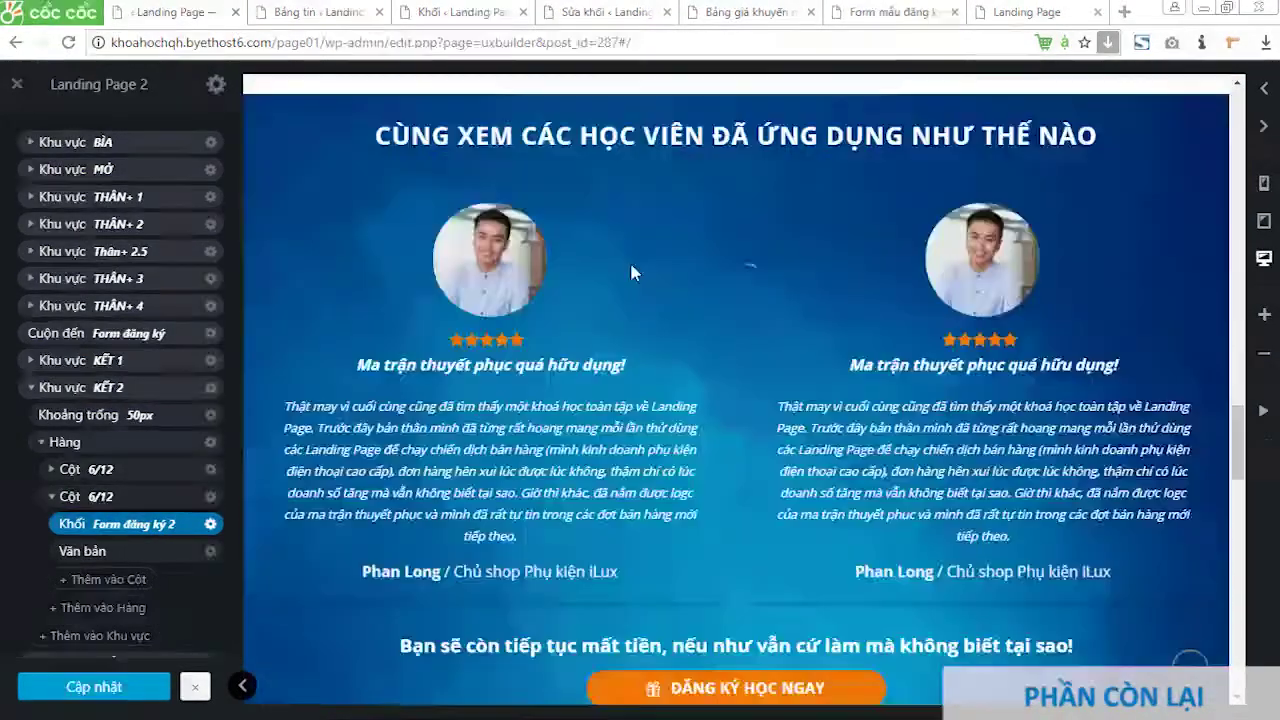
scroll(631, 271, "down", 5)
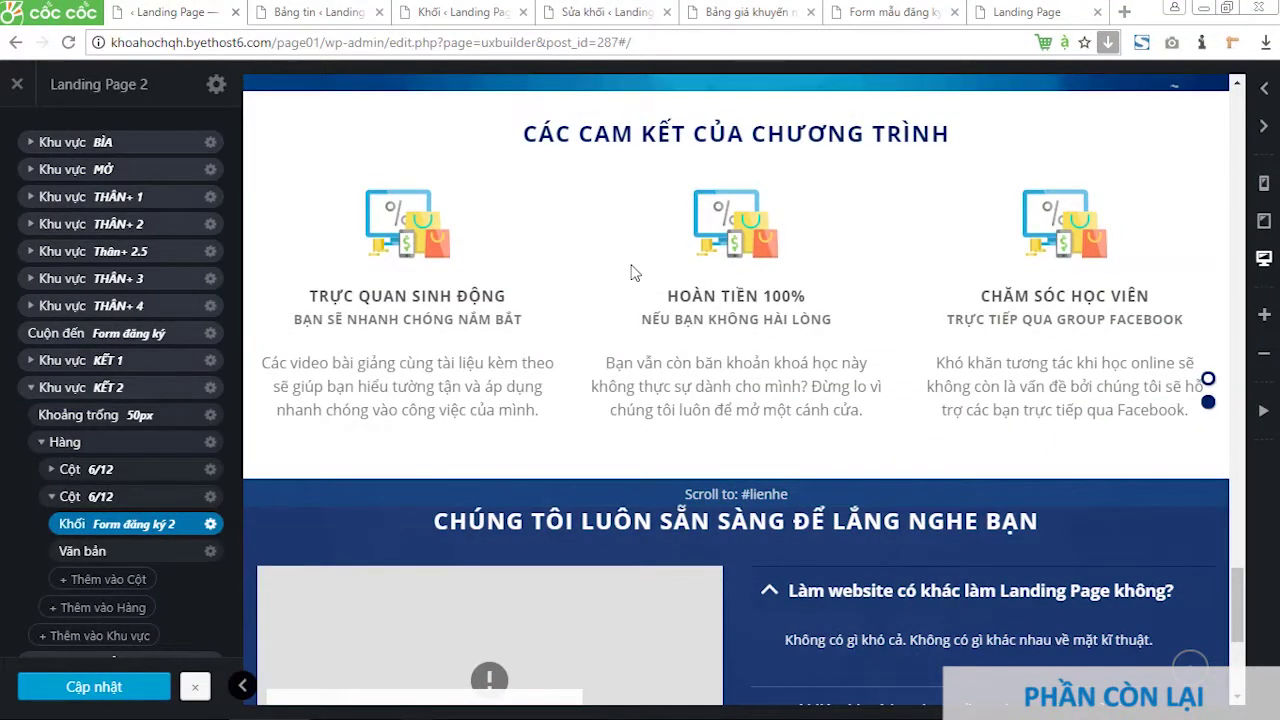
scroll(631, 271, "down", 4)
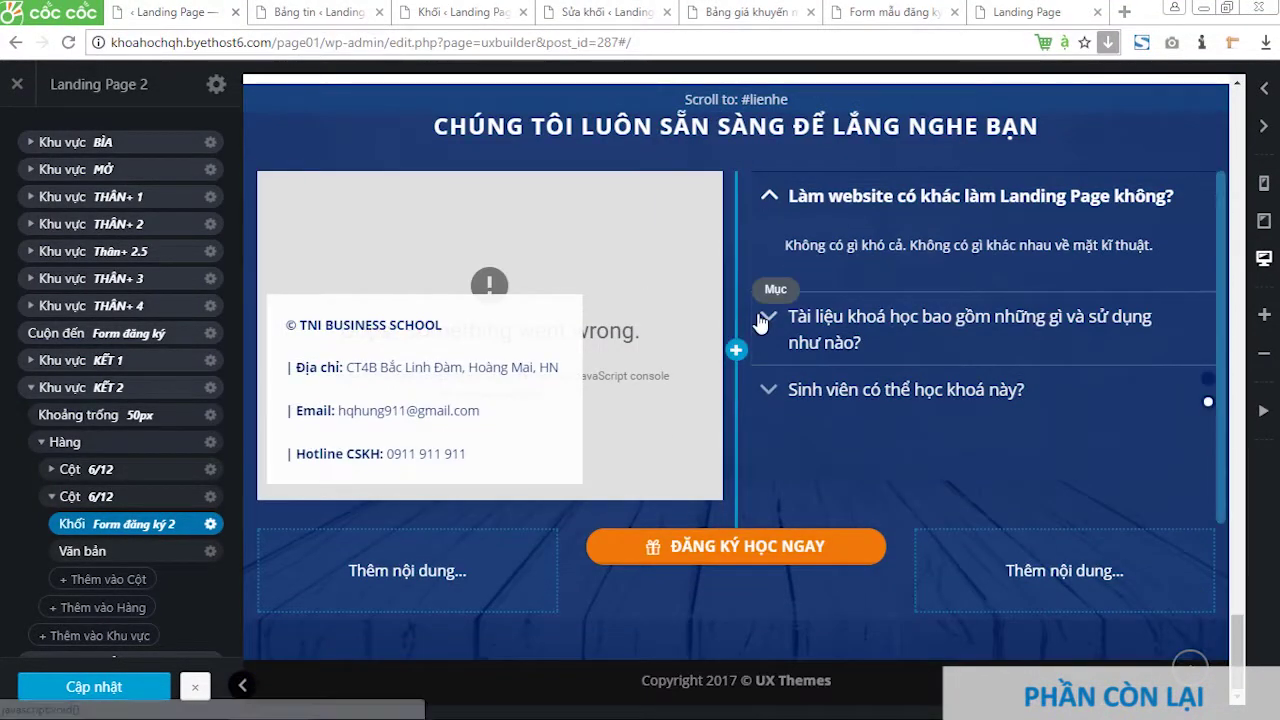
scroll(750, 370, "up", 2)
scroll(749, 368, "up", 15)
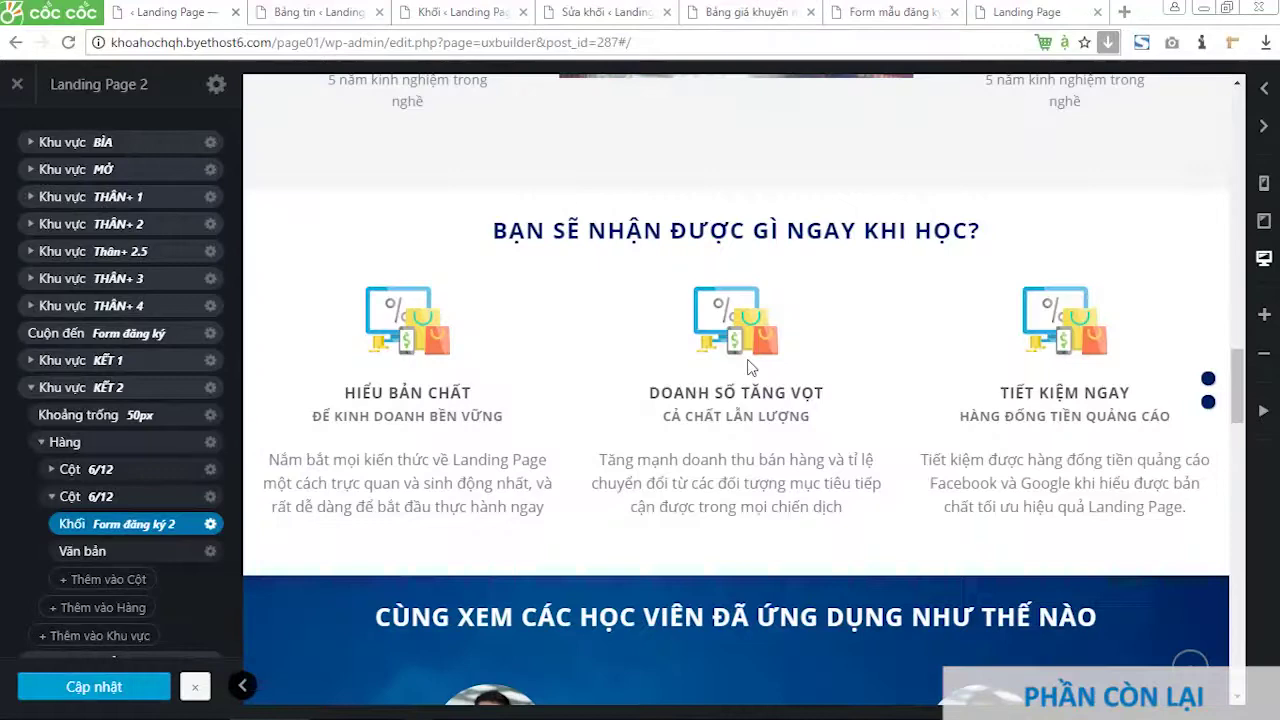
scroll(720, 257, "up", 12)
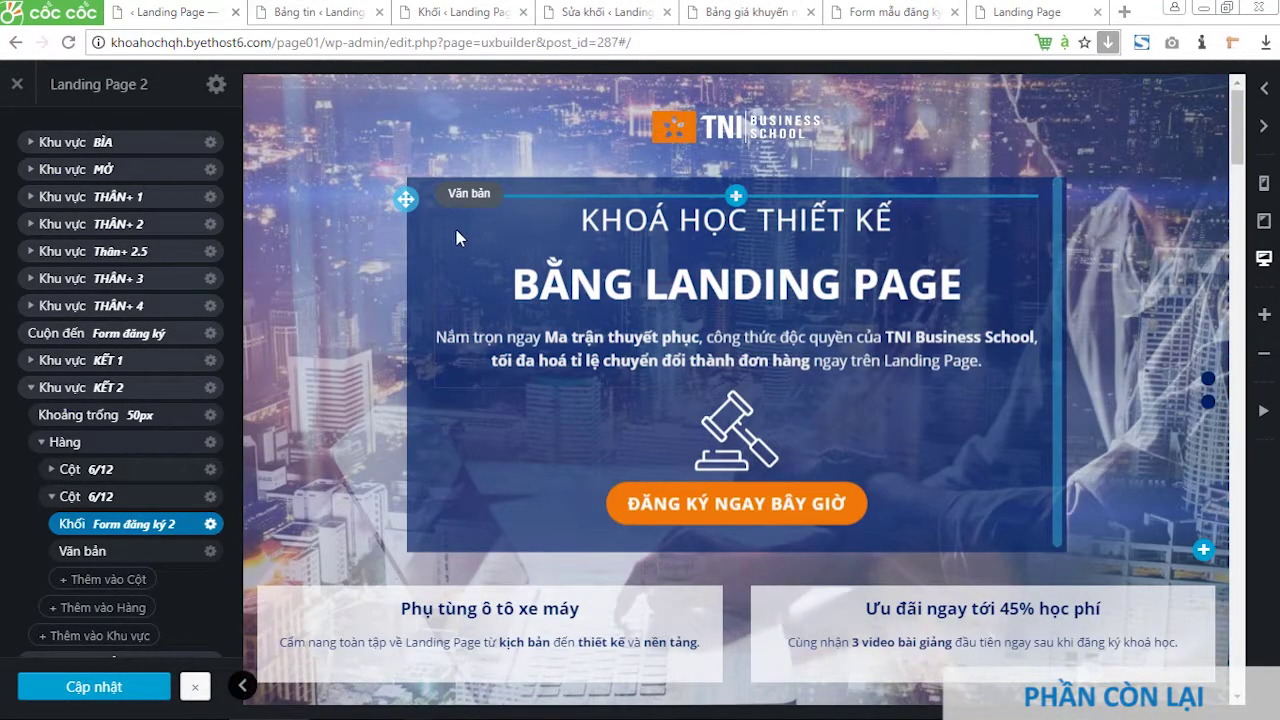
scroll(661, 321, "down", 3)
scroll(705, 374, "down", 14)
scroll(668, 368, "down", 5)
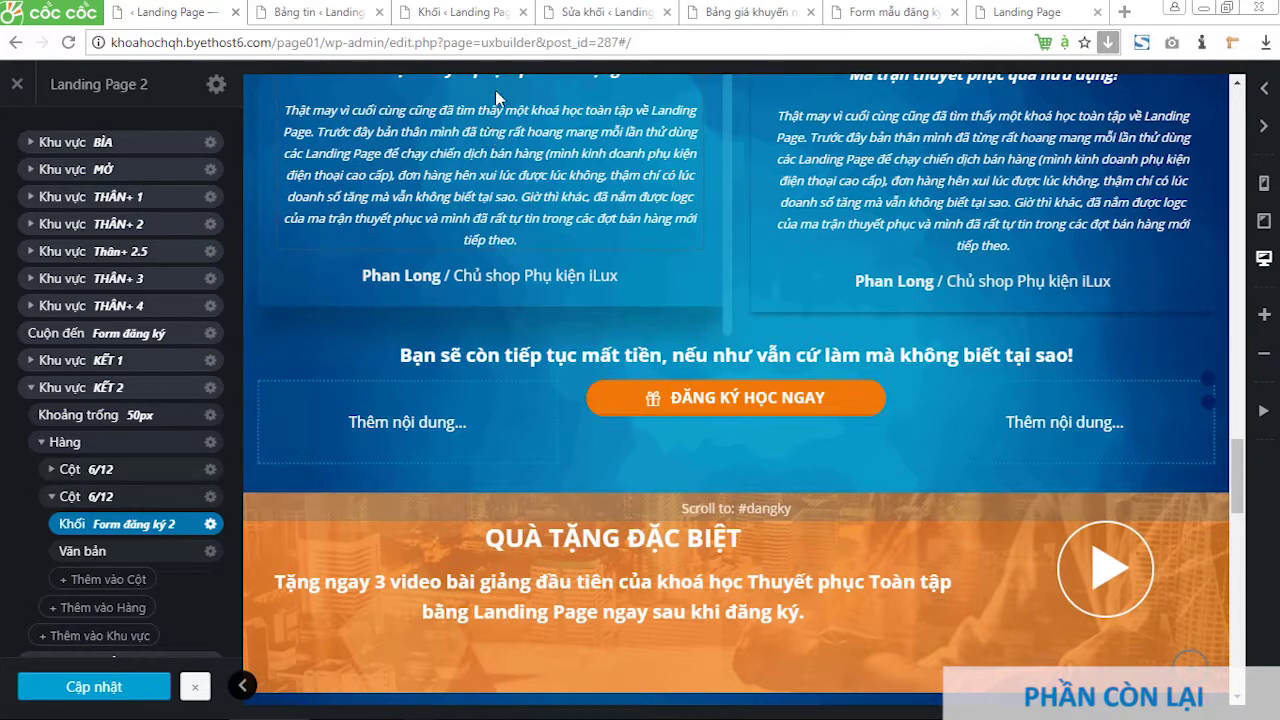
Step: Switch to the WordPress dashboard and open the theme customizer, Tùy chỉnh, under Giao diện
left_click(360, 8)
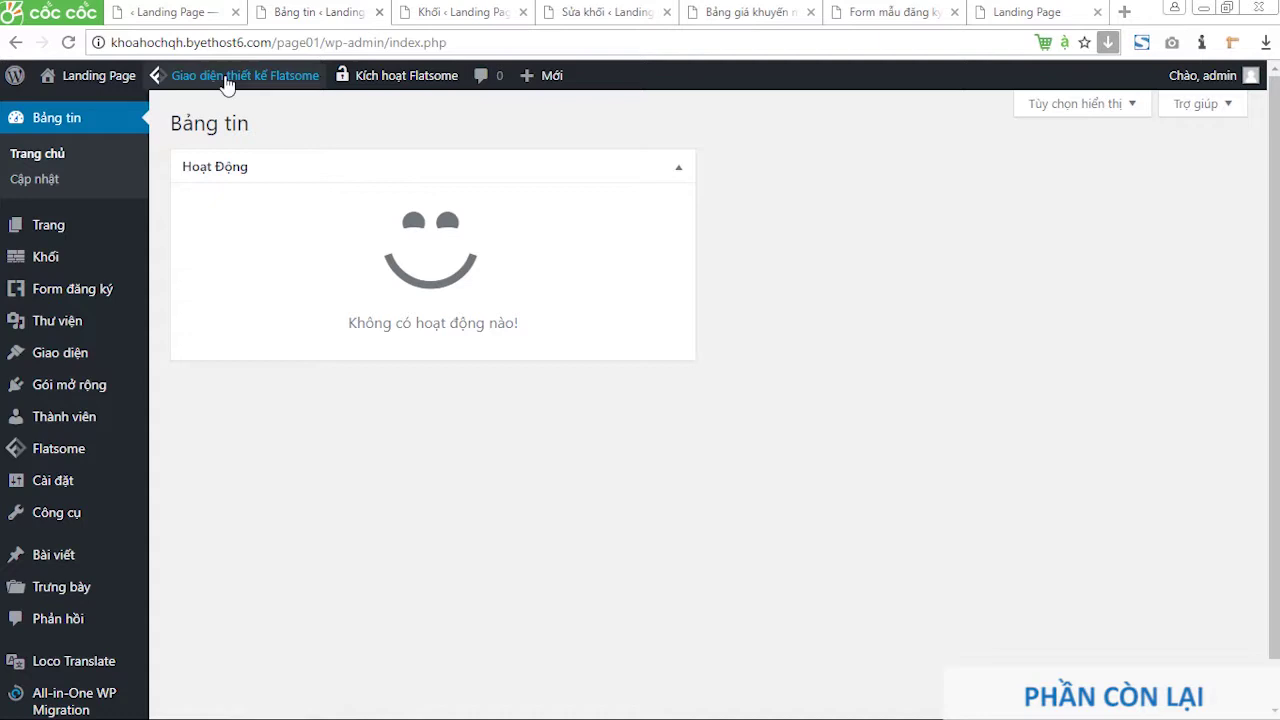
mouse_move(226, 82)
mouse_move(236, 110)
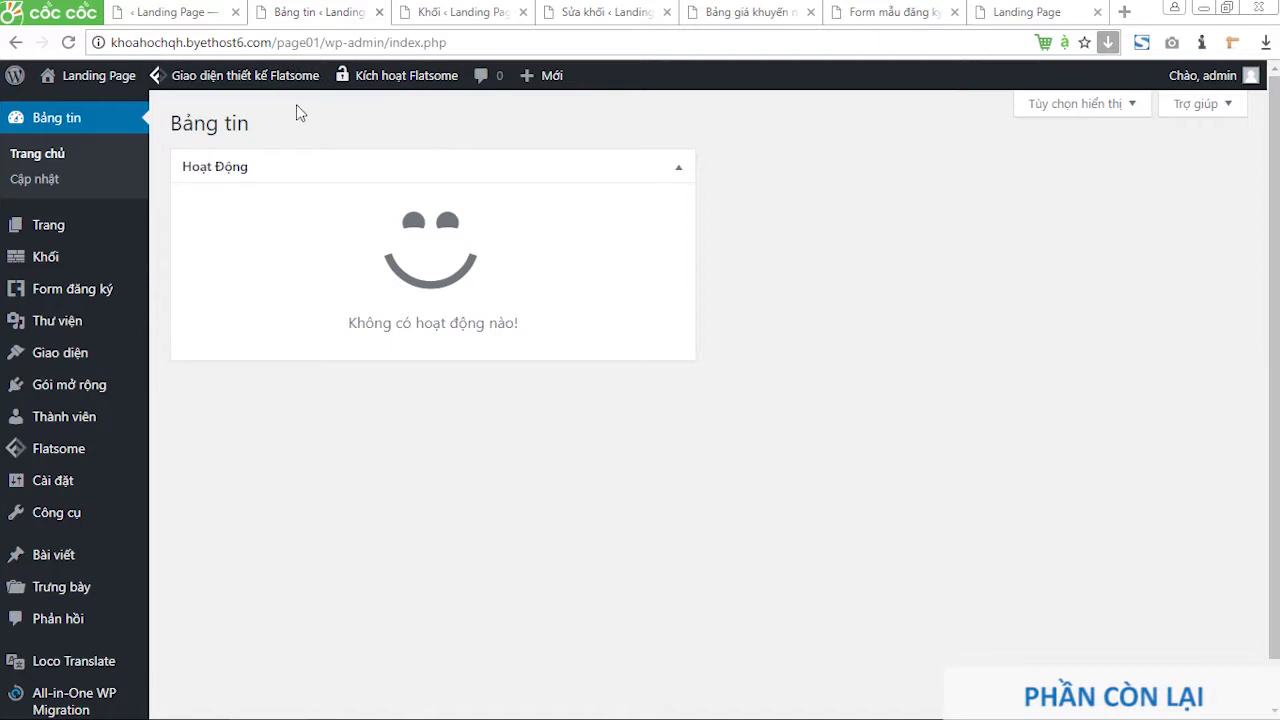
mouse_move(268, 80)
mouse_move(86, 364)
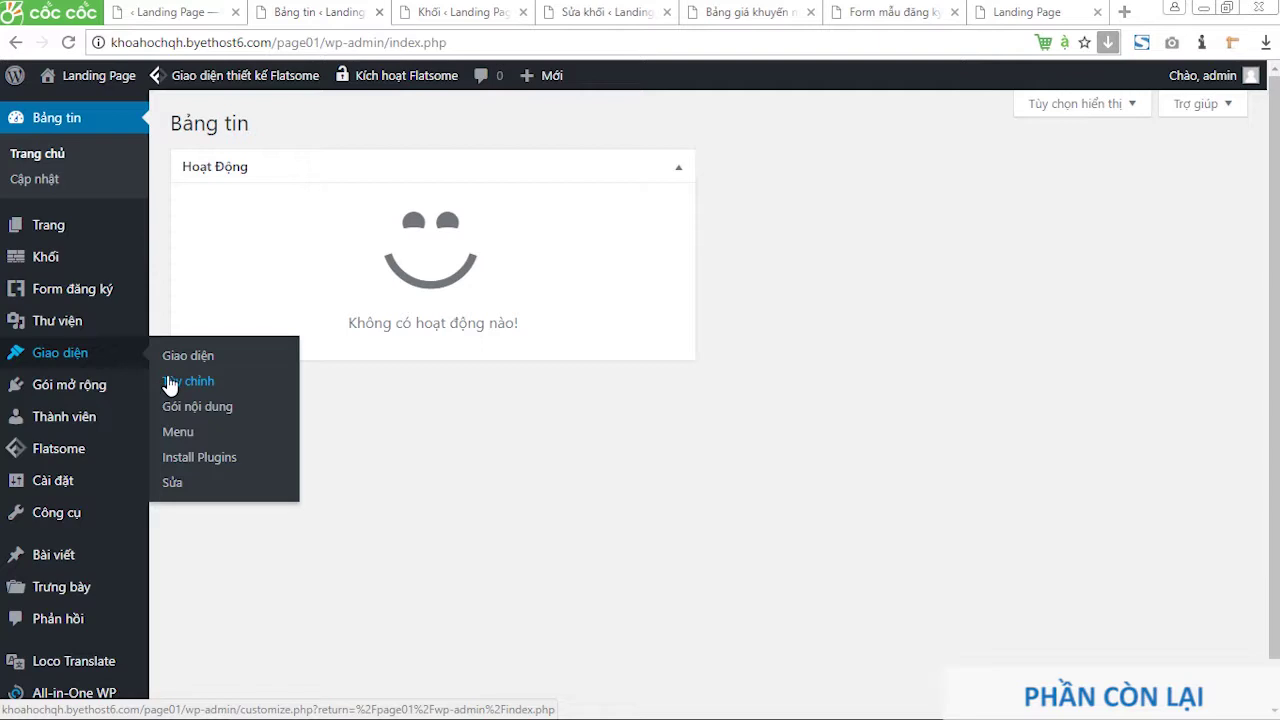
left_click(183, 385)
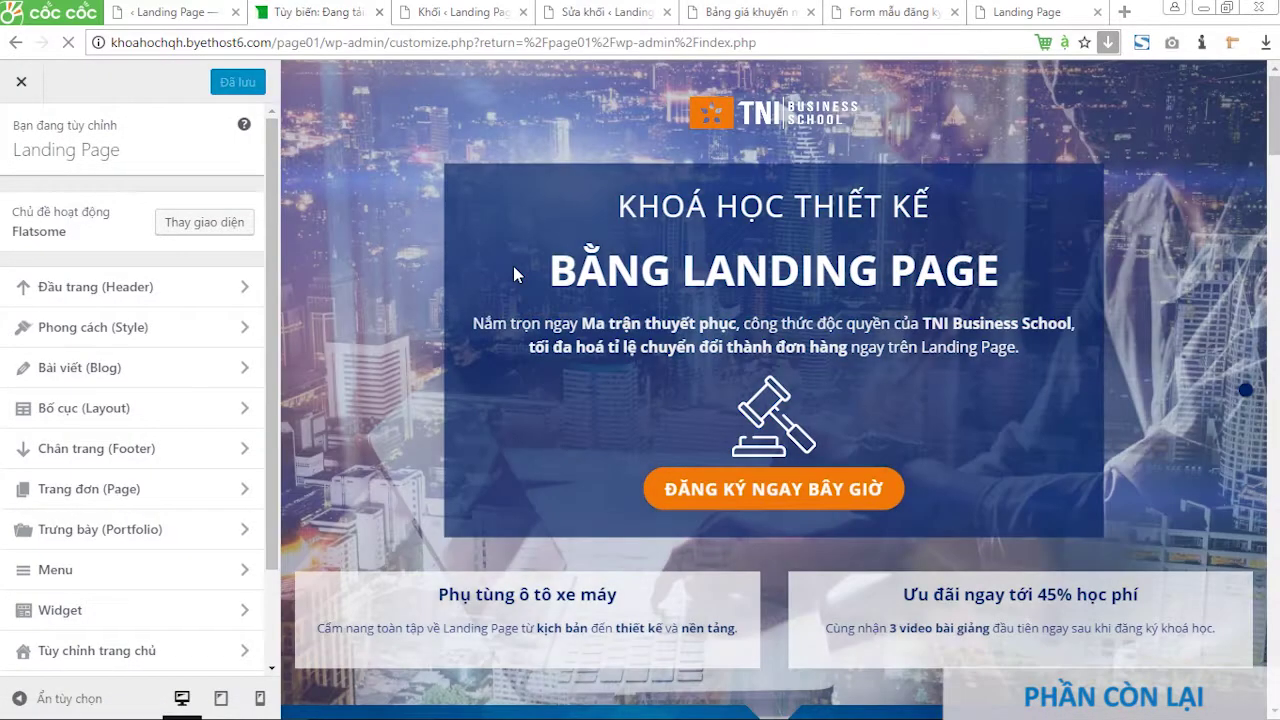
Step: Look through the landing page in the customizer preview, down to the footer and back to the cover
scroll(513, 266, "down", 15)
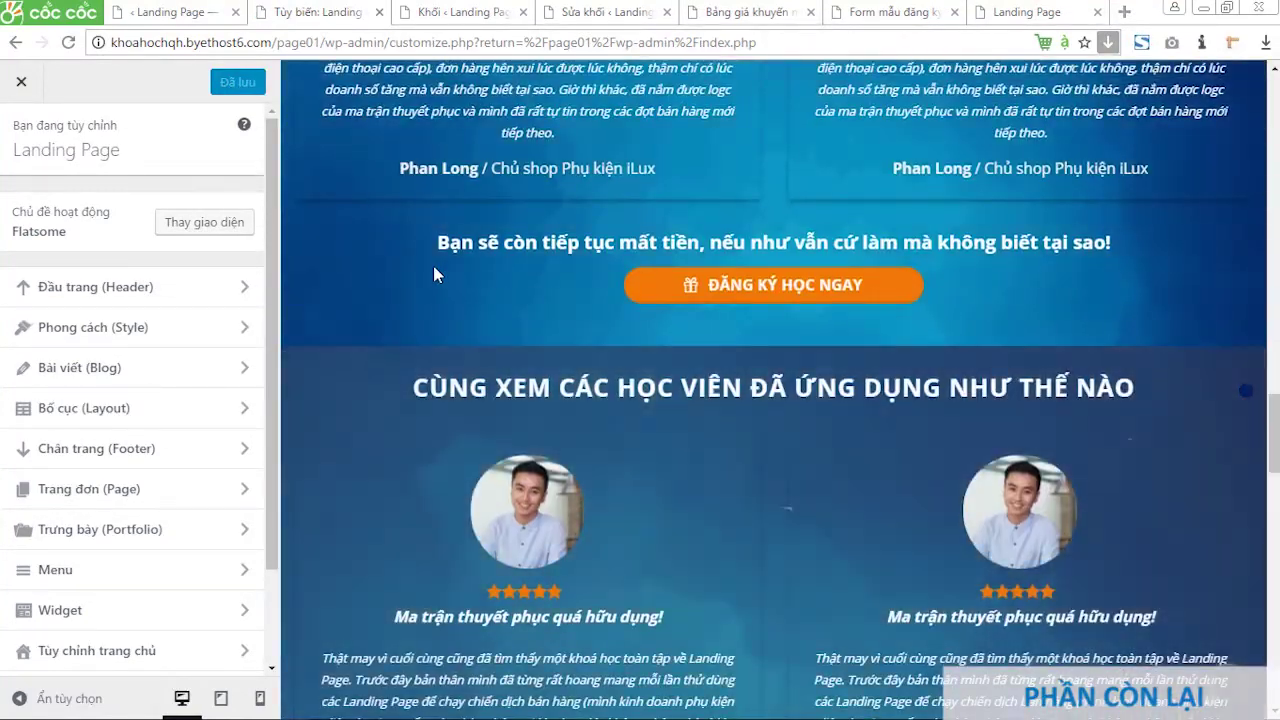
scroll(467, 368, "down", 12)
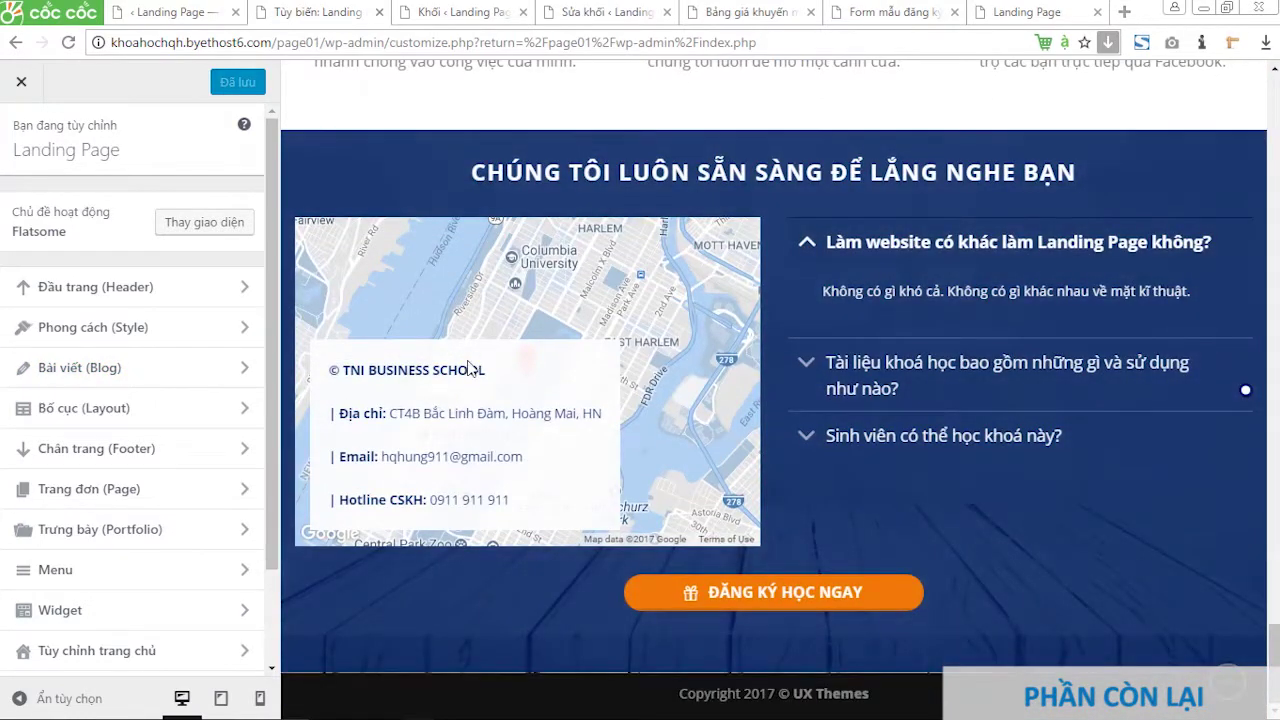
scroll(467, 368, "up", 12)
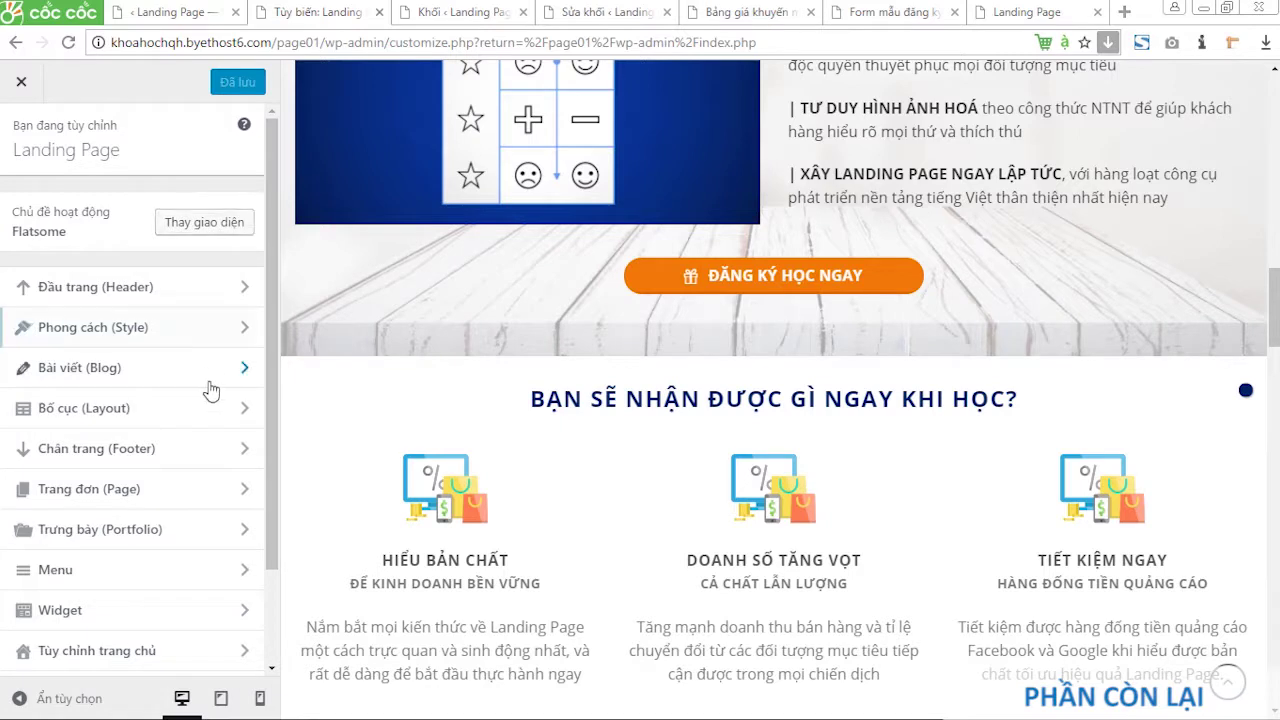
scroll(565, 303, "up", 10)
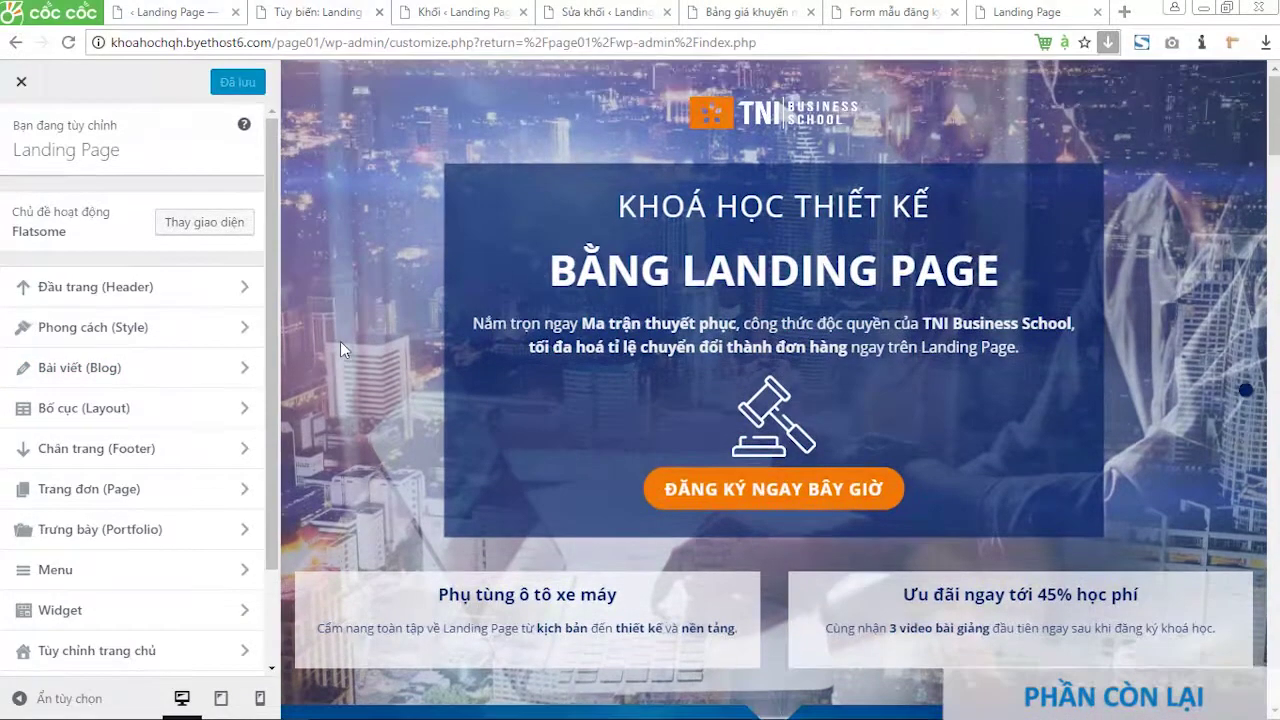
Step: Preview the landing page at tablet and mobile sizes, and return to the desktop preview
left_click(221, 698)
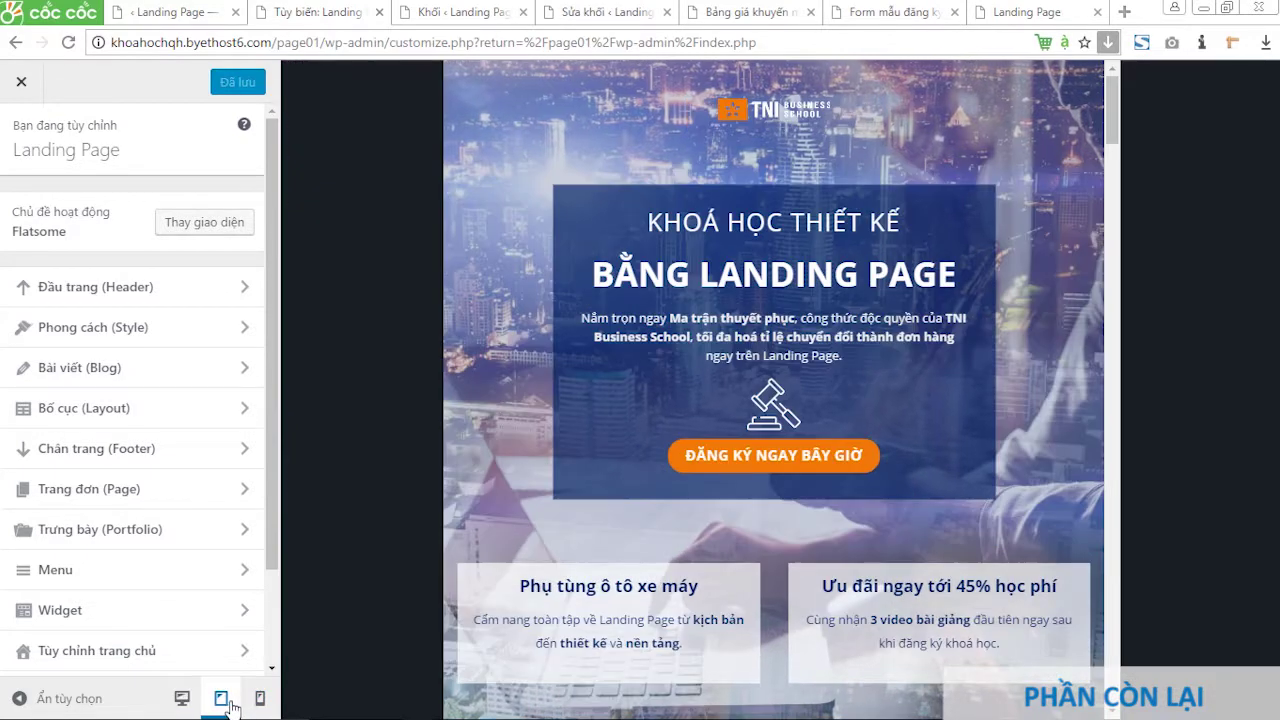
left_click(260, 698)
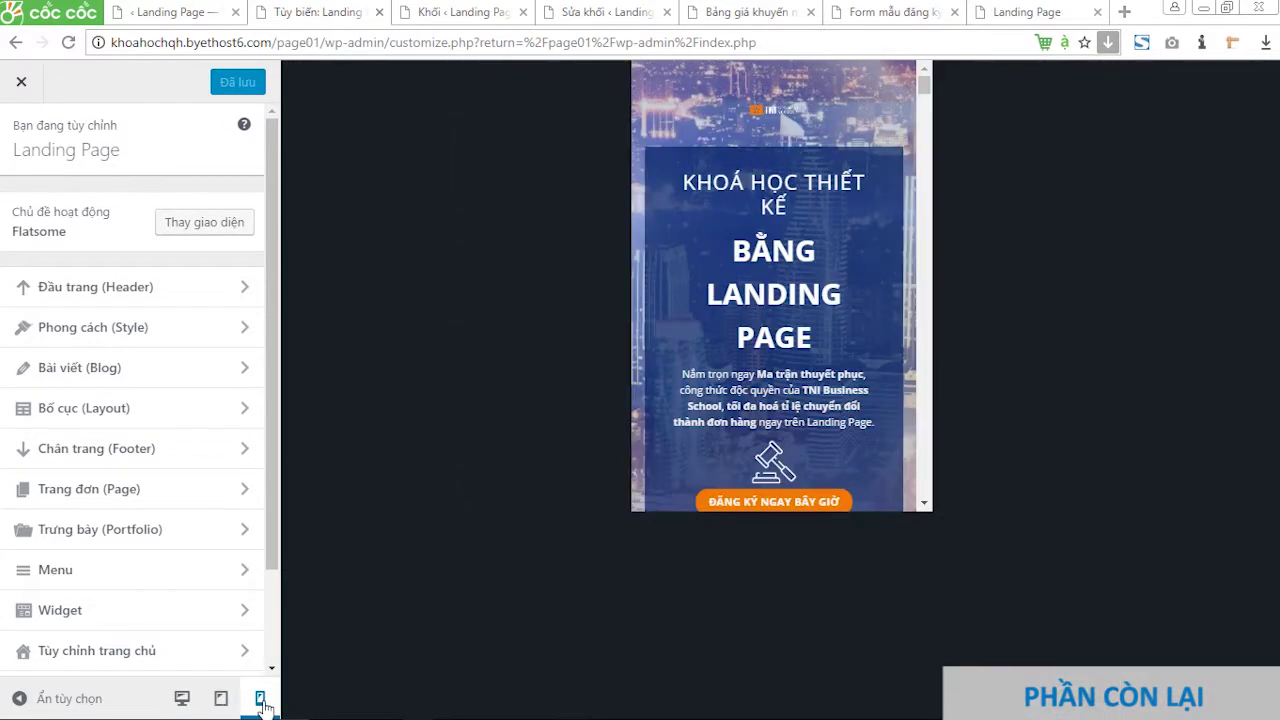
left_click(221, 698)
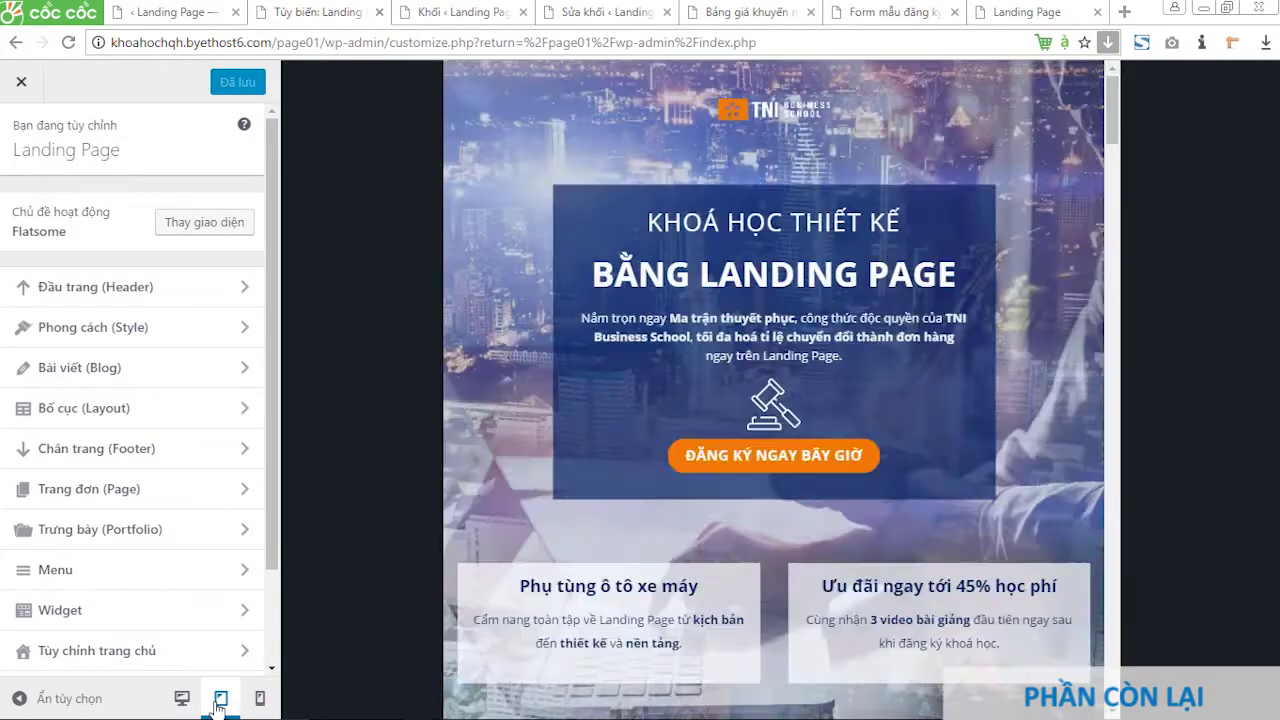
left_click(183, 700)
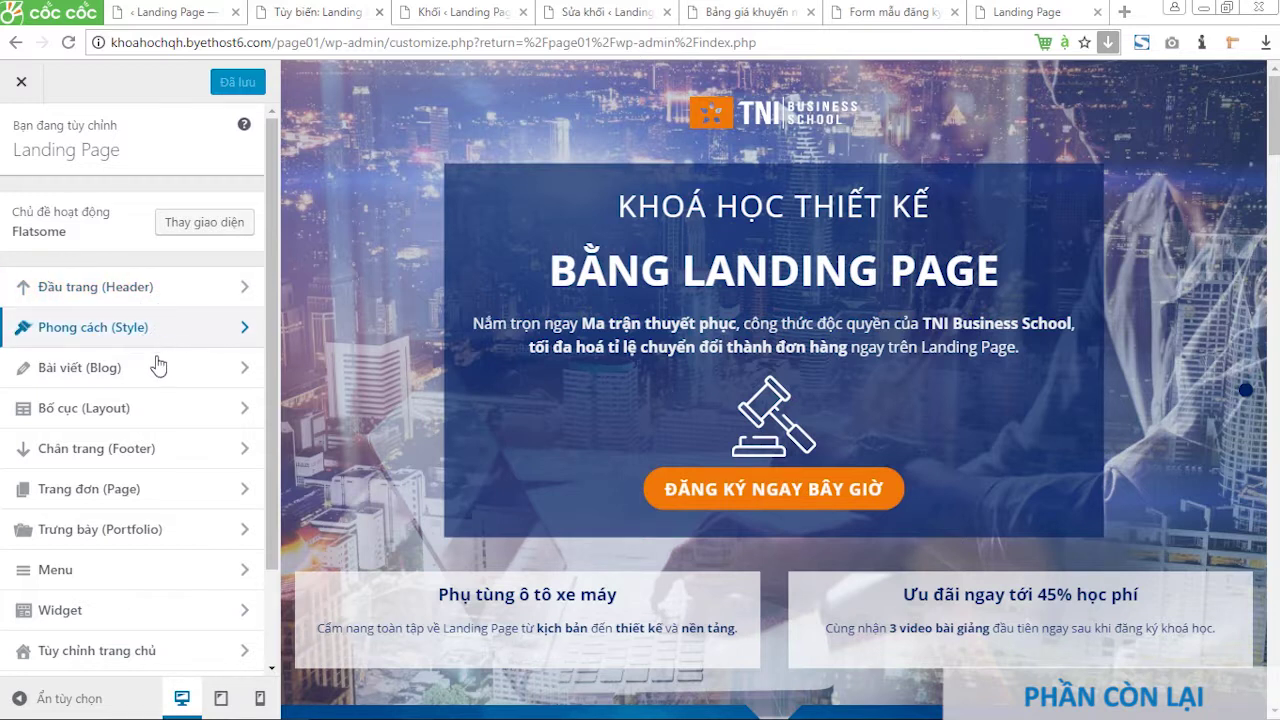
scroll(157, 551, "down", 1)
scroll(162, 480, "up", 1)
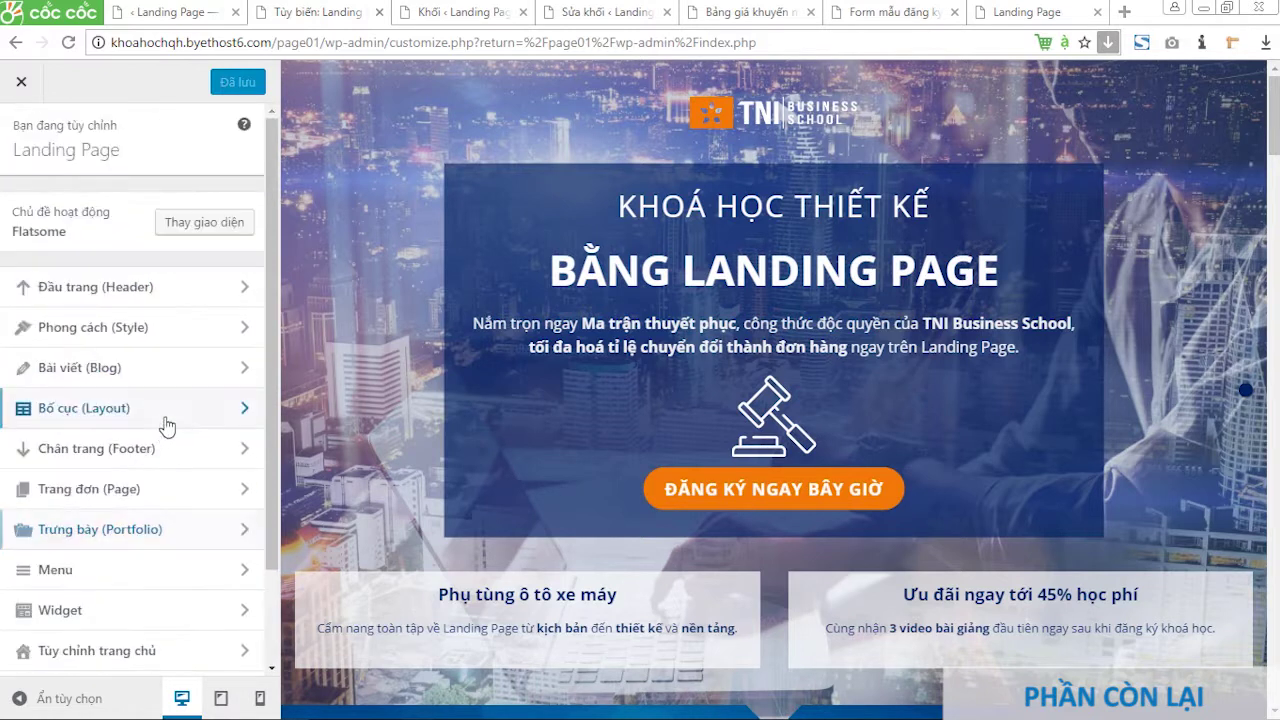
Step: Open the Màu sắc settings of Phong cách (Style) and inspect the colour code of Màu chủ đạo
left_click(172, 332)
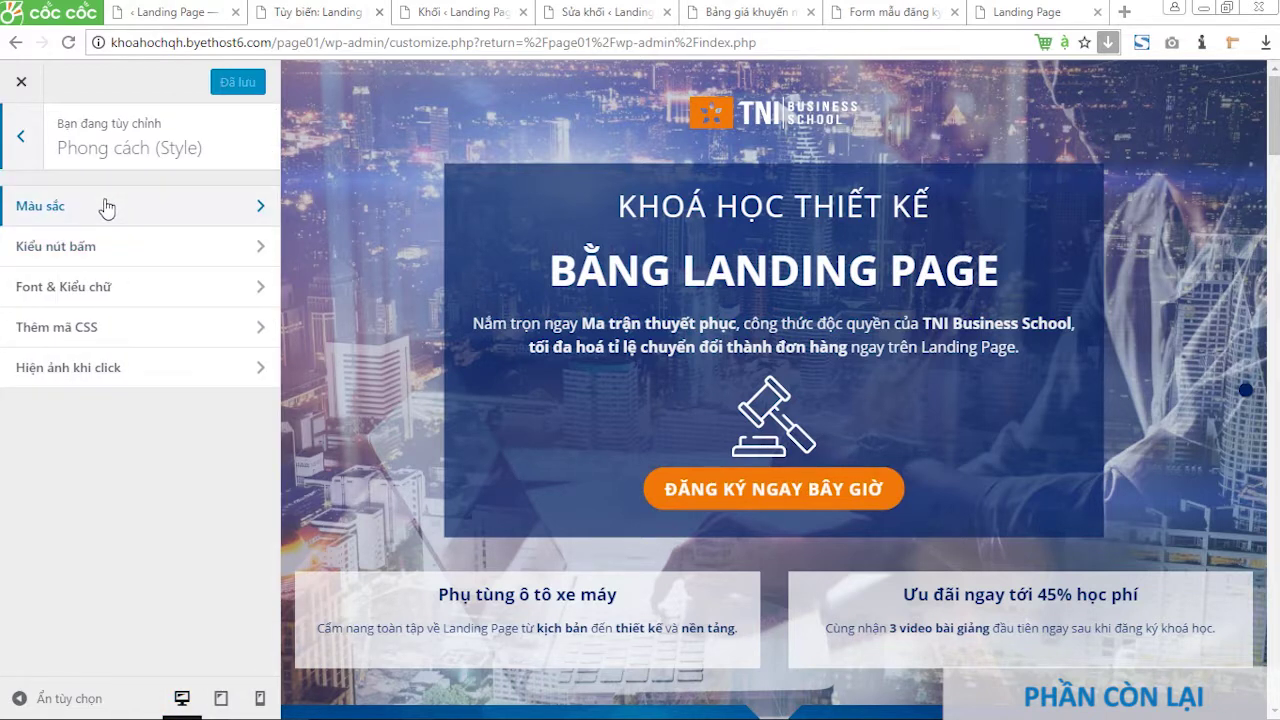
left_click(112, 206)
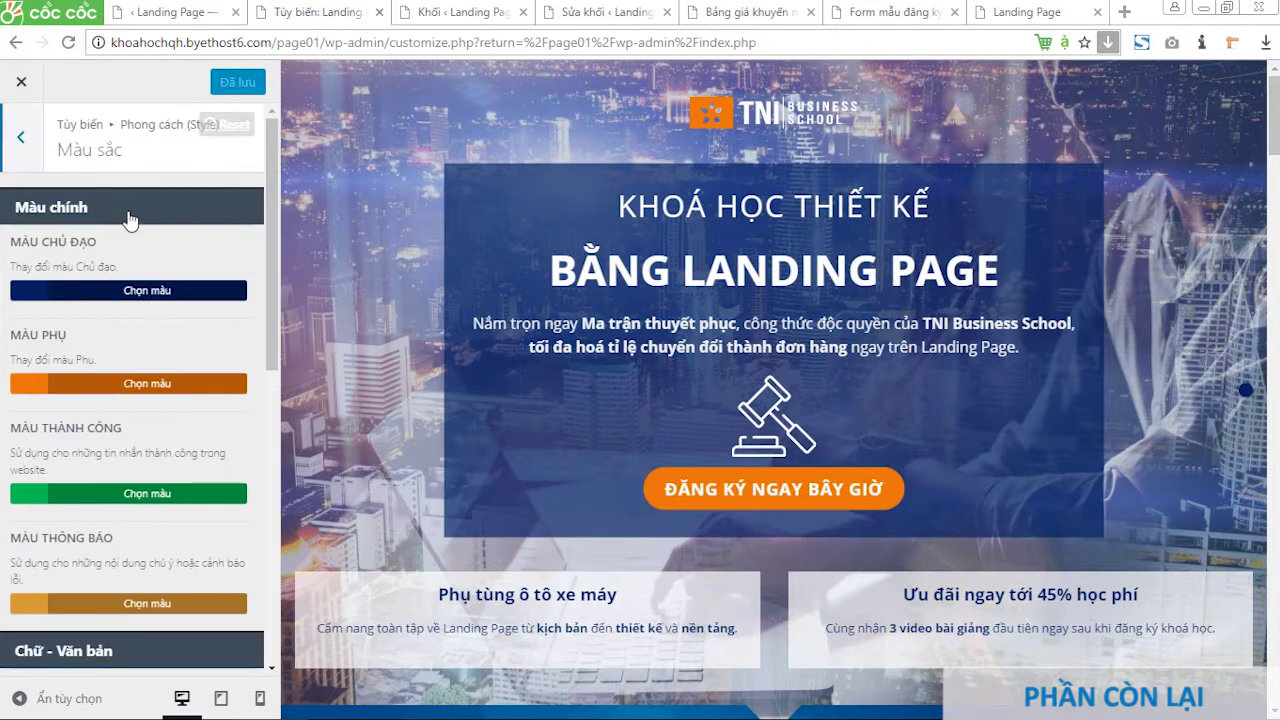
left_click(137, 296)
left_click_drag(67, 319, 10, 319)
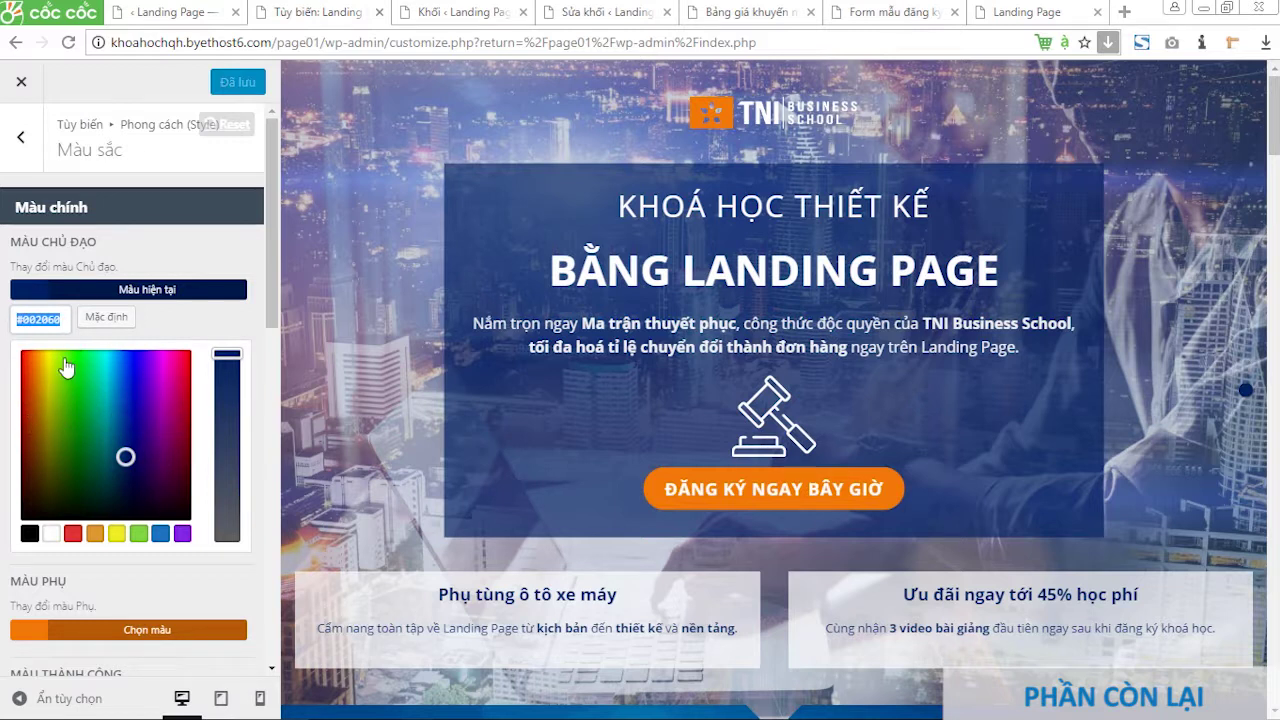
left_click(271, 255)
Step: Review the remaining colour settings for the main colours, text (Chữ - Văn bản) and links (Đường dẫn)
scroll(100, 368, "down", 3)
scroll(115, 372, "up", 3)
scroll(122, 372, "down", 9)
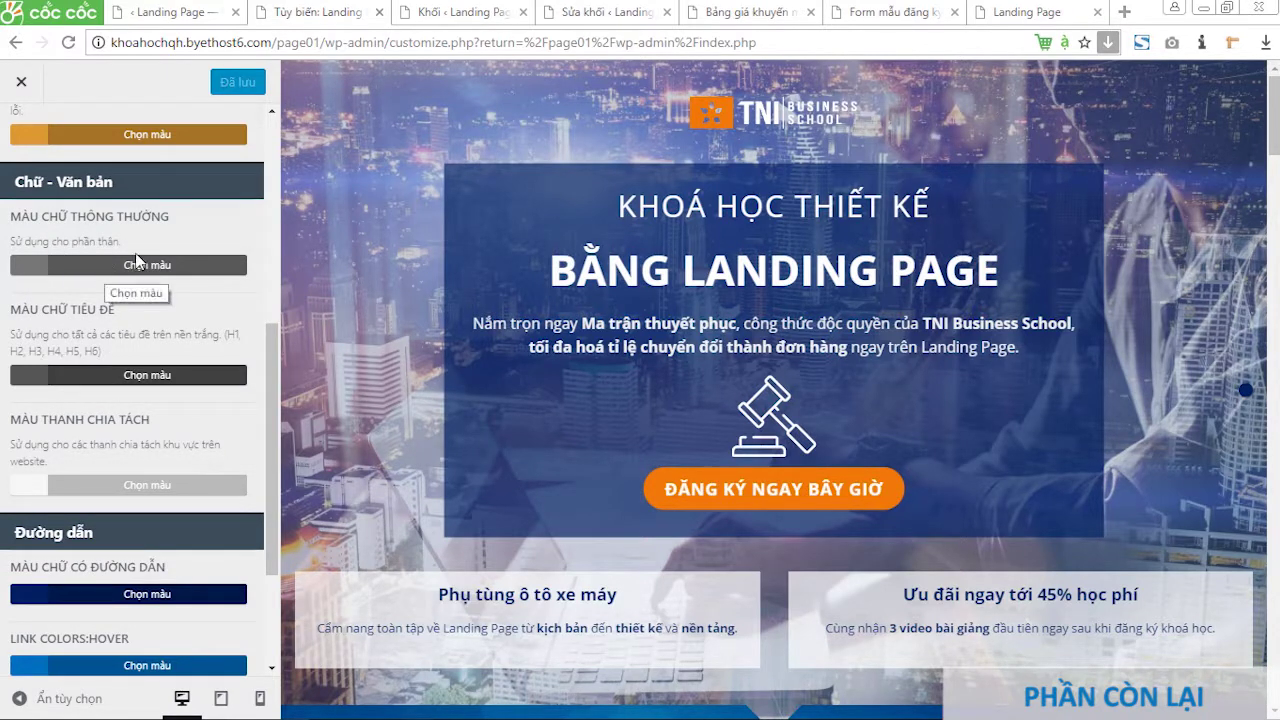
scroll(120, 255, "down", 3)
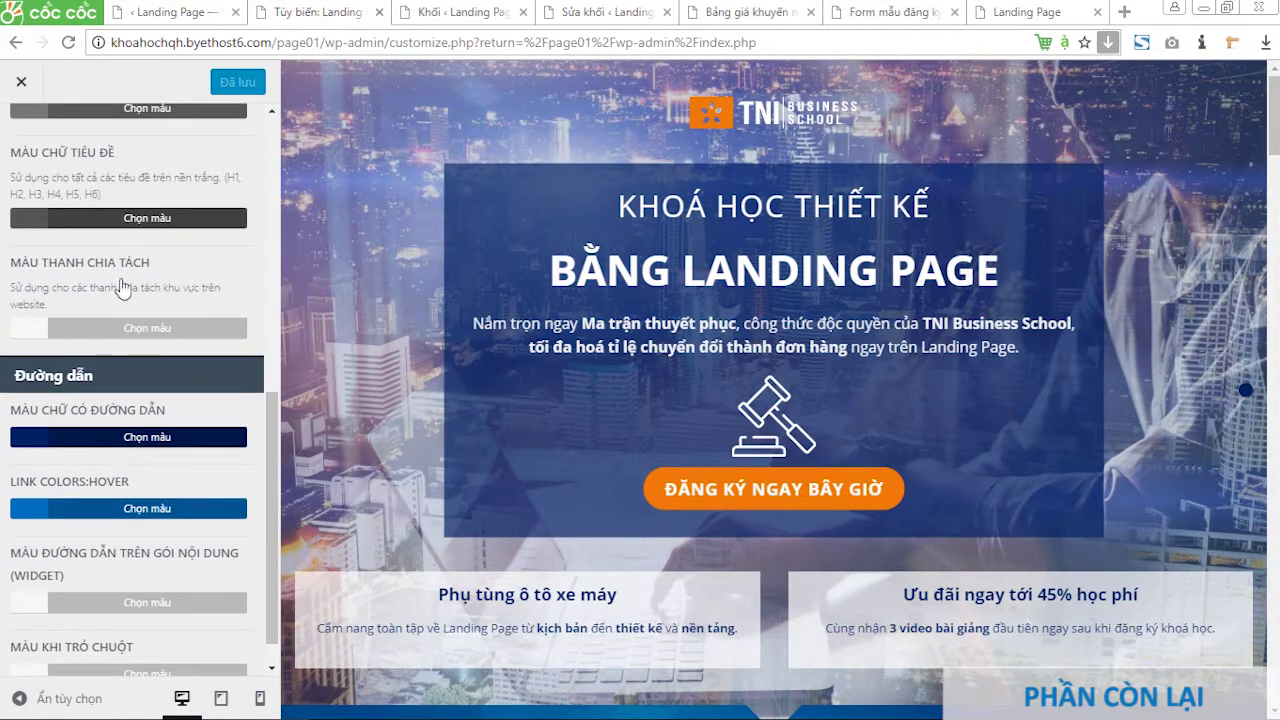
scroll(115, 310, "down", 1)
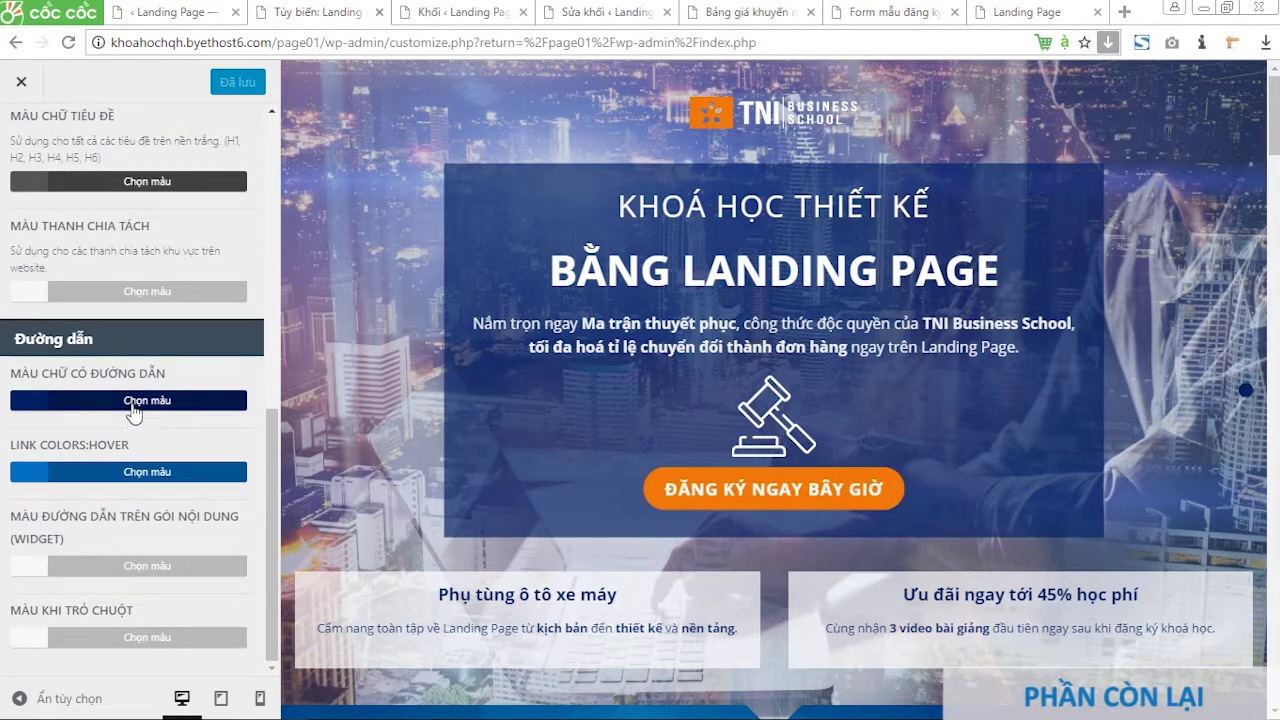
scroll(133, 430, "up", 10)
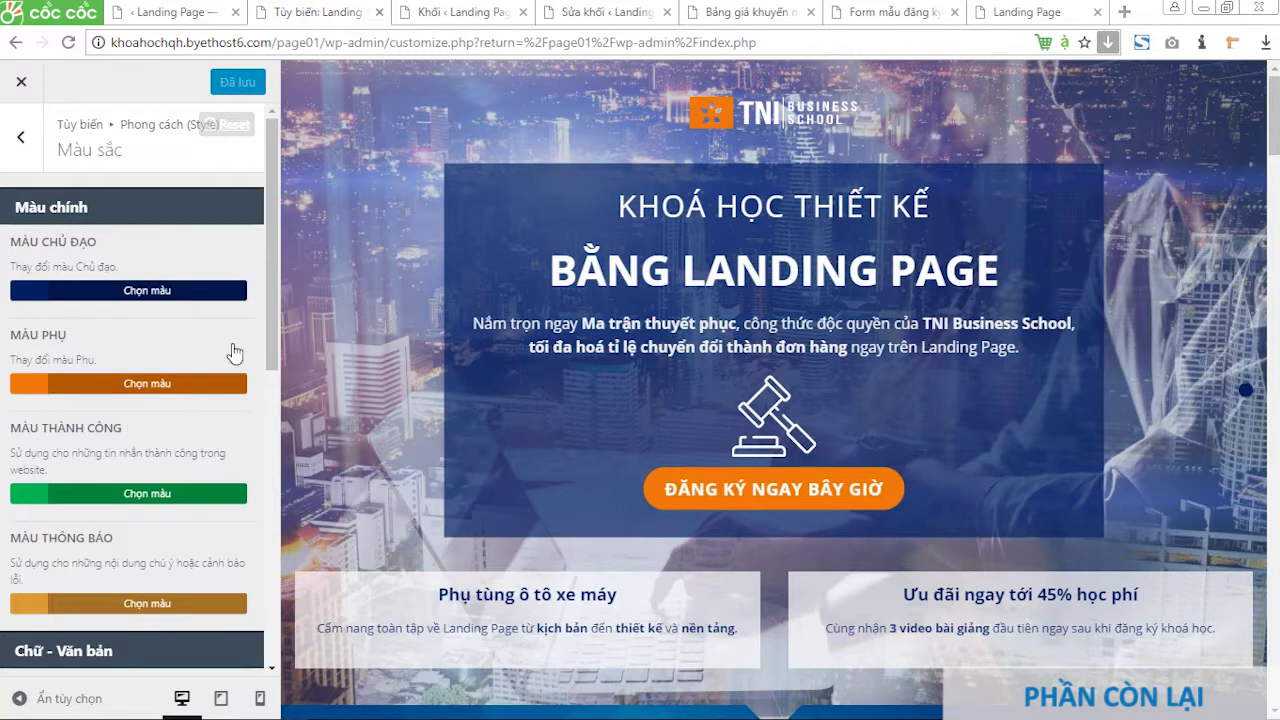
Step: Leave the colour settings and open Font & Kiểu chữ to examine the heading and body font options
left_click(20, 136)
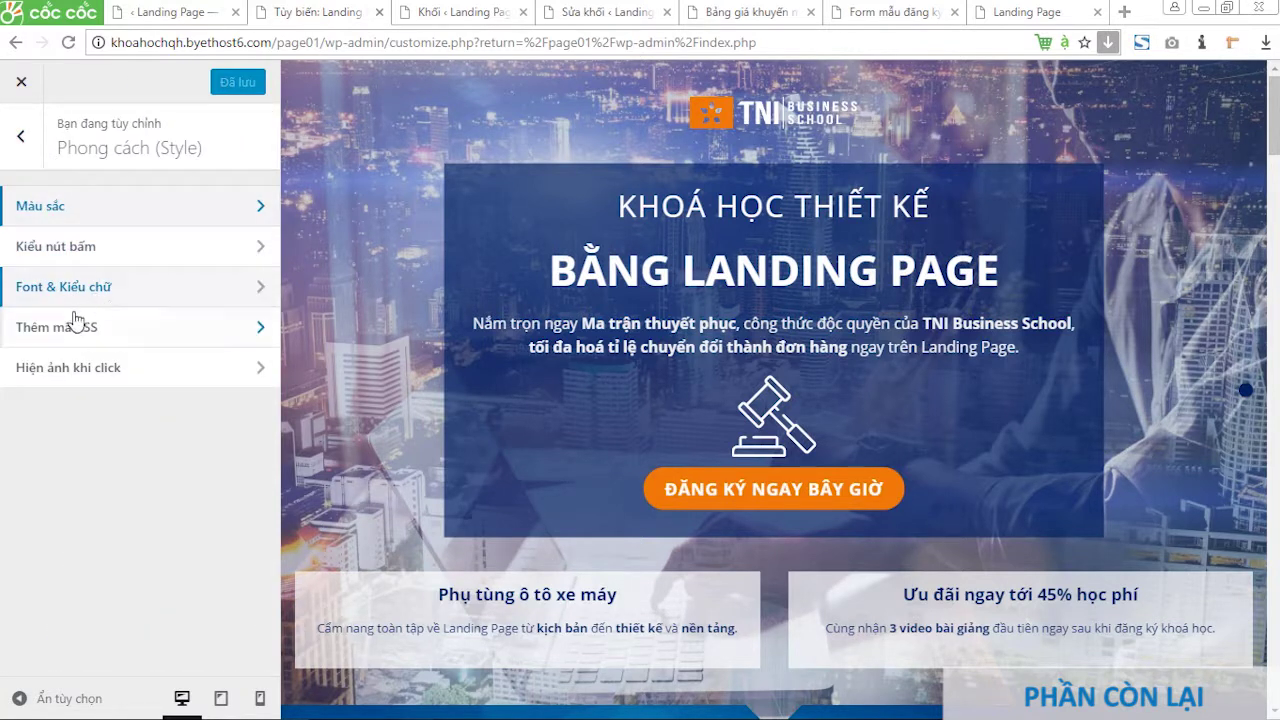
left_click(136, 303)
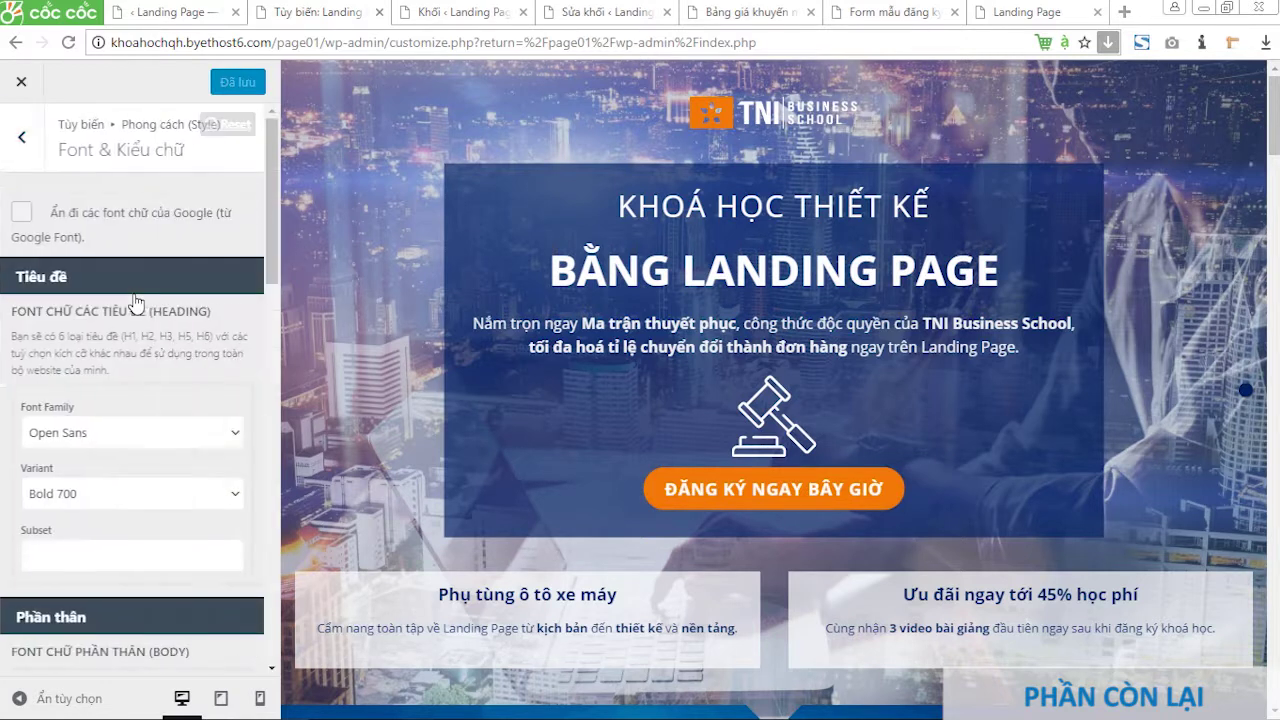
scroll(97, 275, "down", 4)
scroll(130, 270, "up", 5)
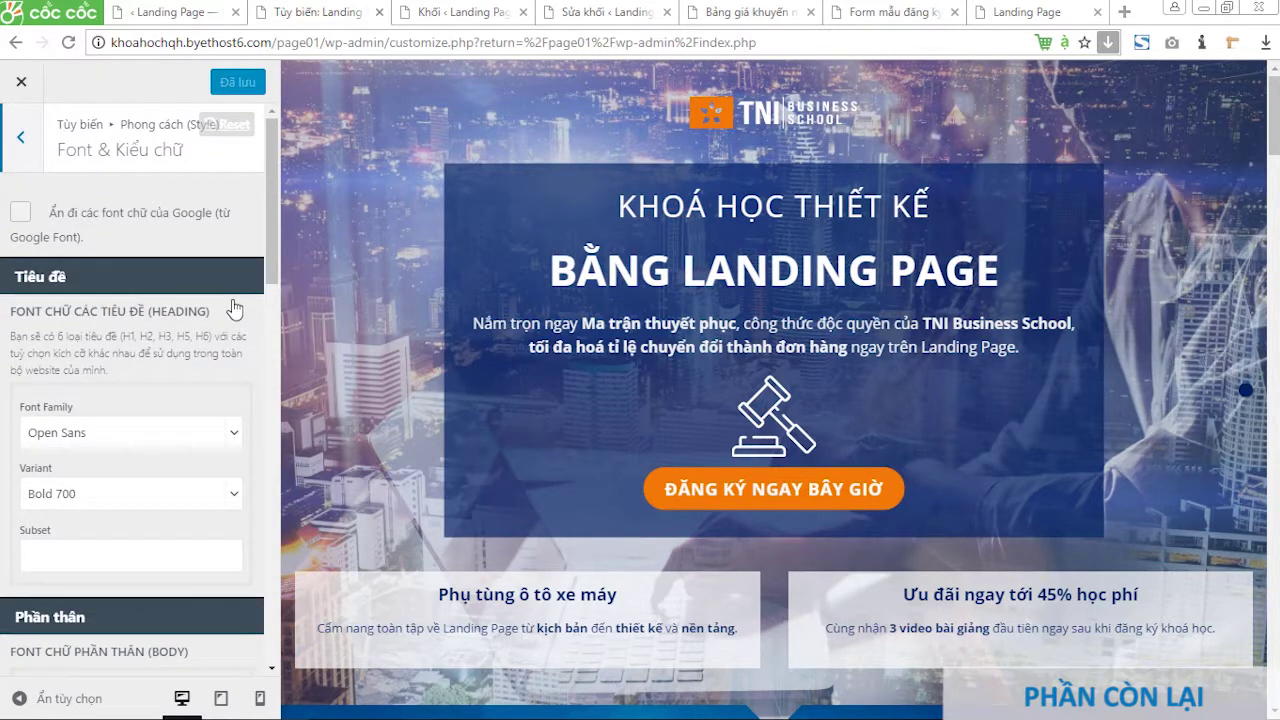
scroll(234, 309, "down", 2)
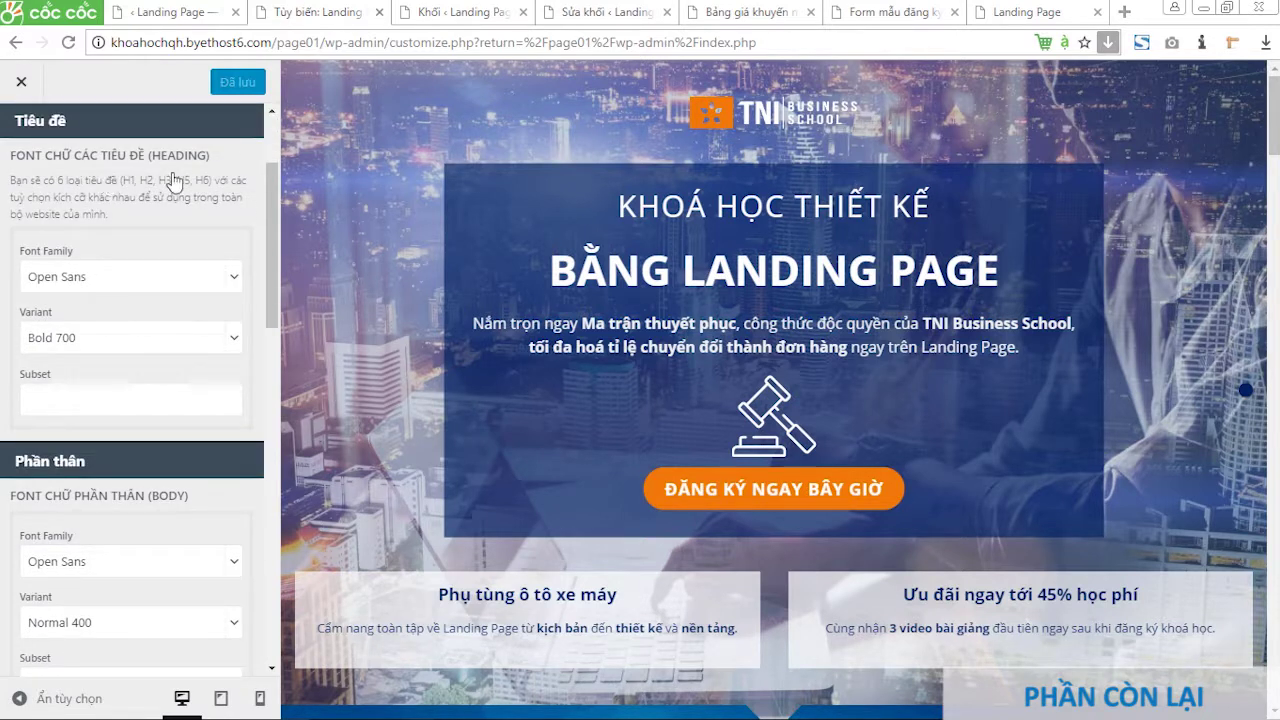
Step: Browse the available font families for the headings and close the list without choosing another font
left_click(228, 292)
scroll(171, 371, "up", 5)
scroll(171, 374, "down", 7)
scroll(170, 376, "down", 14)
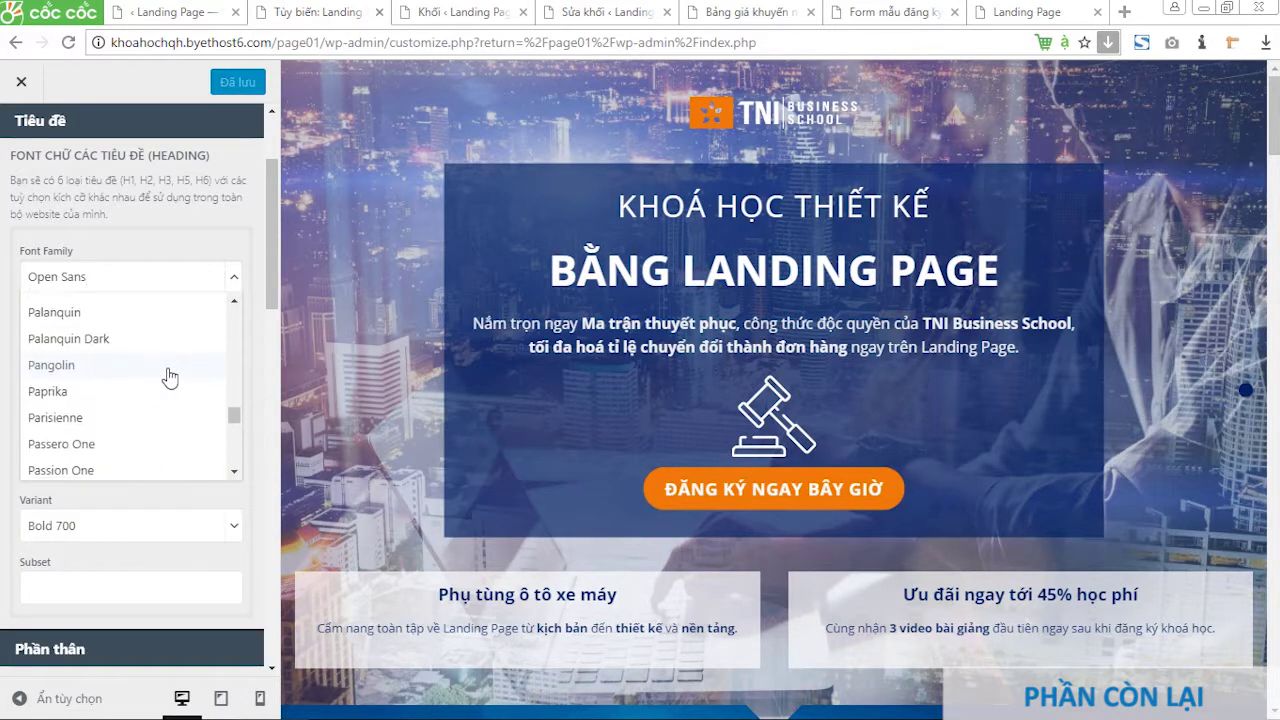
scroll(170, 376, "down", 5)
scroll(167, 374, "up", 10)
left_click(248, 222)
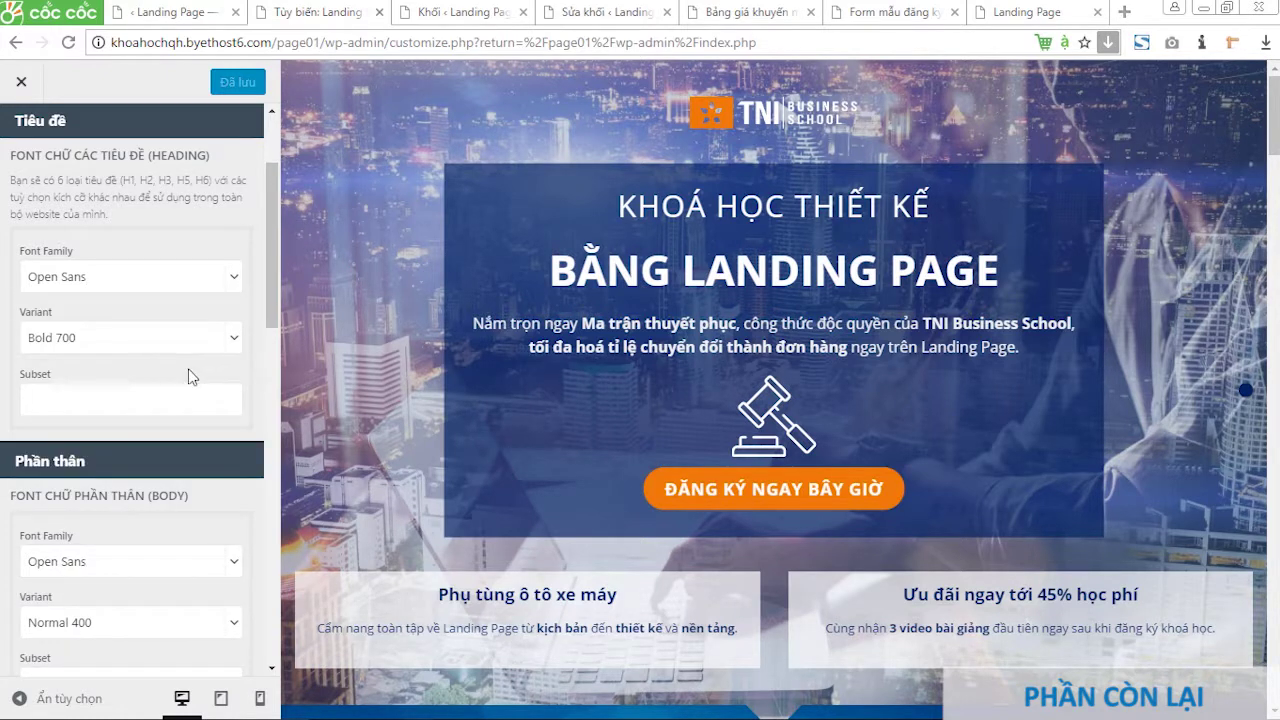
Step: Examine the body, mobile text size, menu and letter-case settings in Font & Kiểu chữ, including the heading fonts
scroll(189, 370, "down", 5)
scroll(195, 300, "up", 5)
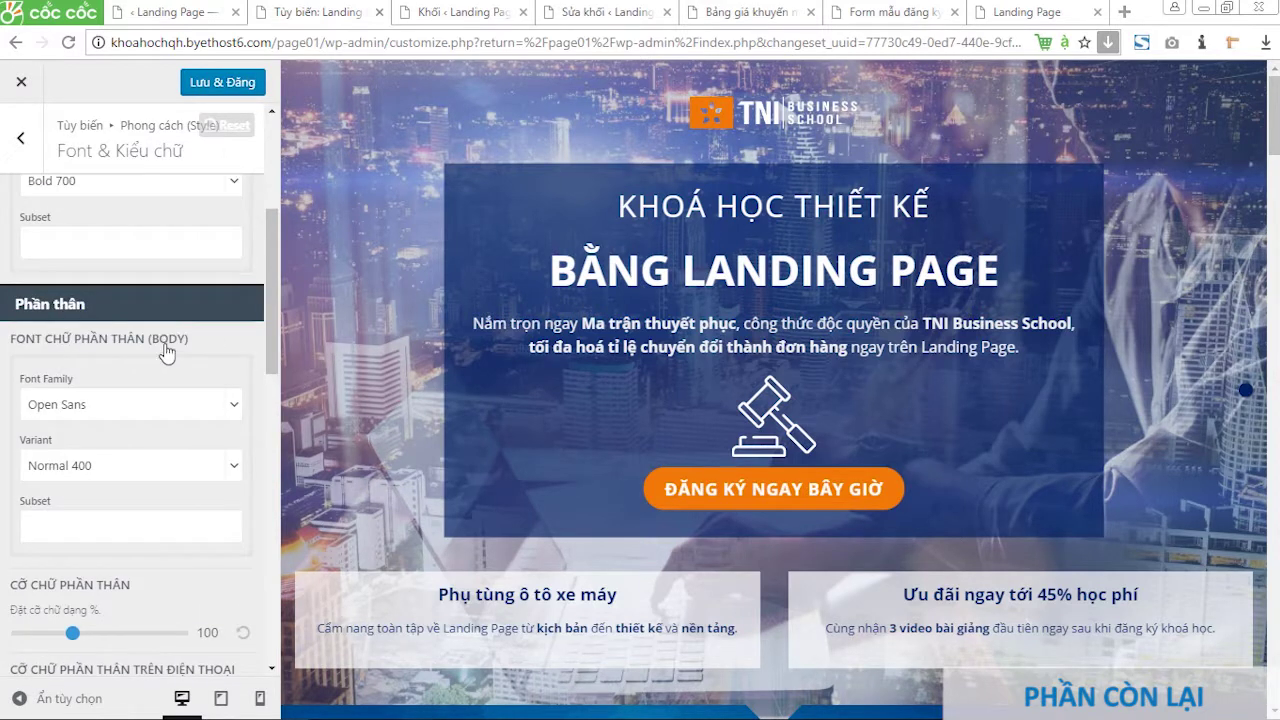
scroll(165, 352, "down", 5)
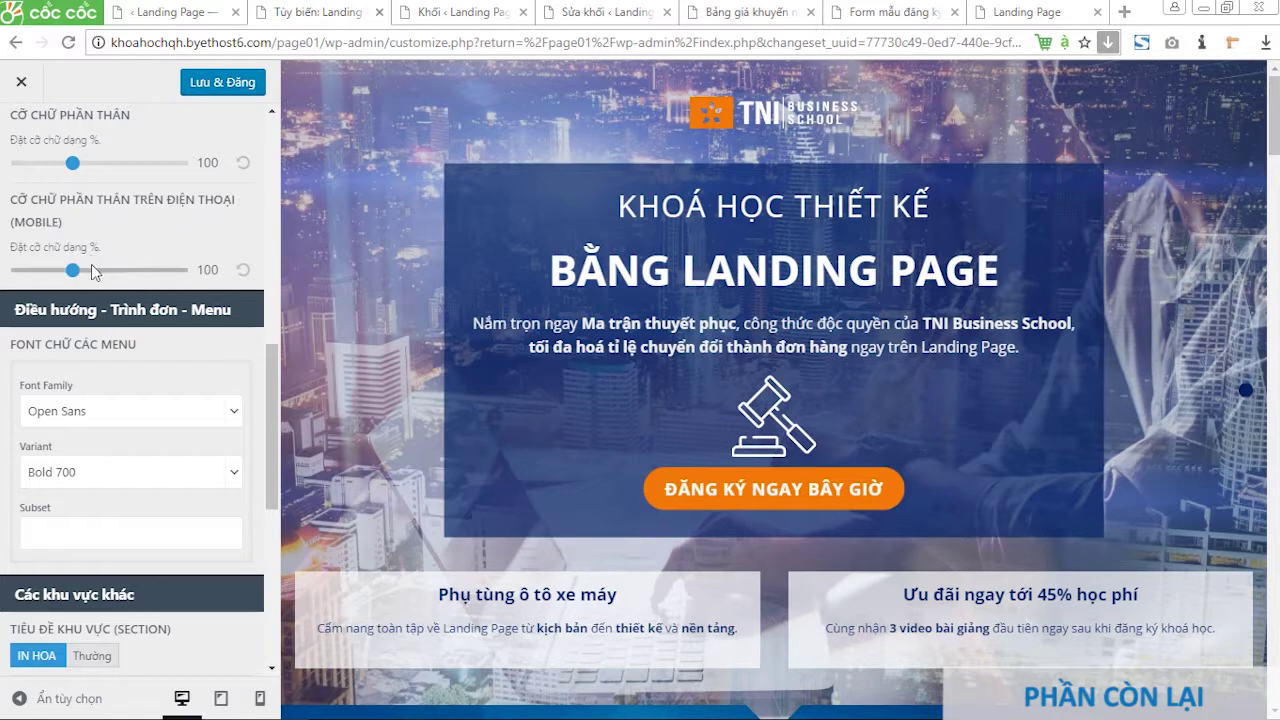
scroll(120, 331, "down", 3)
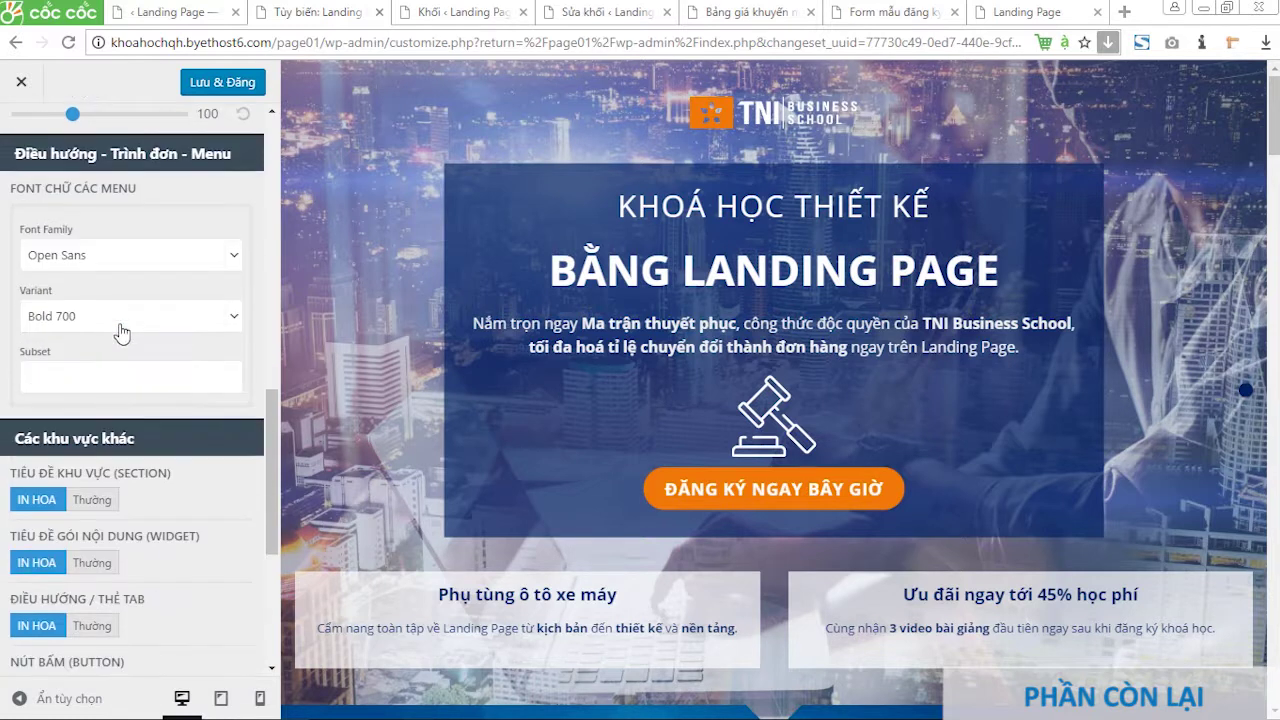
scroll(85, 365, "up", 1)
scroll(137, 392, "down", 4)
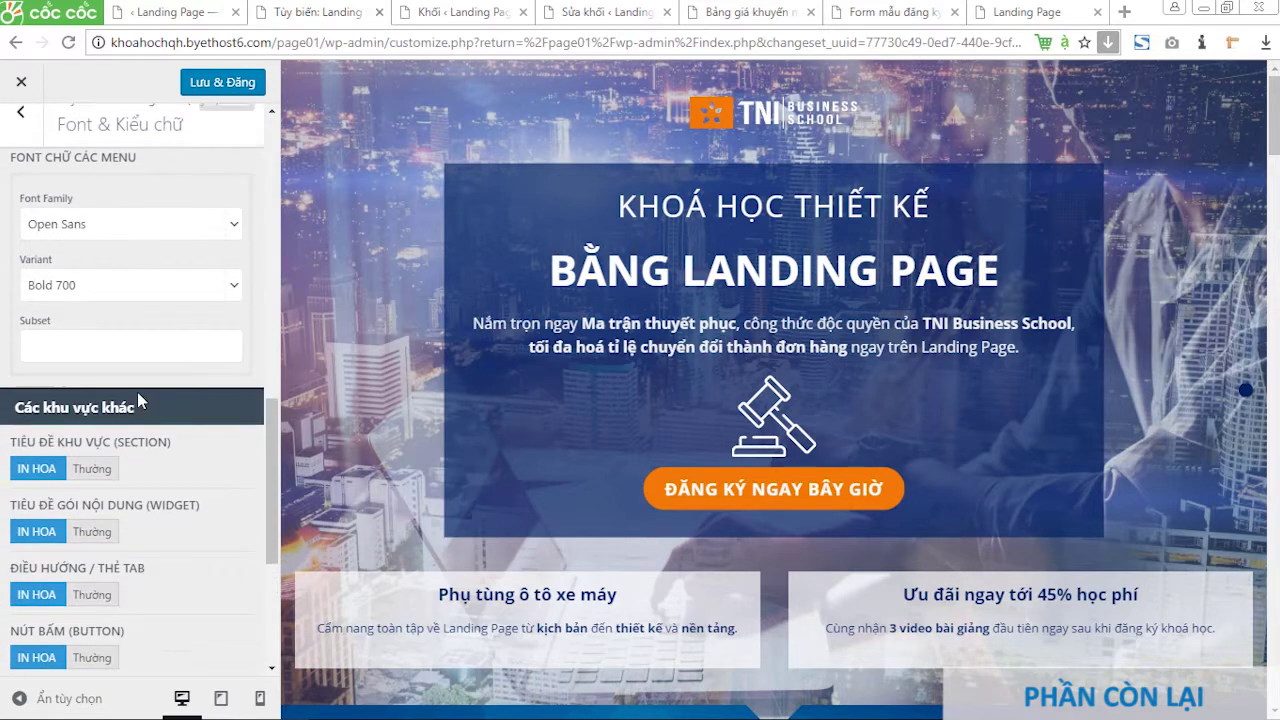
scroll(150, 330, "down", 1)
scroll(157, 408, "up", 6)
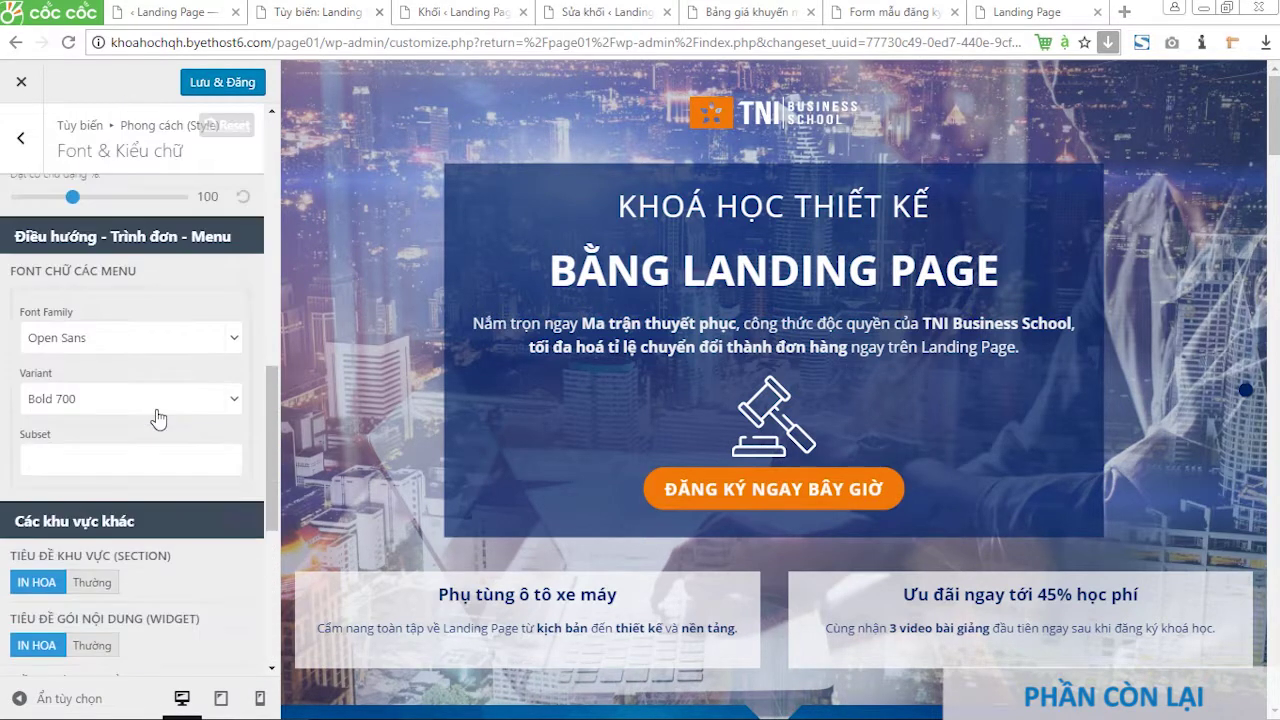
scroll(157, 462, "up", 6)
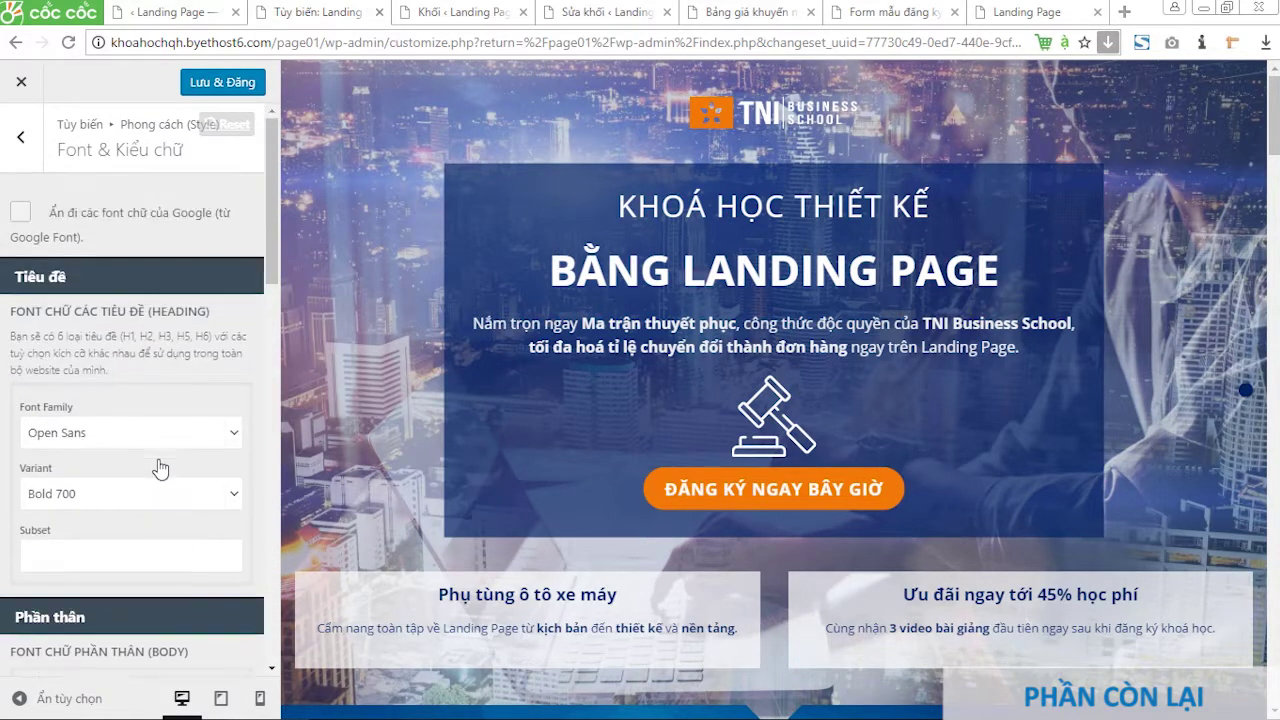
scroll(145, 352, "down", 2)
scroll(143, 350, "up", 2)
scroll(160, 345, "down", 5)
scroll(159, 343, "up", 5)
Step: Return to the customizer's main list and look over its sections from Đầu trang (Header) to Trở về nguyên trạng
left_click(22, 140)
left_click(24, 142)
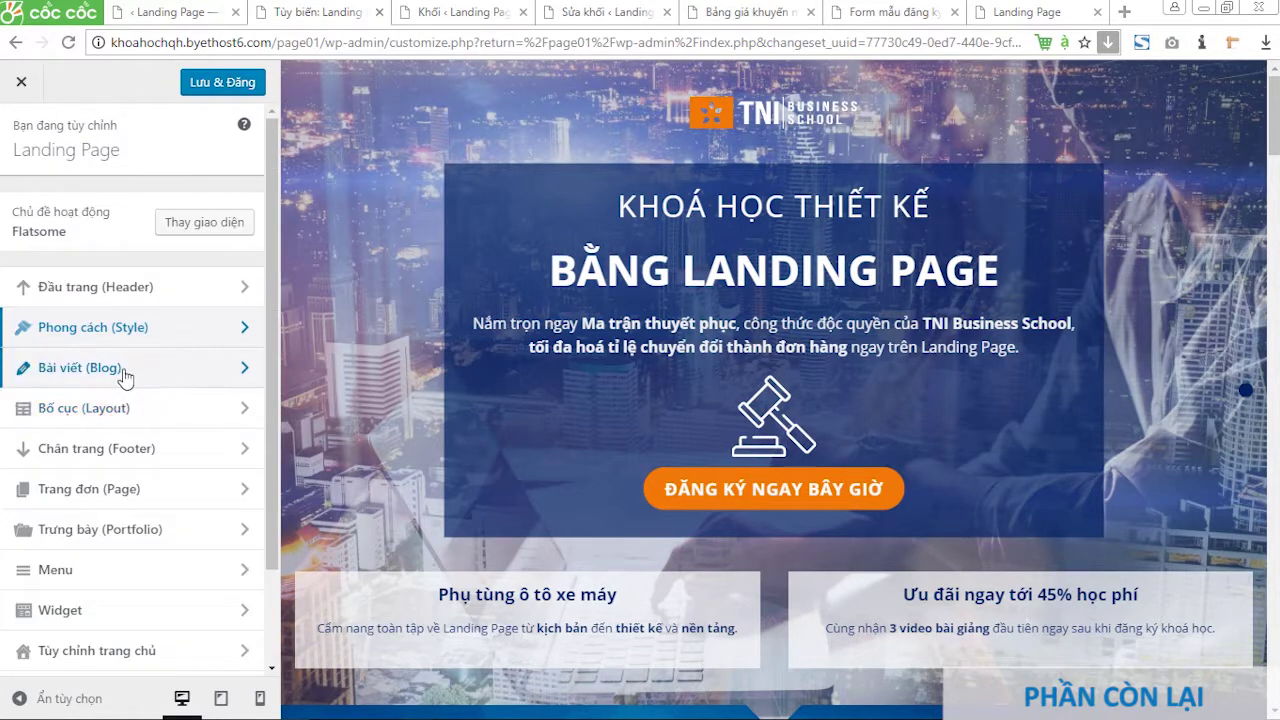
scroll(124, 374, "down", 2)
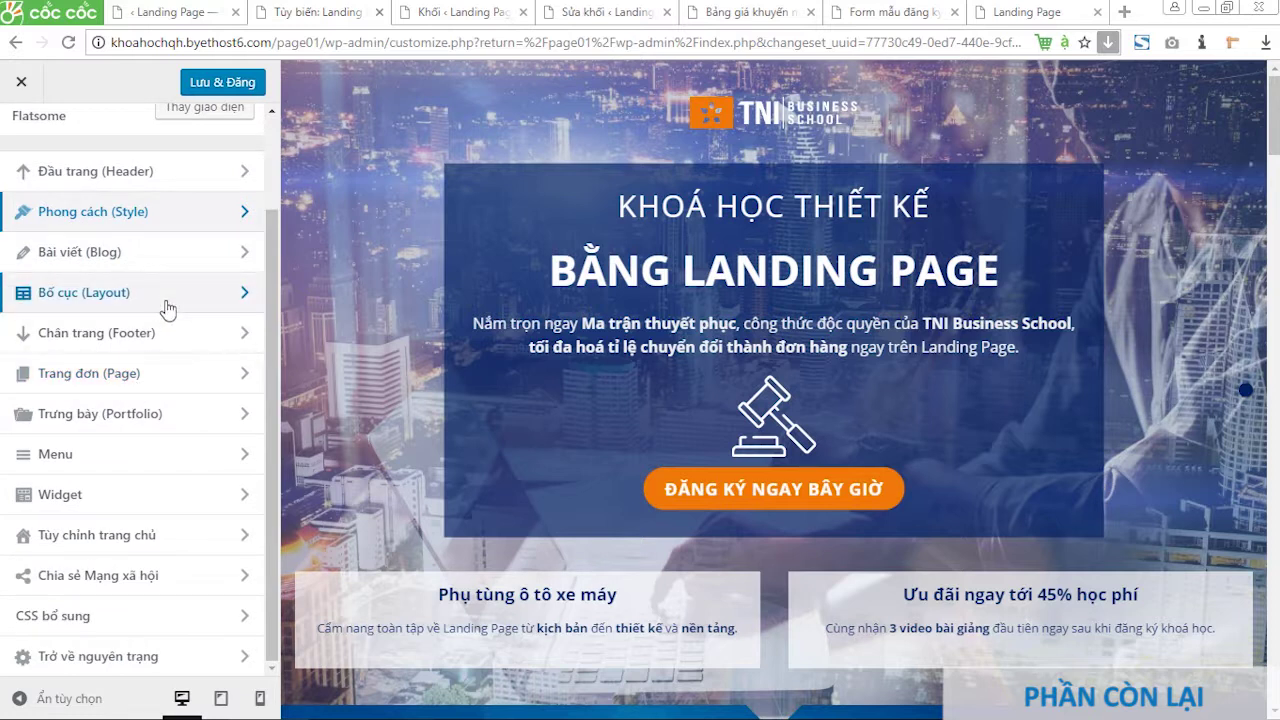
scroll(168, 310, "up", 2)
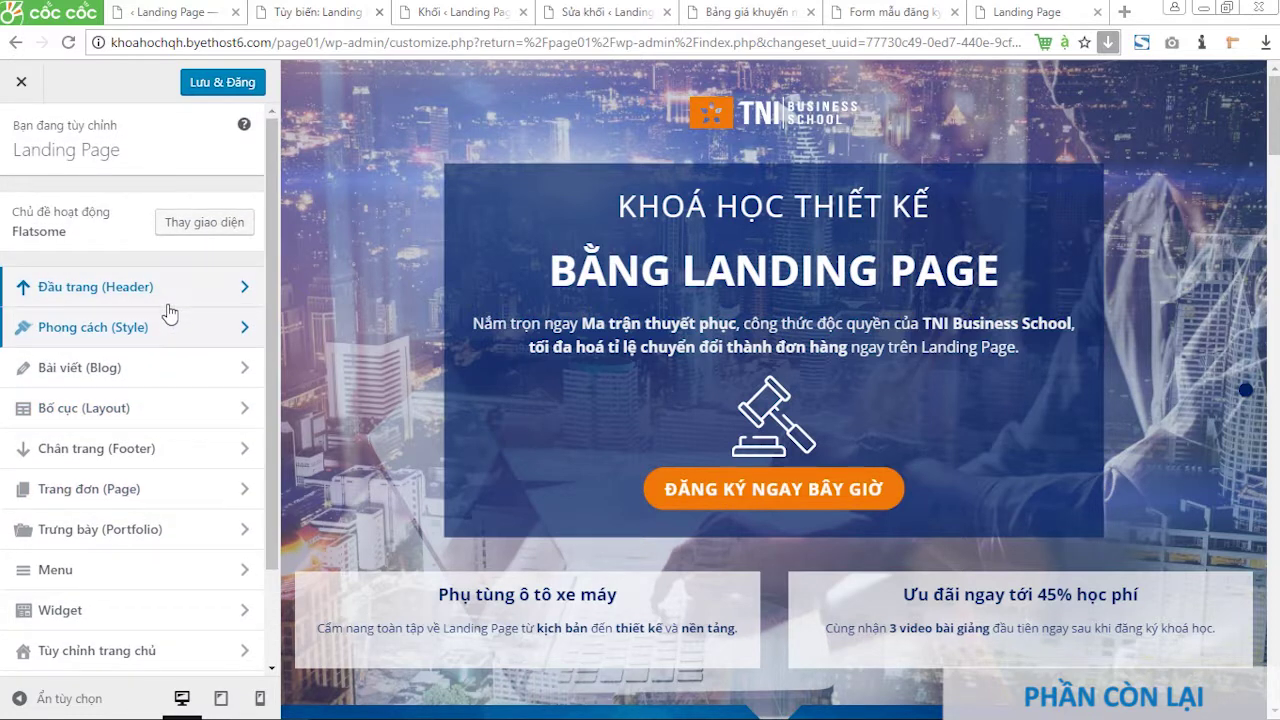